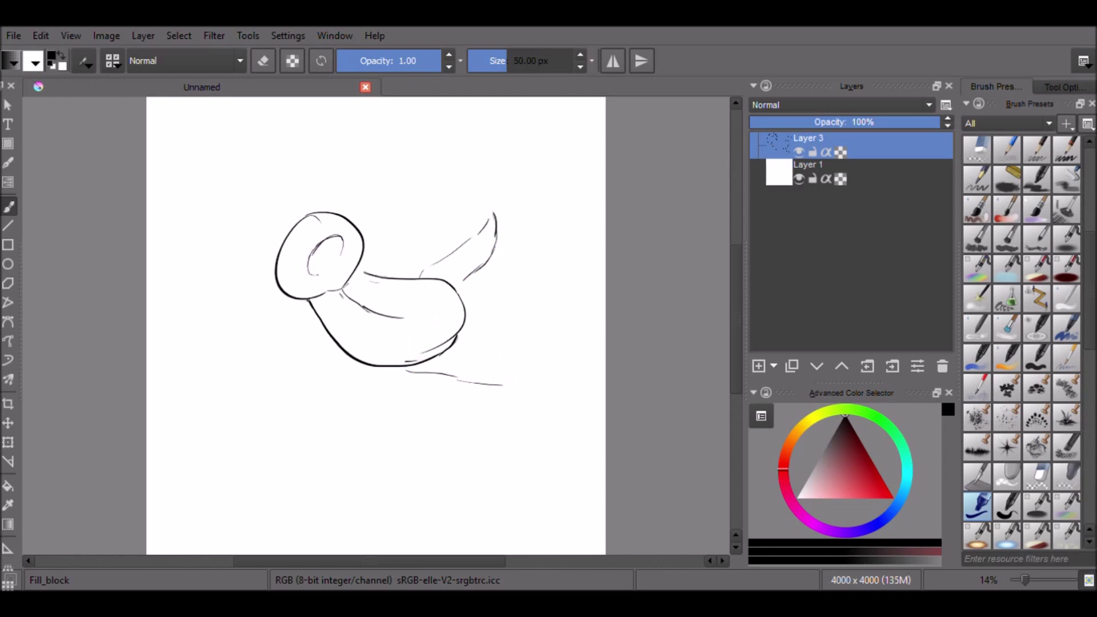
Sketch the spots and round cheek marking on the creature's head and refine the eye.
left_click_drag(351, 228, 361, 240)
left_click_drag(292, 267, 297, 270)
mouse_move(282, 244)
left_mouse_down()
mouse_move(331, 216)
mouse_move(287, 232)
left_mouse_up()
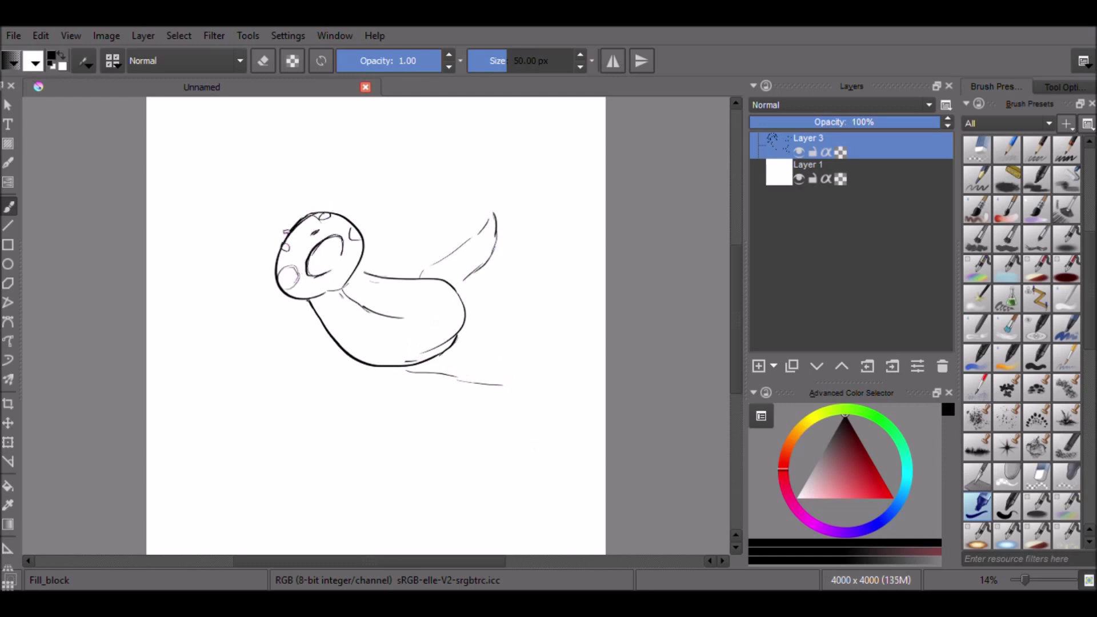
Sketch the outstretched front arm and the far arm whose paw pokes out above the head.
mouse_move(296, 300)
left_mouse_down()
mouse_move(252, 302)
mouse_move(333, 345)
left_mouse_up()
left_click_drag(365, 246, 383, 275)
left_click_drag(345, 203, 357, 227)
mouse_move(335, 191)
left_mouse_down()
mouse_move(337, 214)
mouse_move(347, 211)
left_mouse_up()
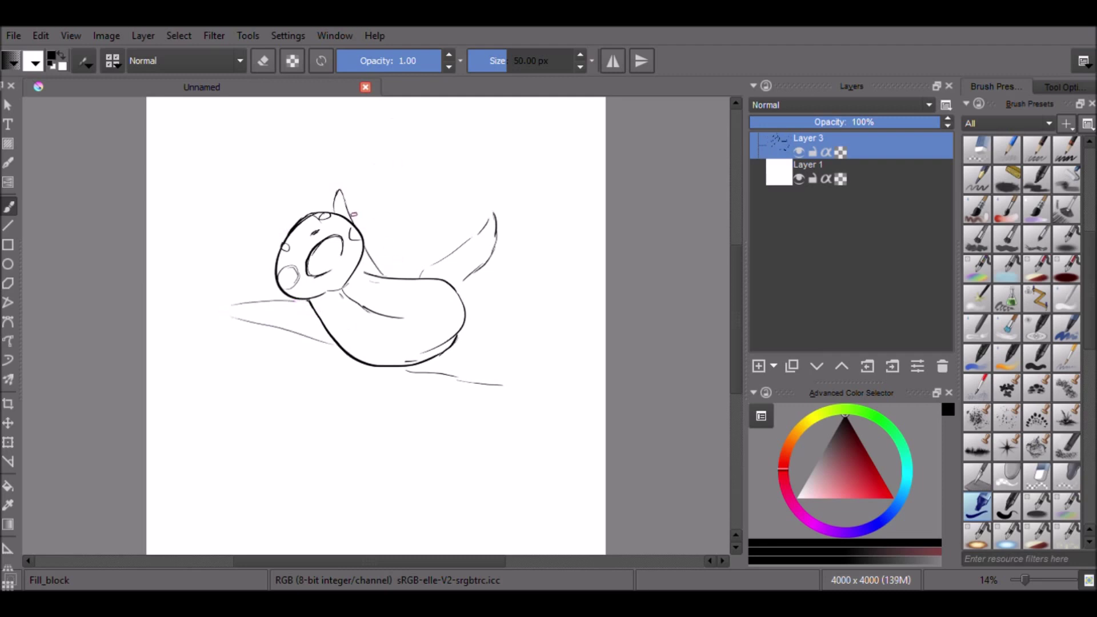
Sketch a large S-shaped tail, a guide line for each long ear and the jagged fur edge on the front paw.
mouse_move(476, 322)
left_mouse_down()
mouse_move(544, 231)
mouse_move(484, 139)
left_mouse_up()
left_click_drag(276, 251, 204, 263)
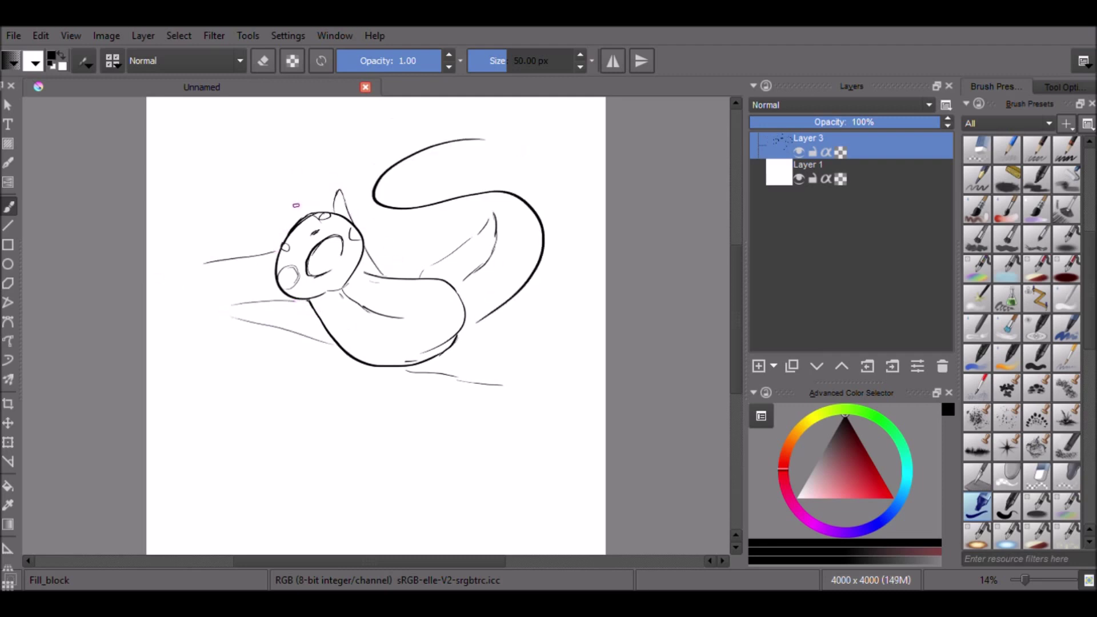
left_click_drag(284, 192, 309, 218)
left_click_drag(248, 304, 251, 321)
Sketch the lower hind leg with its toes and mark the paw edge on the raised hind leg.
left_click_drag(473, 240, 496, 229)
left_click_drag(457, 341, 518, 372)
mouse_move(402, 366)
left_mouse_down()
mouse_move(438, 381)
mouse_move(522, 386)
left_mouse_up()
mouse_move(457, 340)
left_mouse_down()
mouse_move(517, 364)
mouse_move(499, 362)
left_mouse_up()
key("slash")
mouse_move(446, 371)
left_mouse_down()
mouse_move(419, 374)
mouse_move(445, 382)
left_mouse_up()
key("slash")
mouse_move(483, 350)
left_mouse_down()
mouse_move(520, 365)
mouse_move(519, 378)
left_mouse_up()
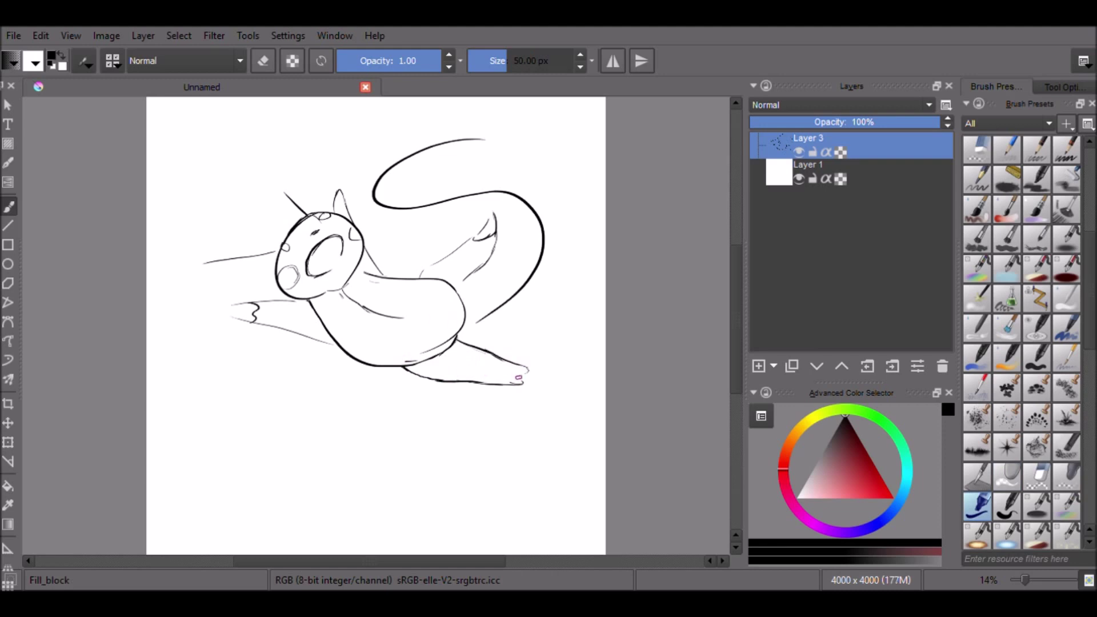
Redraw the raised hind leg with darker outlines and toes, erasing the stray sketch lines around it.
mouse_move(492, 212)
left_mouse_down()
mouse_move(477, 238)
mouse_move(499, 240)
mouse_move(460, 289)
left_mouse_up()
left_click_drag(479, 228, 416, 279)
key("slash")
left_click_drag(491, 276, 481, 283)
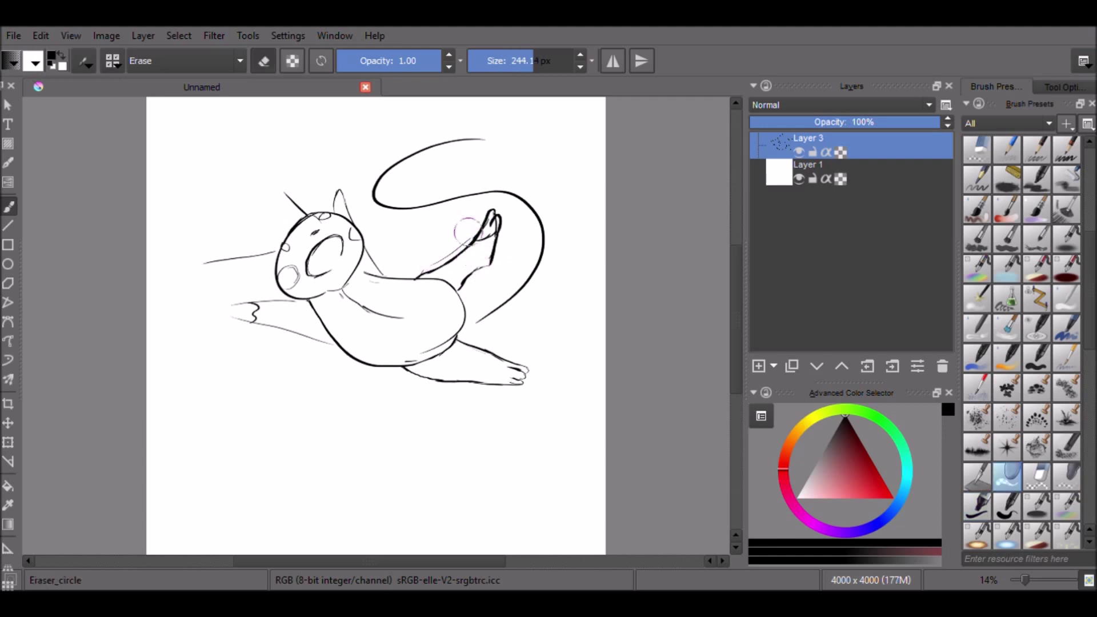
left_click_drag(474, 226, 410, 262)
key("slash")
mouse_move(498, 230)
left_mouse_down()
mouse_move(461, 292)
mouse_move(492, 273)
mouse_move(495, 221)
left_mouse_up()
key("slash")
key("slash")
Rework the foot of the lower hind leg into a pointed paw with a curved fur edge.
mouse_move(502, 361)
left_mouse_down()
mouse_move(493, 383)
mouse_move(521, 385)
mouse_move(512, 381)
mouse_move(521, 372)
left_mouse_up()
key("e")
key("e")
mouse_move(495, 383)
left_mouse_down()
mouse_move(525, 376)
mouse_move(505, 382)
left_mouse_up()
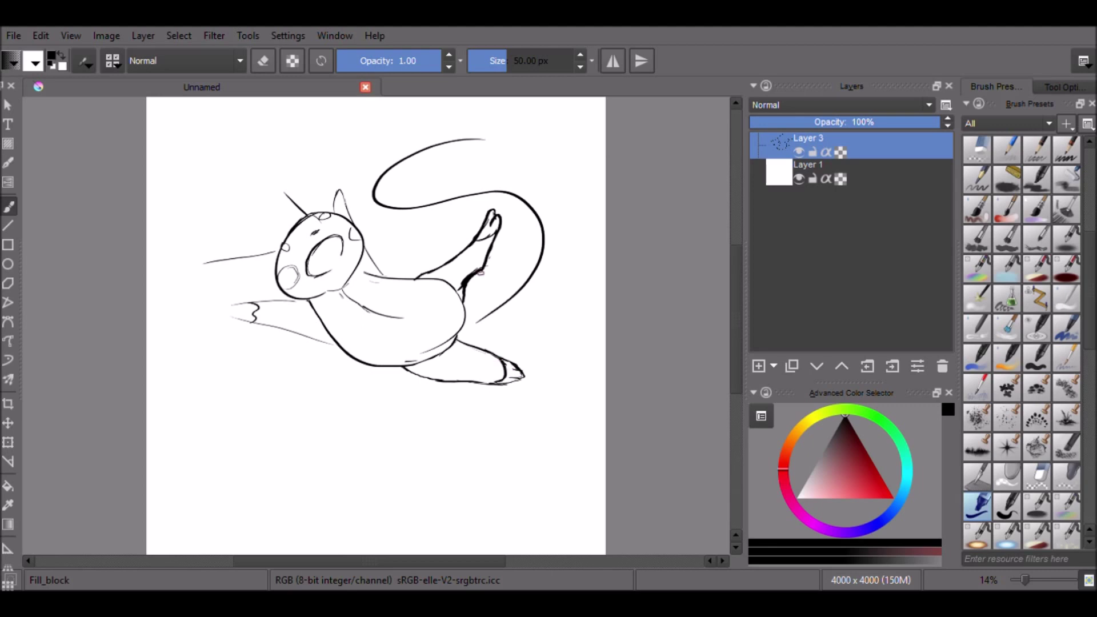
Draw the rounded chest patch on the body and erase the old guide lines inside it.
mouse_move(326, 292)
left_mouse_down()
mouse_move(347, 272)
mouse_move(368, 274)
left_mouse_up()
left_click_drag(366, 273, 327, 293)
left_click_drag(326, 297, 422, 330)
key("slash")
mouse_move(353, 279)
left_mouse_down()
mouse_move(394, 306)
mouse_move(339, 295)
mouse_move(375, 331)
mouse_move(351, 322)
mouse_move(433, 313)
mouse_move(406, 349)
mouse_move(392, 307)
left_mouse_up()
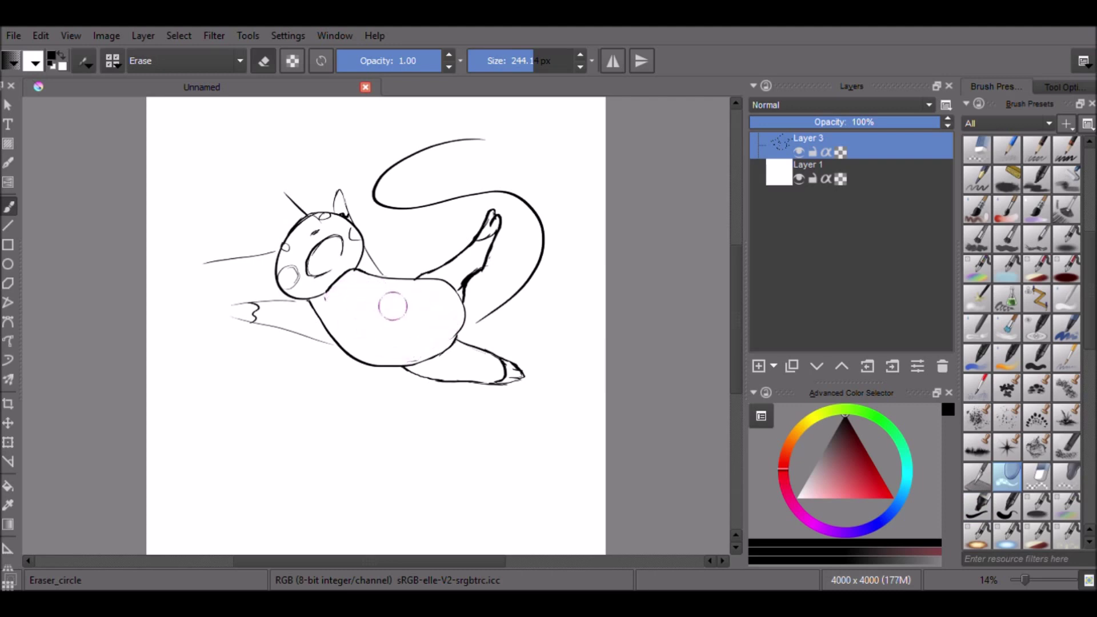
key("/")
left_click_drag(327, 300, 420, 304)
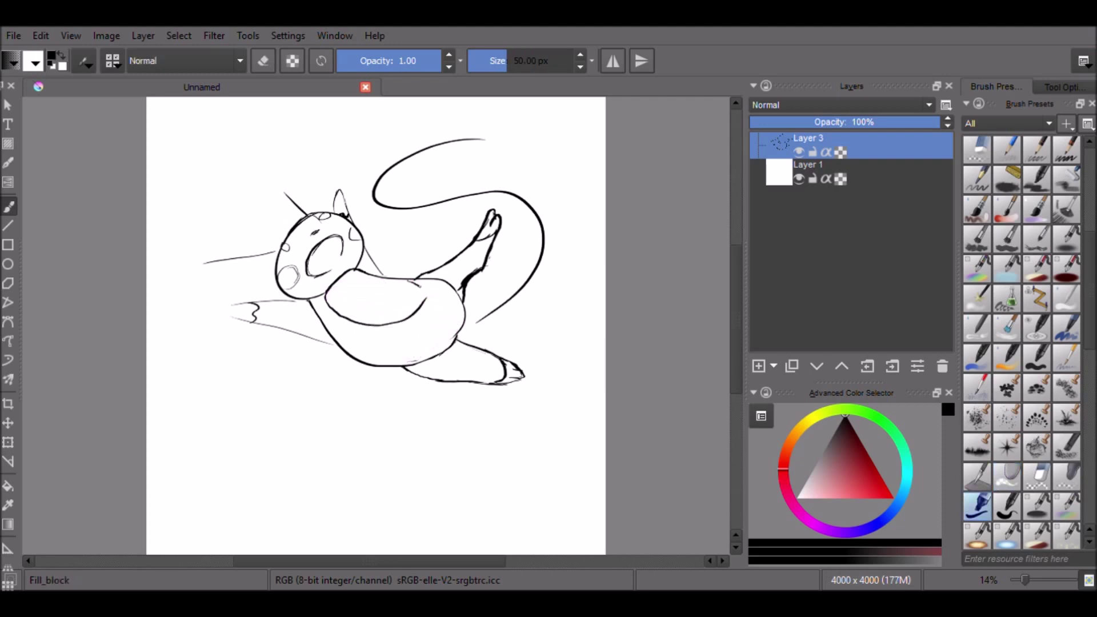
Draw a lightning-bolt tip at the end of the tail, erasing misplaced lines.
mouse_move(552, 177)
left_mouse_down()
mouse_move(495, 134)
mouse_move(440, 143)
mouse_move(530, 170)
left_mouse_up()
left_click_drag(499, 165, 543, 177)
key("/")
mouse_move(579, 132)
left_mouse_down()
mouse_move(543, 169)
mouse_move(502, 163)
mouse_move(584, 132)
left_mouse_up()
key("/")
left_click_drag(478, 161, 540, 154)
left_click_drag(473, 149, 451, 163)
left_click_drag(452, 163, 589, 132)
left_click_drag(512, 137, 595, 129)
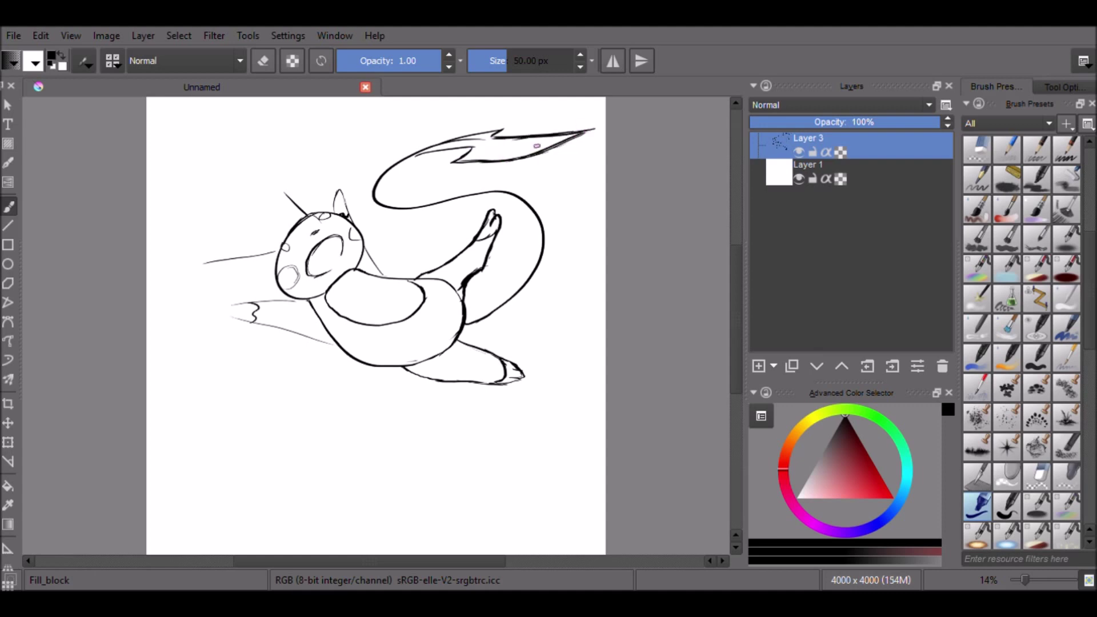
Redraw the eye as closed and sketch the long ear that stretches sideways from the head.
mouse_move(342, 239)
left_mouse_down()
mouse_move(312, 256)
mouse_move(341, 236)
left_mouse_up()
mouse_move(205, 264)
left_mouse_down()
mouse_move(190, 289)
mouse_move(266, 268)
mouse_move(215, 297)
left_mouse_up()
mouse_move(219, 288)
left_mouse_down()
mouse_move(278, 283)
mouse_move(184, 298)
left_mouse_up()
key("e")
left_click_drag(263, 266, 183, 294)
key("e")
left_click_drag(272, 256, 182, 282)
left_click_drag(273, 256, 180, 284)
mouse_move(181, 284)
left_mouse_down()
mouse_move(225, 260)
mouse_move(178, 285)
mouse_move(227, 286)
mouse_move(200, 293)
mouse_move(272, 256)
left_mouse_up()
Sketch the upper long ear with a spiral curl along its inner edge and clean up its lines.
key("e")
key("e")
left_click_drag(289, 198, 274, 153)
mouse_move(275, 154)
left_mouse_down()
mouse_move(307, 181)
mouse_move(314, 204)
mouse_move(298, 200)
mouse_move(315, 211)
left_mouse_up()
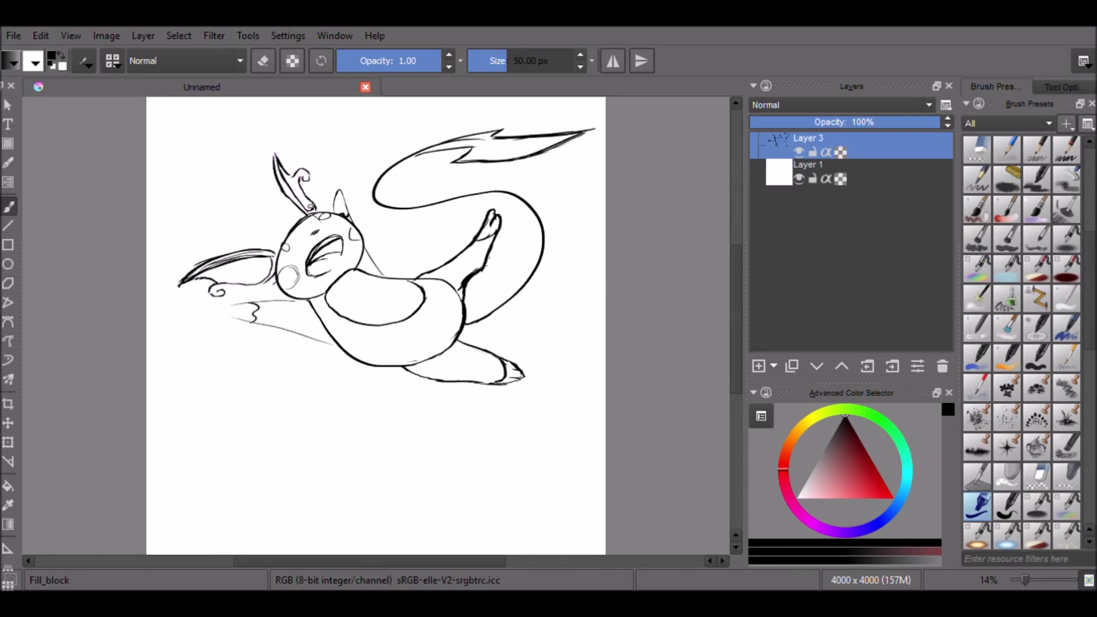
key("slash")
mouse_move(307, 172)
left_mouse_down()
mouse_move(292, 168)
mouse_move(309, 199)
mouse_move(301, 188)
left_mouse_up()
key("slash")
key("e")
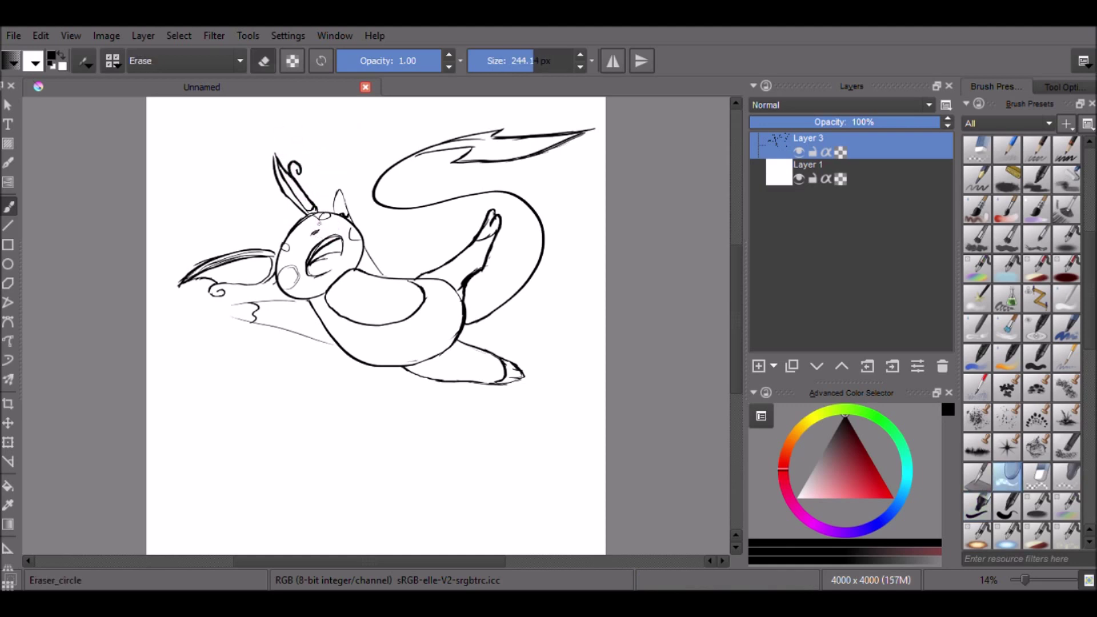
key("e")
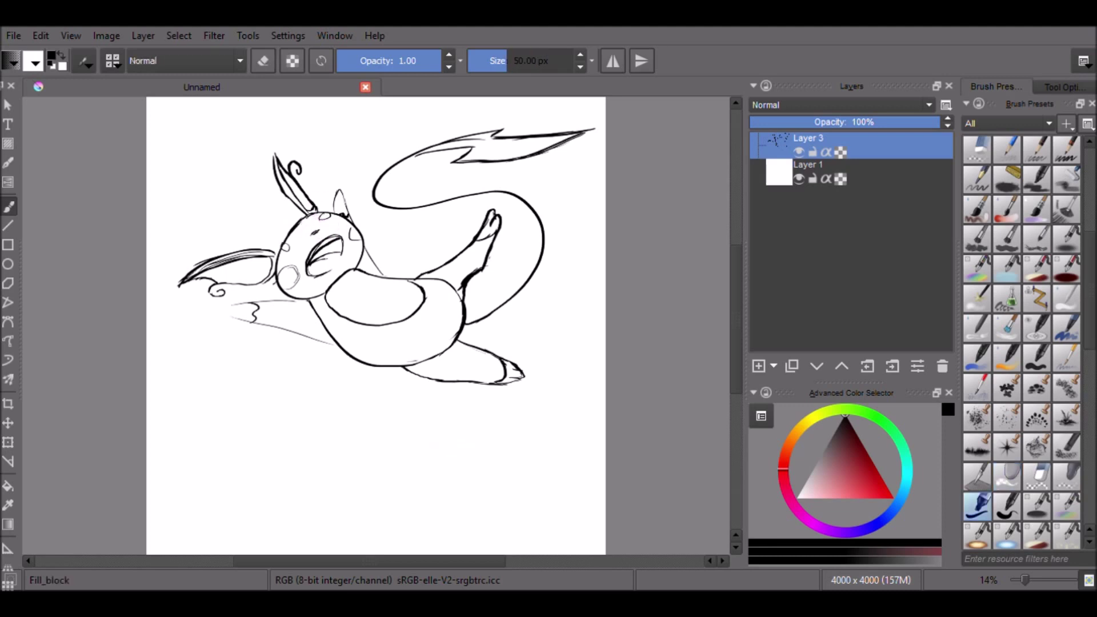
key("e")
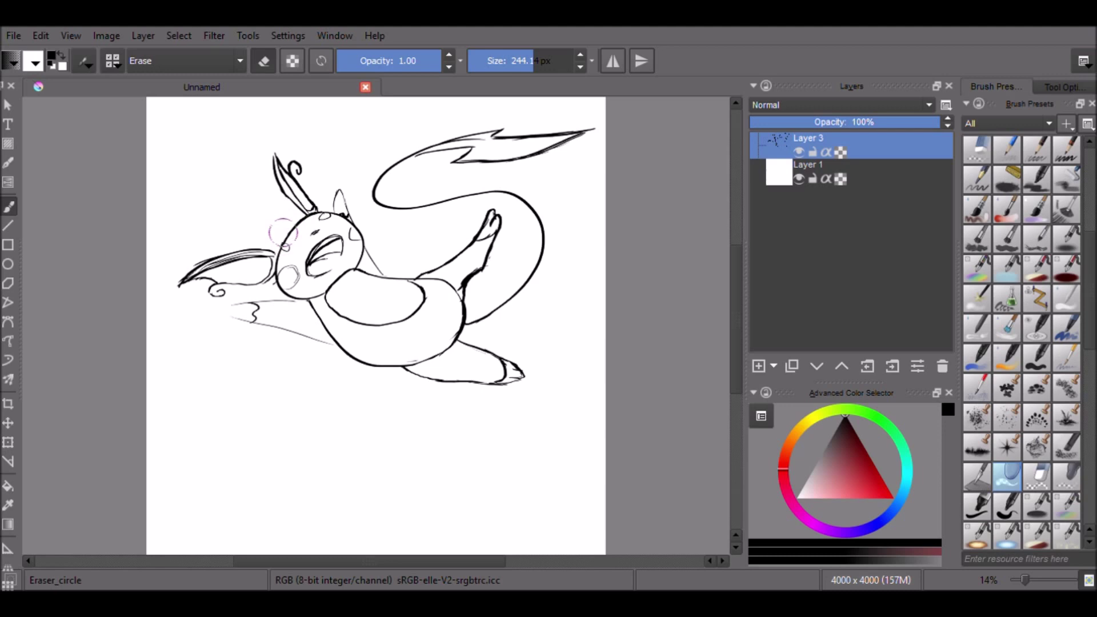
Thicken the tail line from below the lightning tip down to the body, tidying it with the eraser.
key("slash")
mouse_move(420, 156)
left_mouse_down()
mouse_move(381, 194)
mouse_move(391, 206)
left_mouse_up()
left_click_drag(403, 164, 375, 210)
key("e")
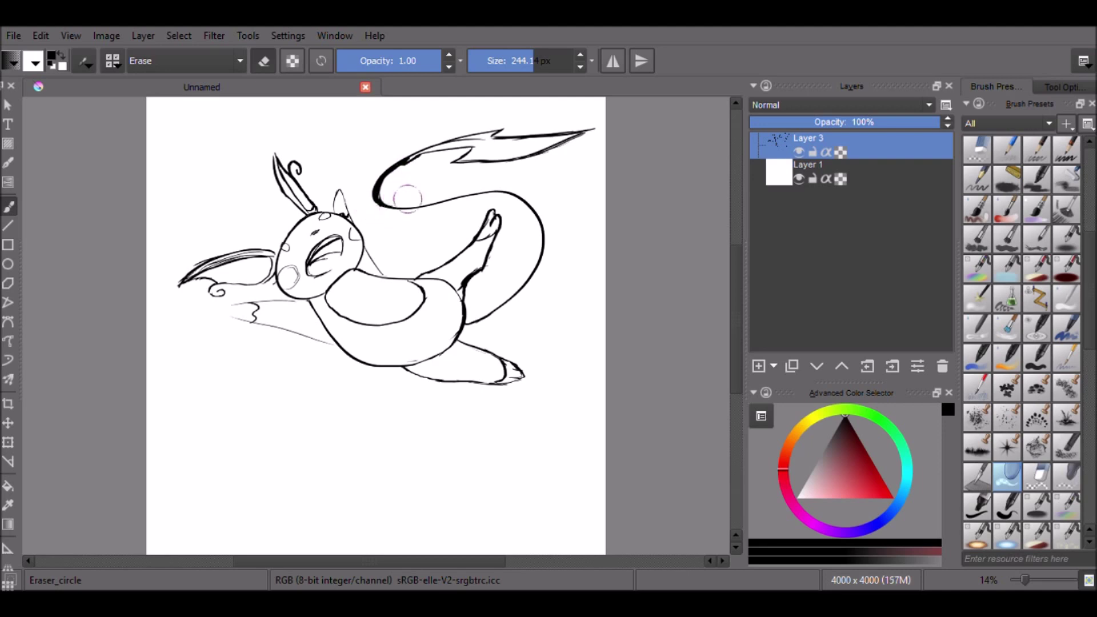
key("e")
mouse_move(499, 194)
left_mouse_down()
mouse_move(540, 226)
mouse_move(525, 281)
mouse_move(466, 324)
left_mouse_up()
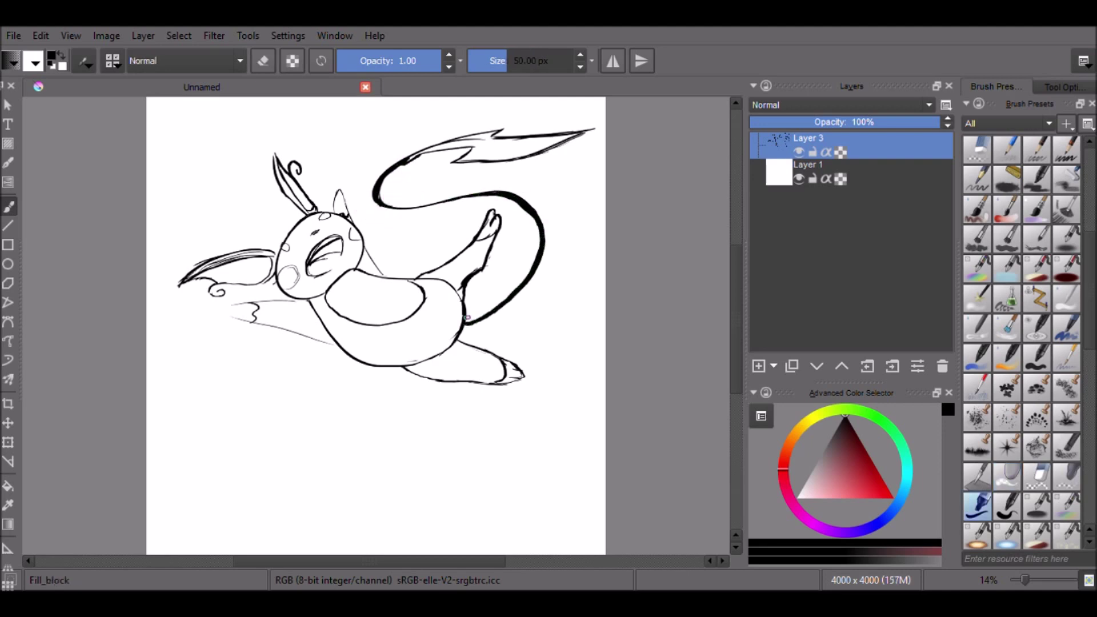
Add a new layer above the sketch, fade the sketch layer's opacity and make the new layer active.
left_click(759, 366)
left_click(811, 172)
left_click(803, 122)
scroll(516, 345, "up", 2)
left_click_drag(515, 345, 641, 434)
left_click(868, 143)
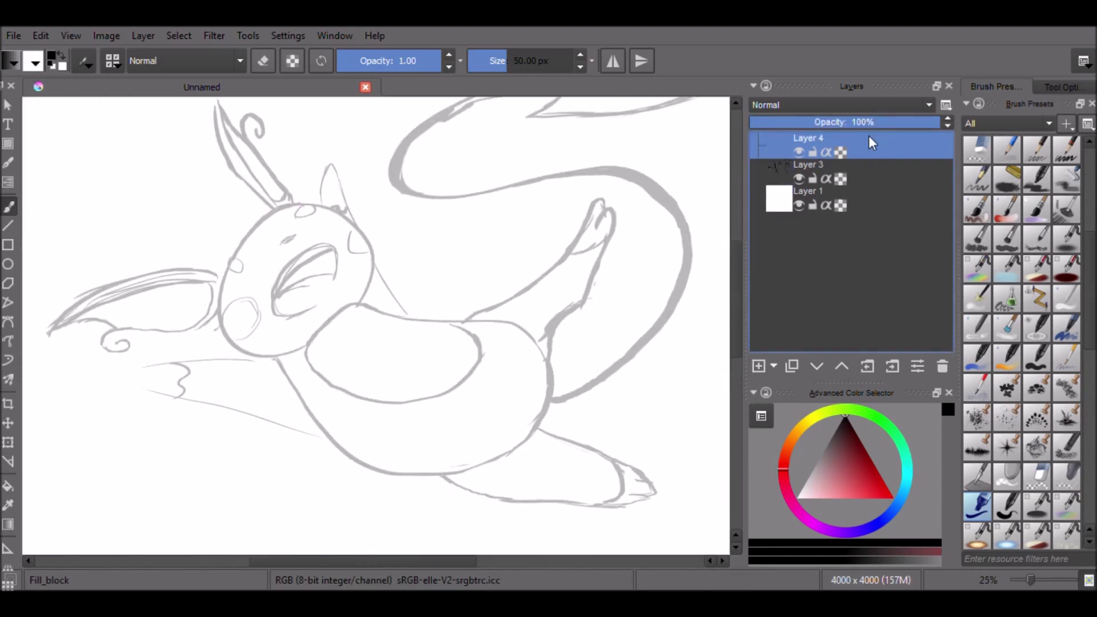
Choose an orange paint colour.
left_click(795, 429)
left_click(862, 484)
mouse_move(300, 204)
left_mouse_down()
mouse_move(235, 247)
mouse_move(222, 278)
left_mouse_up()
mouse_move(300, 204)
left_mouse_down()
mouse_move(371, 234)
mouse_move(368, 295)
left_mouse_up()
left_click_drag(360, 222, 368, 231)
left_click(1007, 476)
mouse_move(285, 208)
left_mouse_down()
mouse_move(379, 288)
mouse_move(411, 203)
left_mouse_up()
Outline the head in orange with the Fill_circle brush, following the faded sketch.
left_click(978, 506)
left_click(1006, 506)
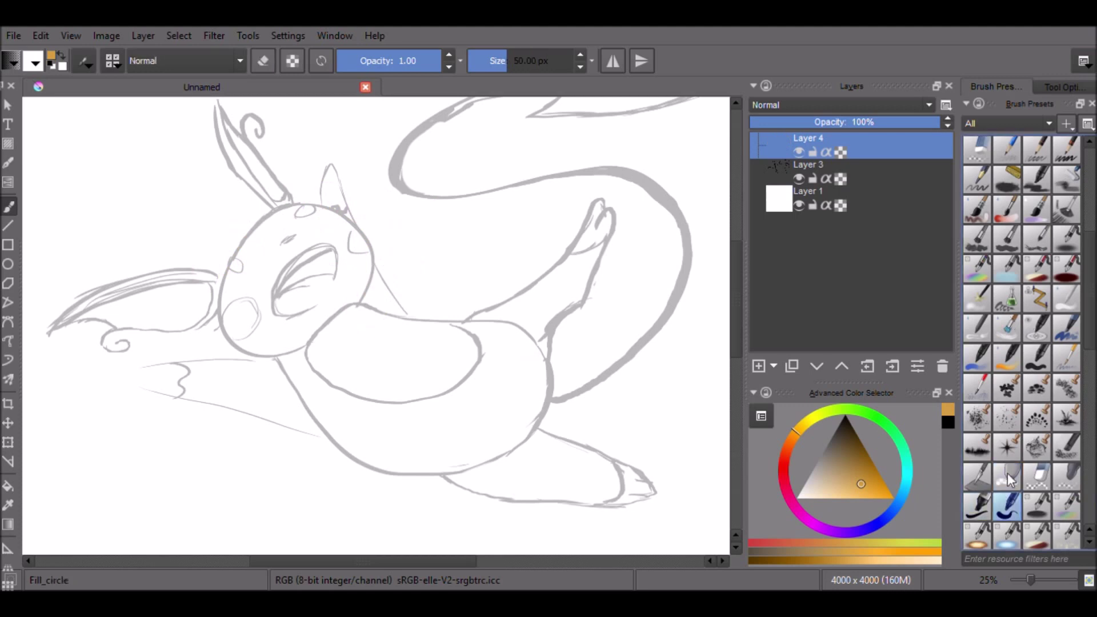
mouse_move(298, 205)
left_mouse_down()
mouse_move(247, 232)
mouse_move(220, 314)
mouse_move(234, 345)
left_mouse_up()
mouse_move(299, 204)
left_mouse_down()
mouse_move(355, 219)
mouse_move(372, 274)
mouse_move(366, 296)
left_mouse_up()
key("e")
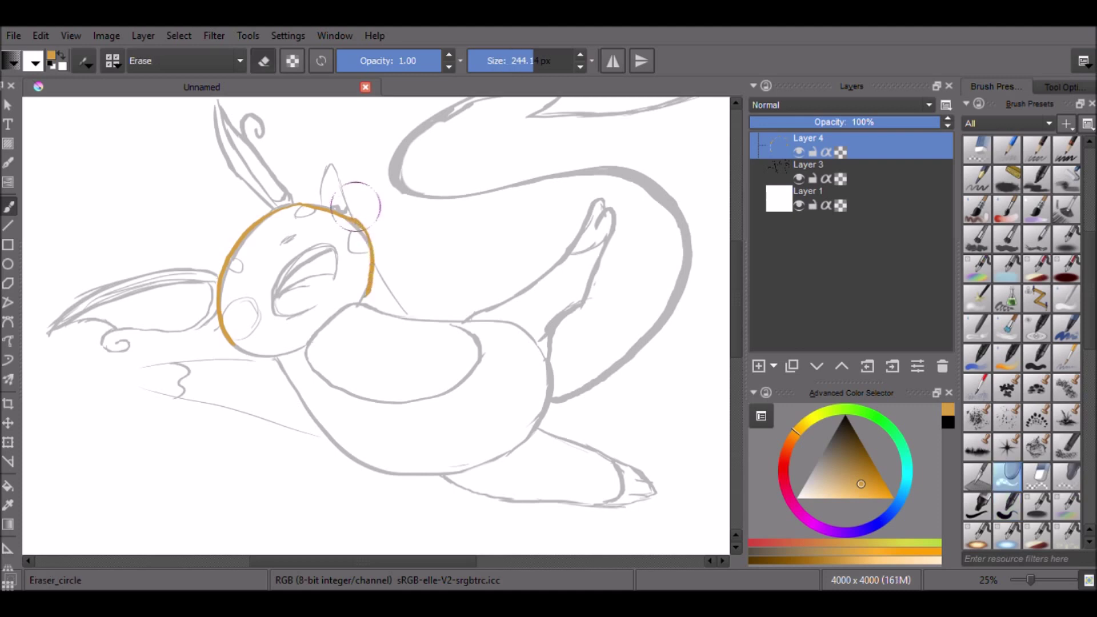
key("e")
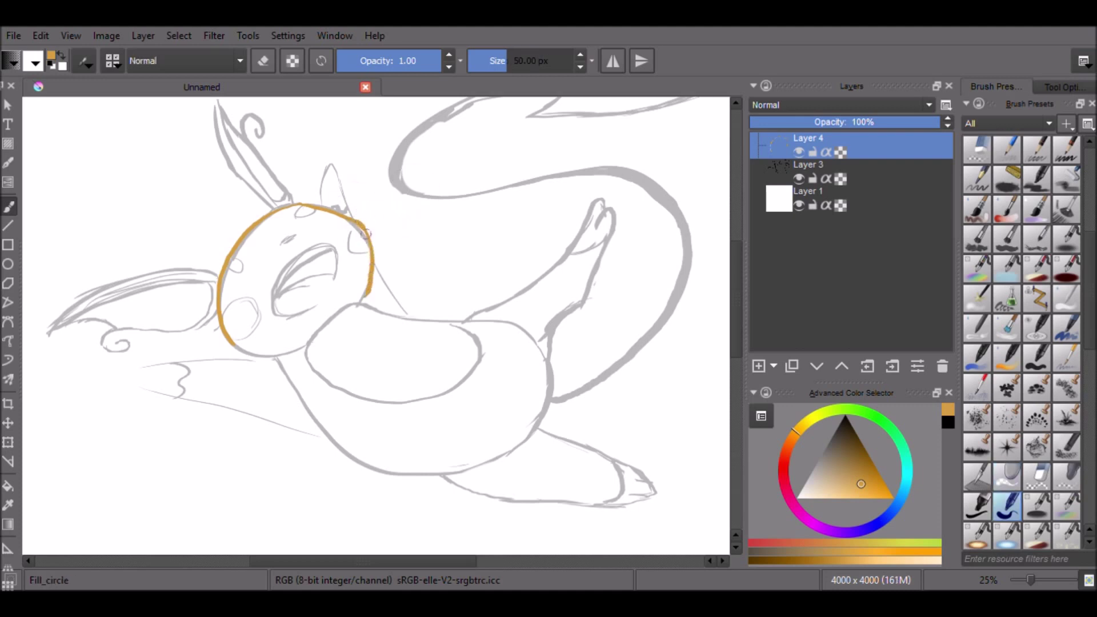
Outline the front arm and the visible line of the far arm in orange.
mouse_move(255, 357)
left_mouse_down()
mouse_move(299, 354)
mouse_move(261, 358)
left_mouse_up()
left_click_drag(190, 363, 260, 359)
left_click_drag(194, 402, 317, 425)
left_click_drag(374, 267, 416, 316)
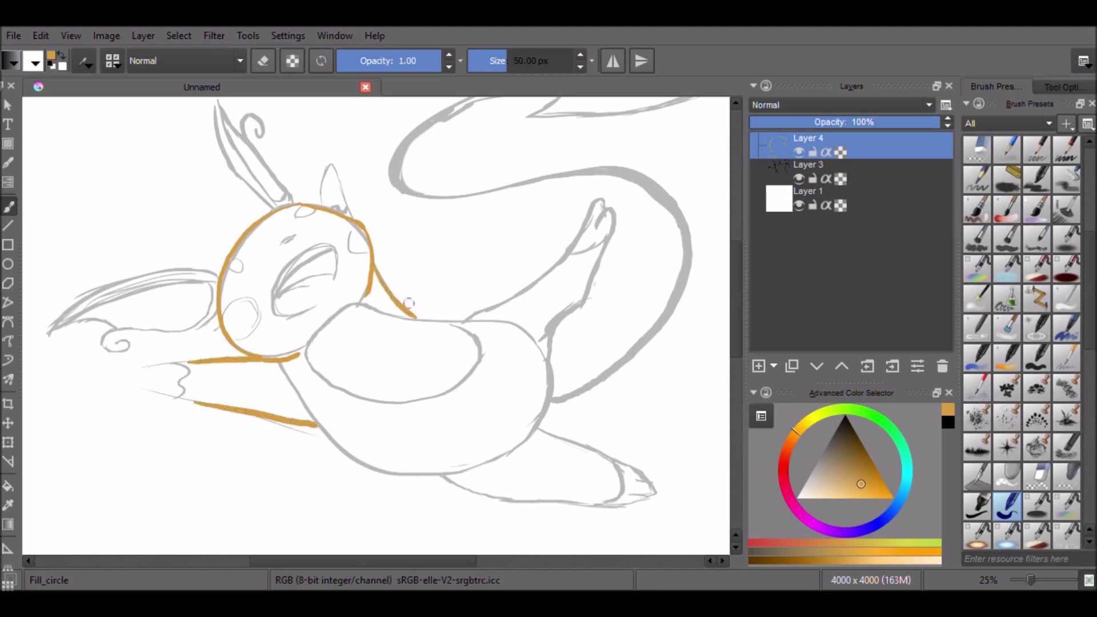
Outline the body and both hind legs in orange up to the paw edges.
mouse_move(370, 289)
left_mouse_down()
mouse_move(362, 302)
mouse_move(495, 319)
mouse_move(539, 348)
mouse_move(521, 425)
left_mouse_up()
mouse_move(298, 397)
left_mouse_down()
mouse_move(356, 458)
mouse_move(525, 443)
mouse_move(610, 463)
left_mouse_up()
left_click_drag(444, 476, 597, 502)
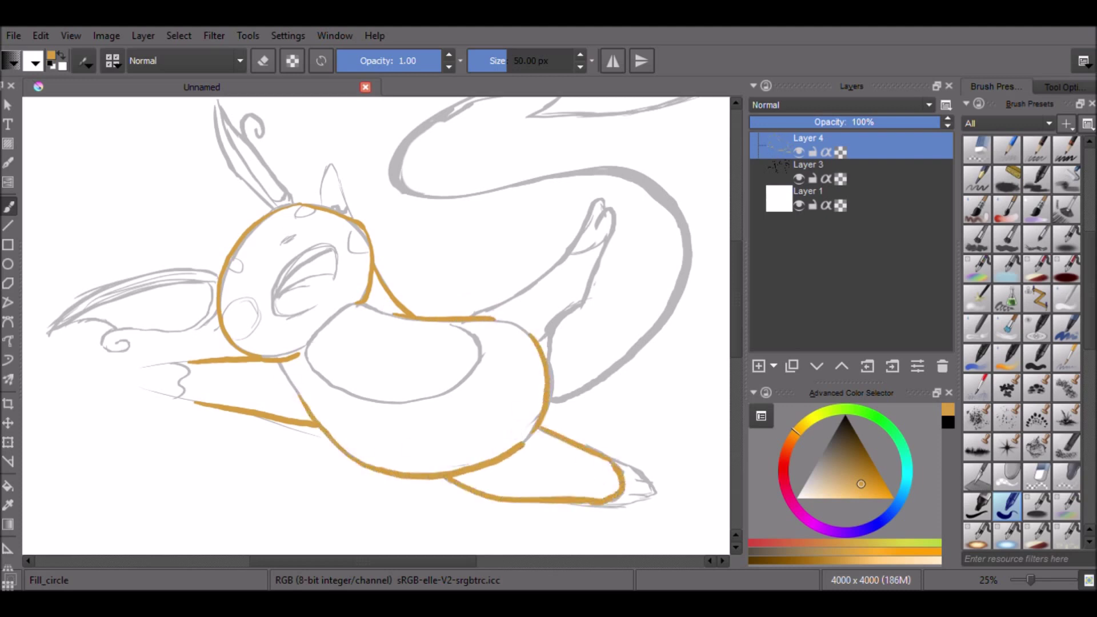
mouse_move(468, 314)
left_mouse_down()
mouse_move(589, 228)
mouse_move(599, 258)
mouse_move(547, 350)
left_mouse_up()
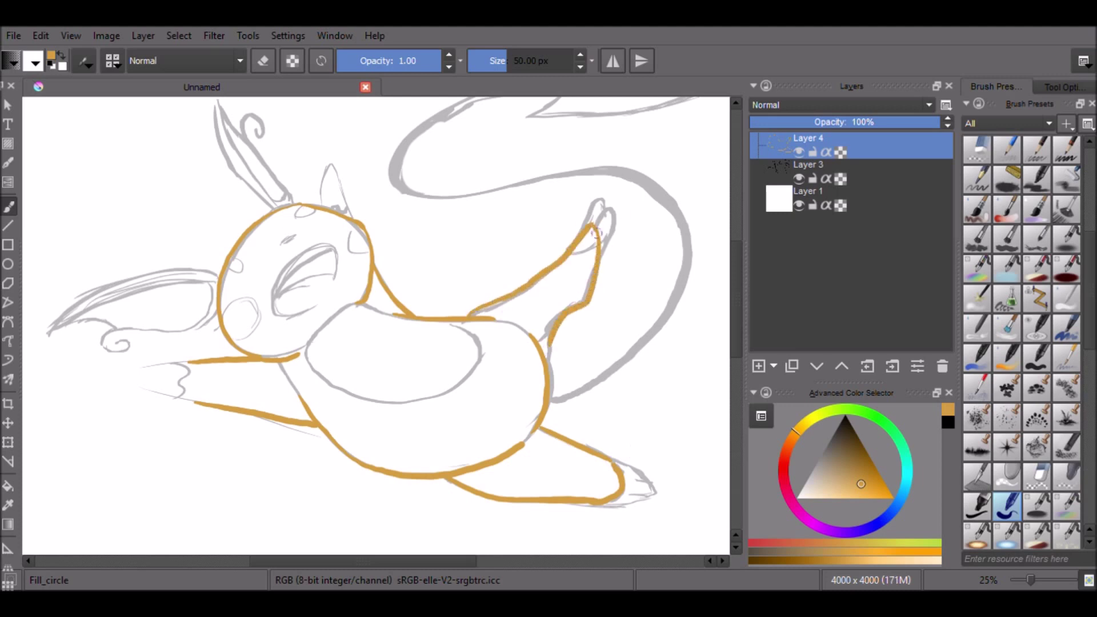
Try outlining the paws in dark brown on the same layer as the body outline.
left_click_drag(858, 479, 856, 455)
left_click_drag(794, 450, 795, 433)
mouse_move(318, 206)
left_mouse_down()
mouse_move(326, 182)
mouse_move(350, 213)
left_mouse_up()
mouse_move(192, 398)
left_mouse_down()
mouse_move(171, 390)
mouse_move(184, 359)
mouse_move(193, 397)
left_mouse_up()
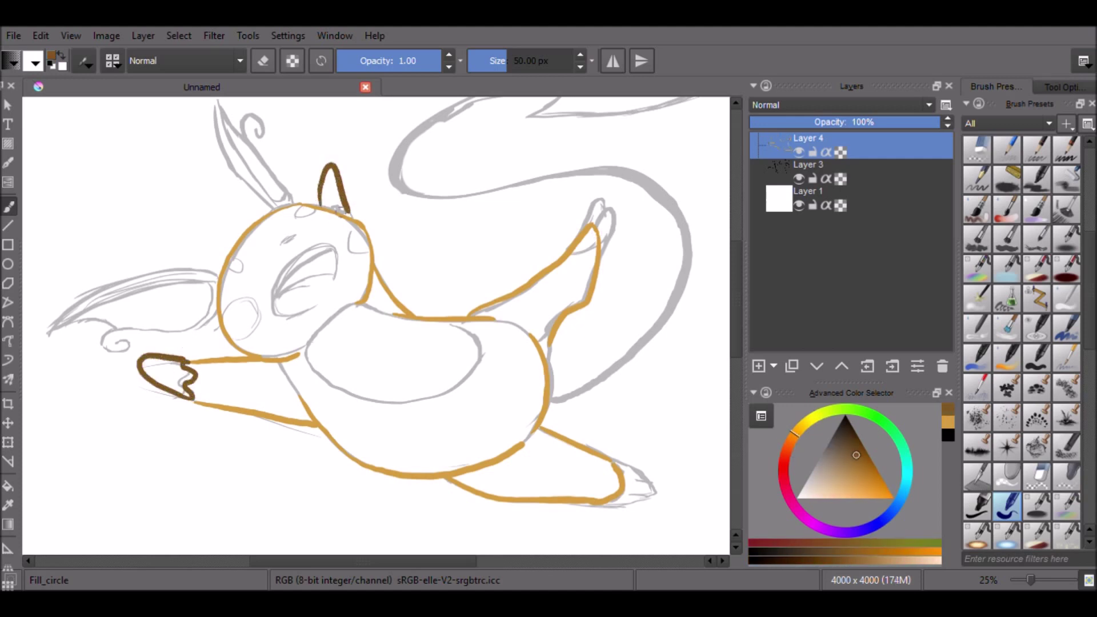
mouse_move(590, 222)
left_mouse_down()
mouse_move(608, 205)
mouse_move(596, 280)
left_mouse_up()
mouse_move(610, 458)
left_mouse_down()
mouse_move(660, 495)
mouse_move(652, 506)
mouse_move(661, 497)
left_mouse_up()
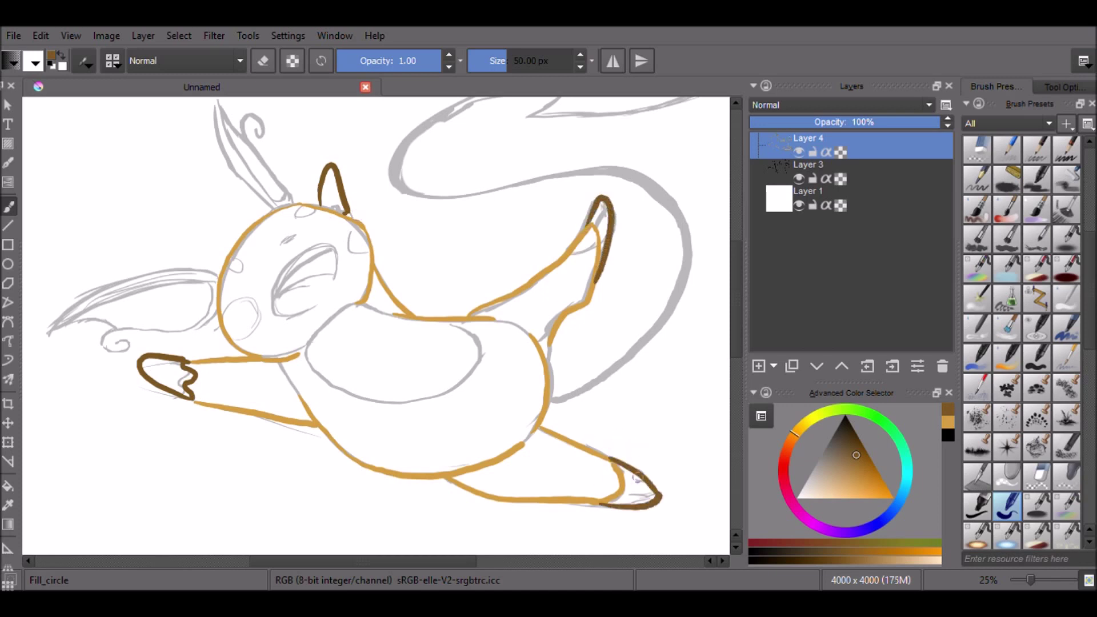
Choose a lighter brown and undo the dark brown paw outlines.
left_click_drag(854, 457, 853, 472)
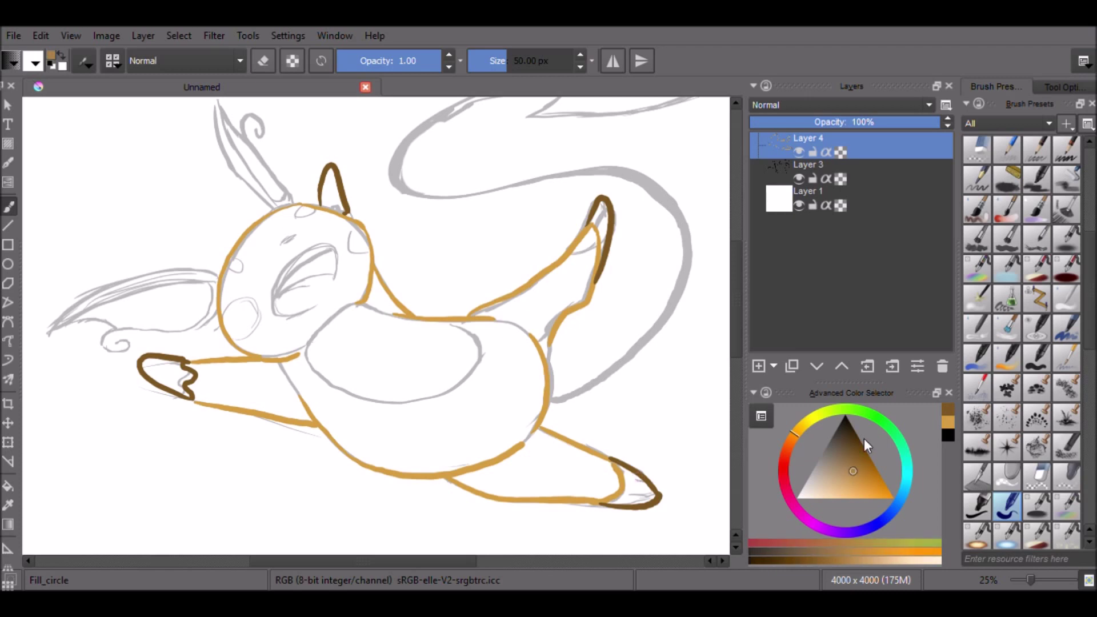
key("ctrl+z")
key("ctrl+z")
key("ctrl+z")
key("ctrl+z")
key("ctrl+z")
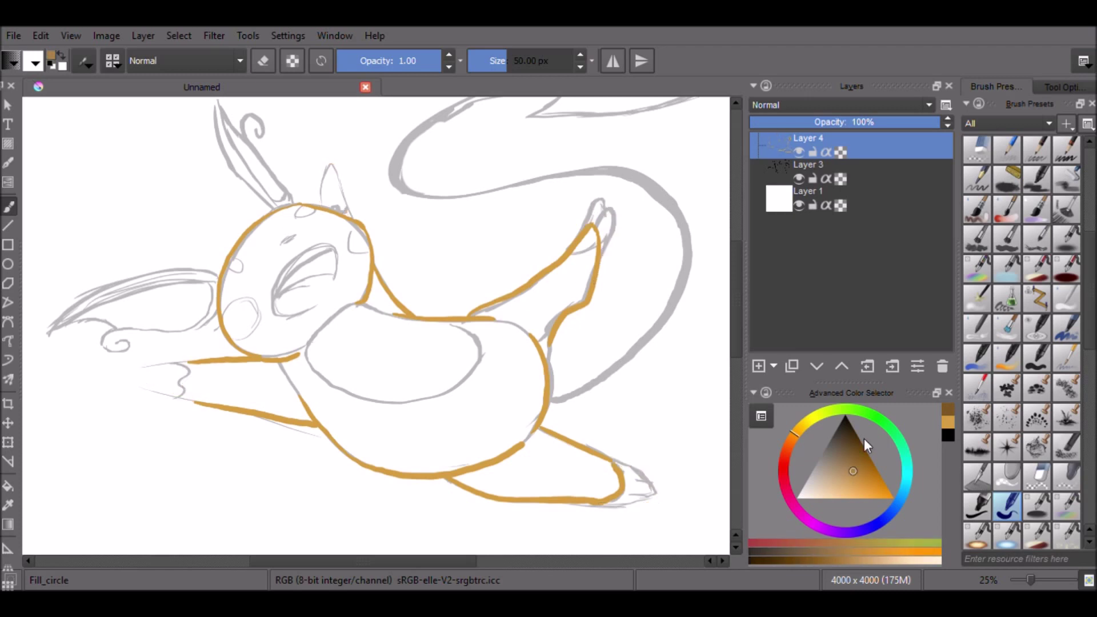
Add a new layer and outline both long ears on it in light brown.
key("Insert")
mouse_move(216, 268)
left_mouse_down()
mouse_move(80, 306)
mouse_move(45, 338)
left_mouse_up()
mouse_move(51, 335)
left_mouse_down()
mouse_move(164, 282)
mouse_move(211, 288)
mouse_move(179, 333)
left_mouse_up()
left_click_drag(200, 327, 218, 313)
left_click_drag(212, 102, 276, 208)
left_click(522, 274)
scroll(511, 297, "down", 1)
left_click_drag(227, 175, 296, 253)
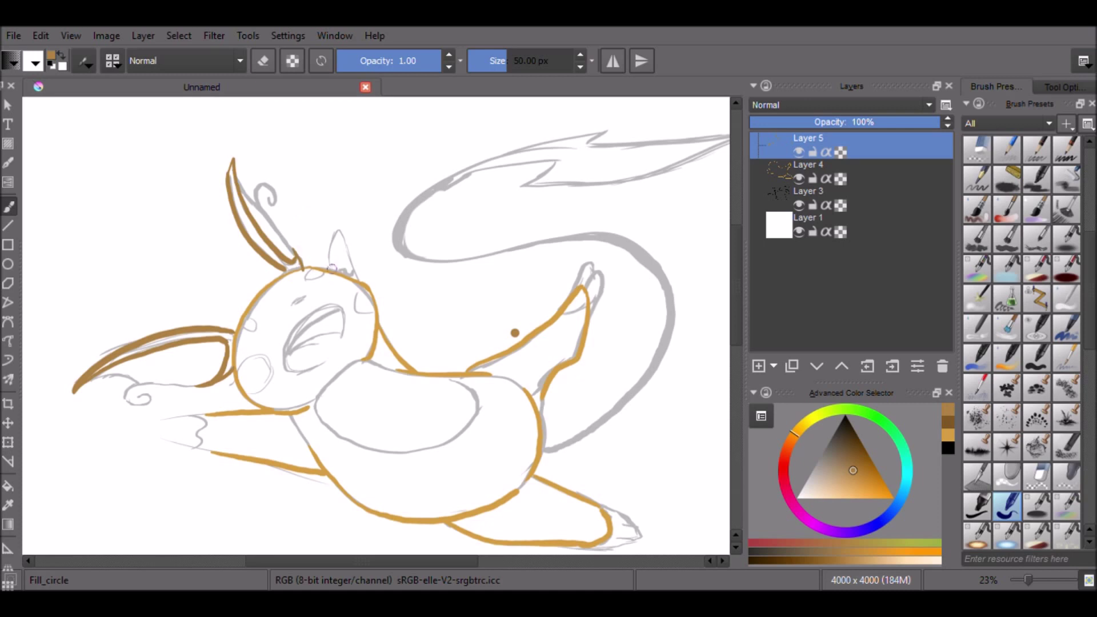
Outline the far paw above the head and the front paw in light brown.
scroll(655, 324, "down", 1)
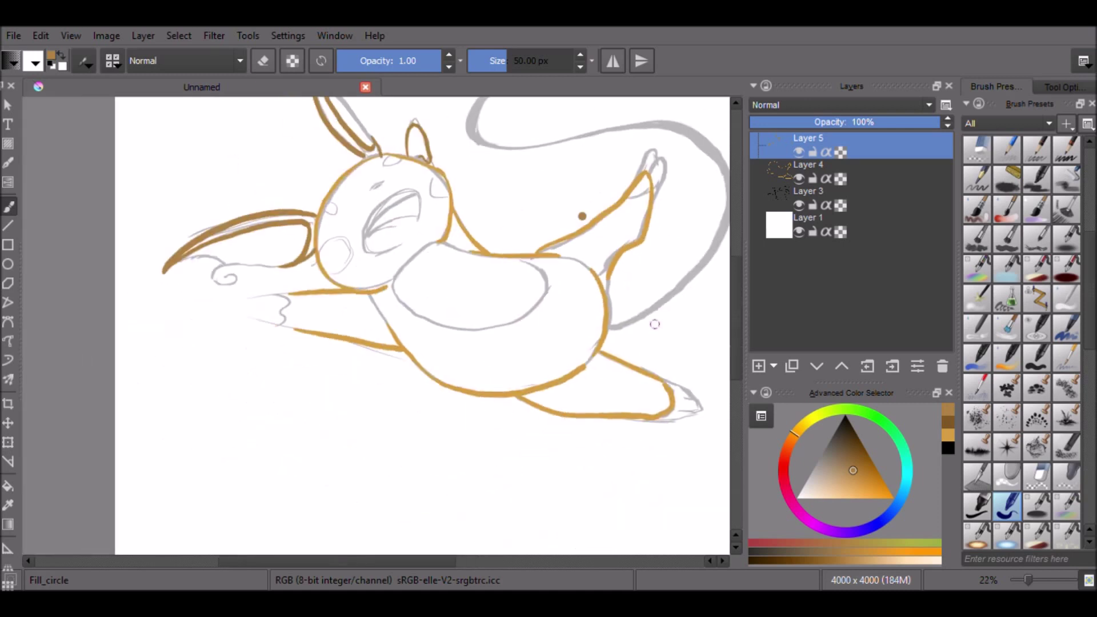
key("e")
key("e")
mouse_move(286, 295)
left_mouse_down()
mouse_move(267, 324)
mouse_move(291, 321)
left_mouse_up()
scroll(531, 411, "down", 1)
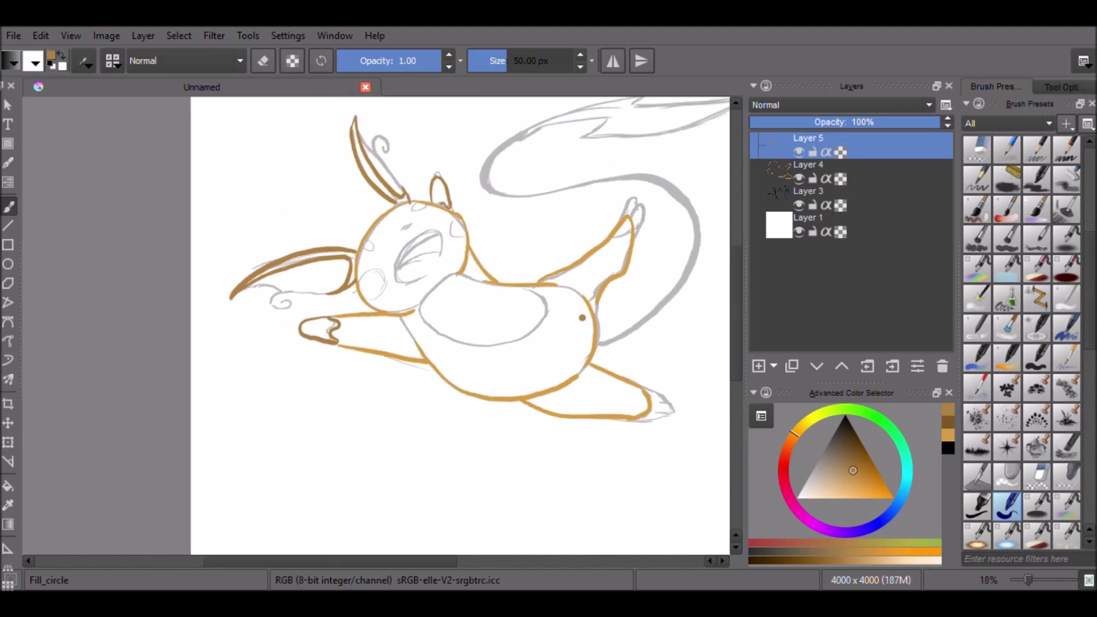
Outline the two hind paws in light brown and erase the stray dot on the body.
mouse_move(621, 220)
left_mouse_down()
mouse_move(644, 231)
mouse_move(633, 252)
left_mouse_up()
mouse_move(663, 389)
left_mouse_down()
mouse_move(675, 422)
mouse_move(637, 420)
left_mouse_up()
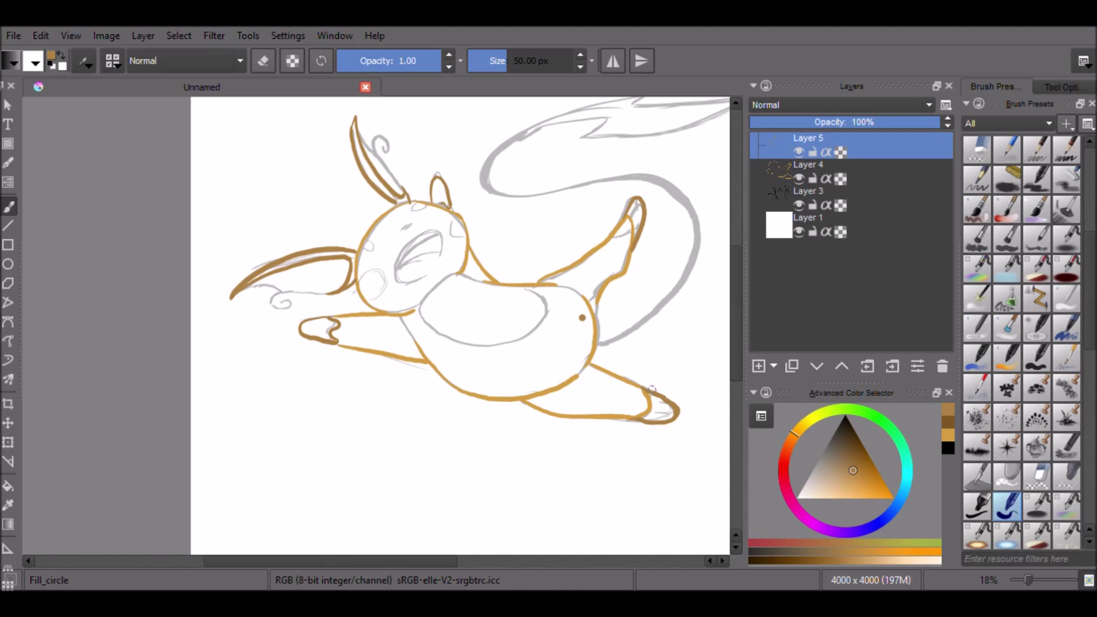
key("slash")
left_click(579, 316)
Choose a yellow colour and outline the spiral curls along both long ears on a new layer.
left_click(810, 418)
left_click(870, 484)
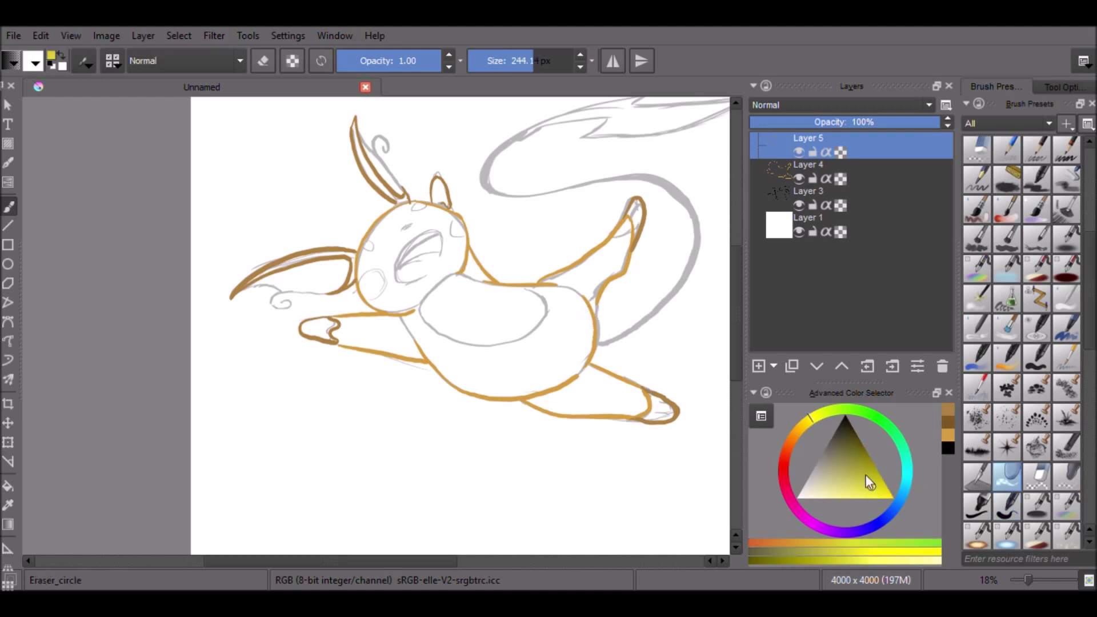
key("slash")
key("ctrl+z")
mouse_move(359, 132)
left_mouse_down()
mouse_move(395, 175)
mouse_move(381, 150)
left_mouse_up()
key("Insert")
left_click_drag(321, 293, 251, 285)
left_click(555, 215)
key("slash")
key("e")
mouse_move(554, 217)
left_mouse_down()
mouse_move(563, 212)
mouse_move(549, 213)
left_mouse_up()
Outline the lightning-bolt tail tip in yellow, erasing misplaced strokes.
left_click_drag(637, 365, 470, 393)
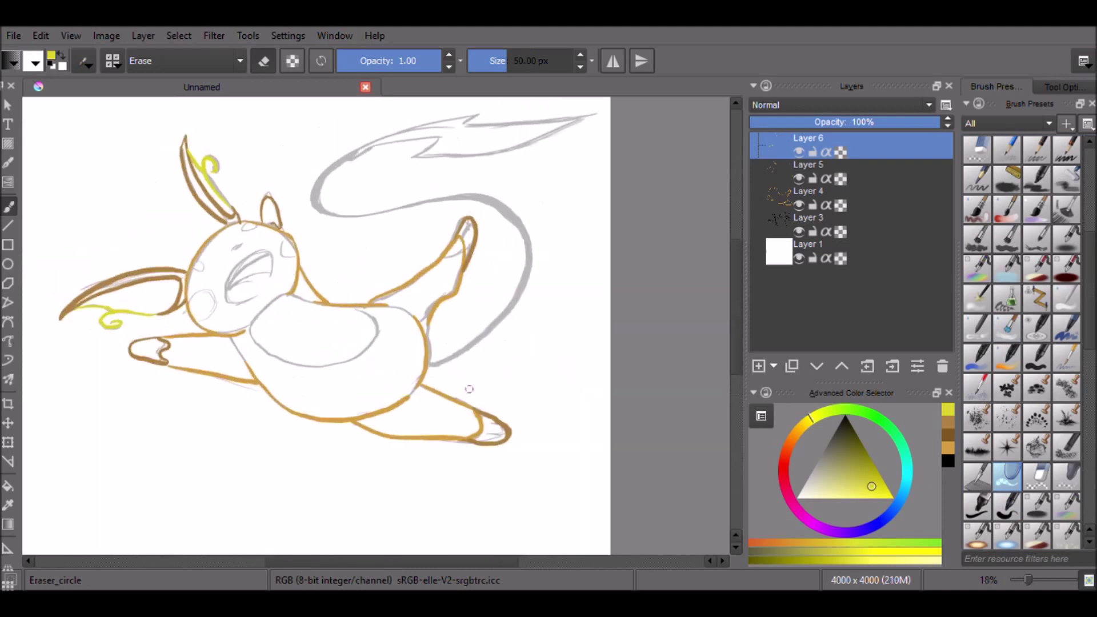
key("slash")
mouse_move(359, 159)
left_mouse_down()
mouse_move(412, 144)
mouse_move(418, 157)
mouse_move(497, 115)
mouse_move(606, 113)
mouse_move(412, 165)
left_mouse_up()
key("slash")
key("slash")
key("slash")
left_click_drag(572, 128, 458, 153)
key("slash")
left_click_drag(596, 119, 408, 165)
Erase and redraw the upper edge of the yellow tail tip.
key("e")
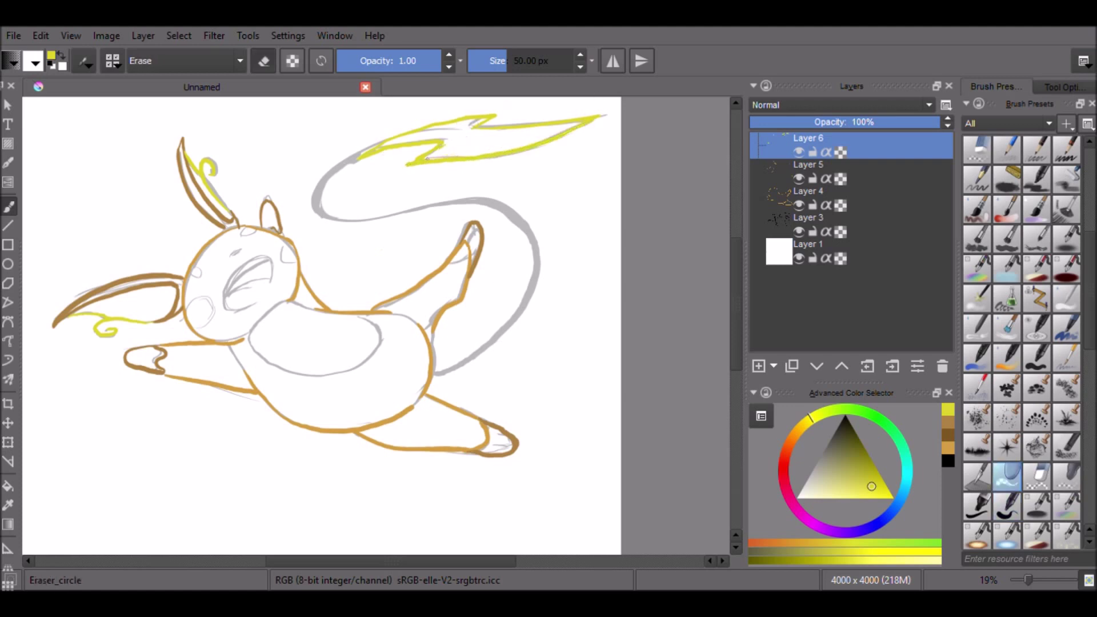
key("e")
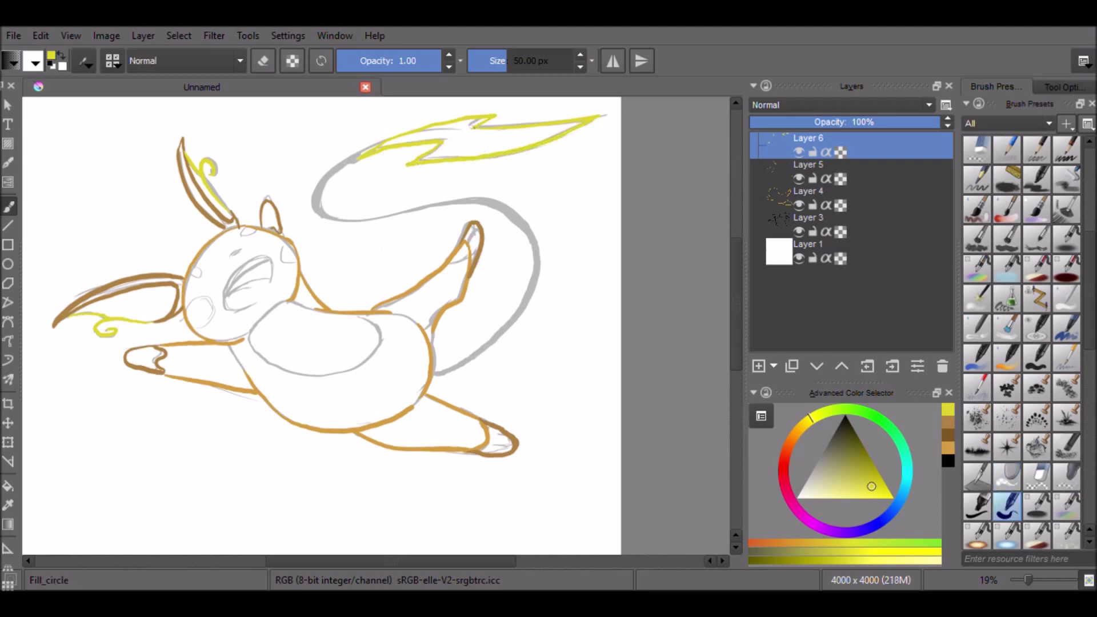
key("e")
left_click_drag(484, 122, 436, 126)
key("e")
left_click_drag(376, 148, 489, 116)
Trace the long curved tail in black on a new layer, from the yellow tip down to the body.
key("Insert")
left_click(846, 417)
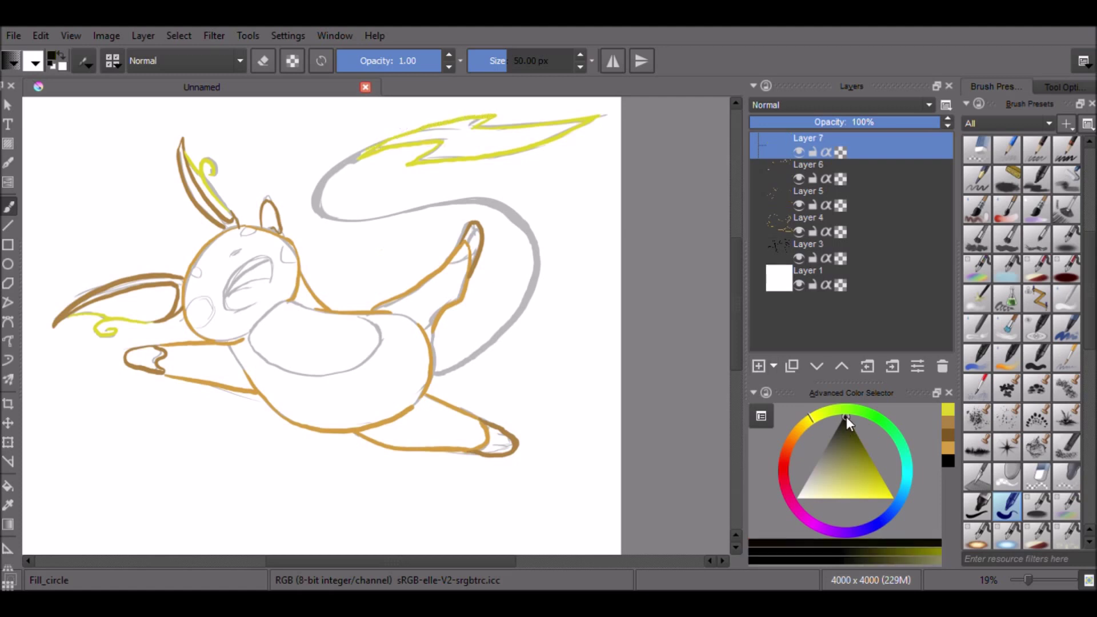
mouse_move(365, 150)
left_mouse_down()
mouse_move(318, 193)
mouse_move(413, 210)
mouse_move(349, 161)
mouse_move(327, 202)
left_mouse_up()
key("slash")
key("e")
mouse_move(365, 151)
left_mouse_down()
mouse_move(322, 191)
mouse_move(357, 220)
mouse_move(438, 194)
mouse_move(330, 215)
left_mouse_up()
key("e")
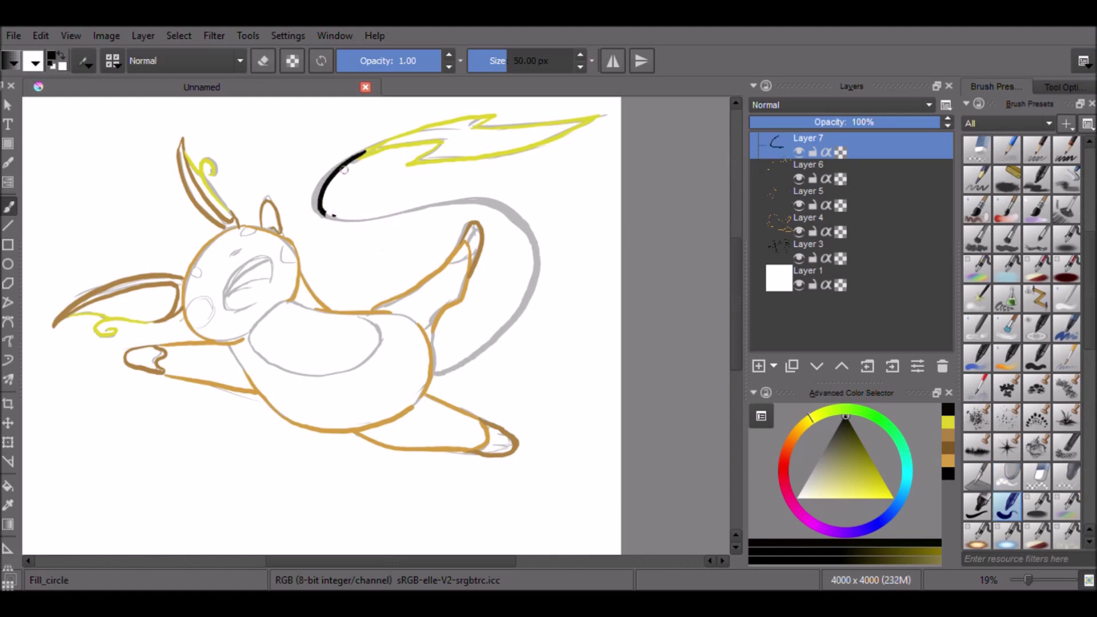
key("e")
mouse_move(328, 206)
left_mouse_down()
mouse_move(510, 211)
mouse_move(530, 277)
left_mouse_up()
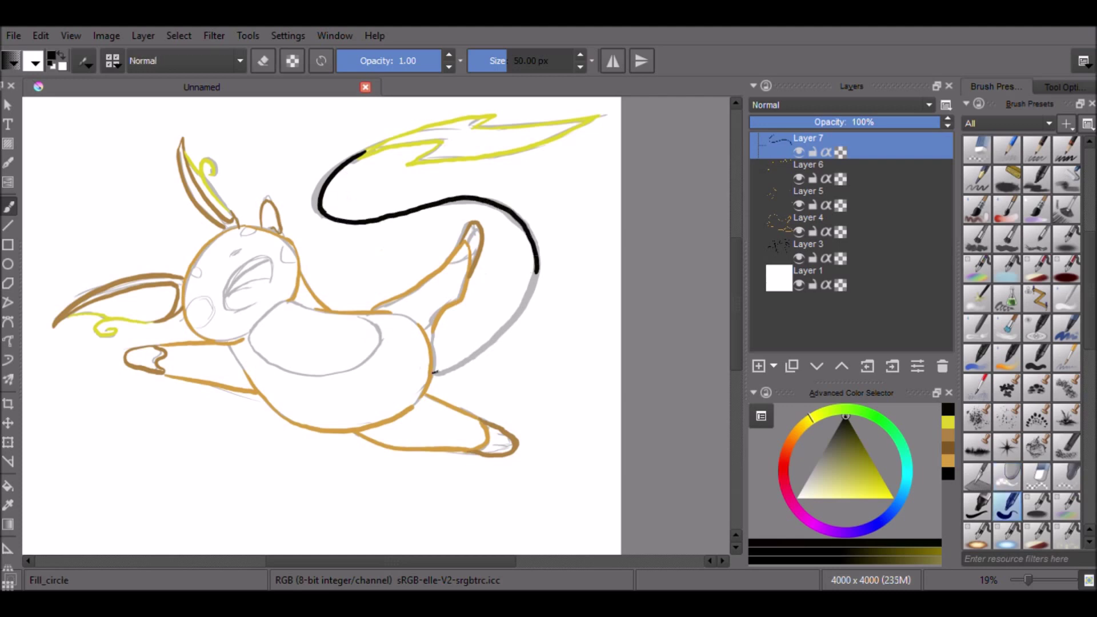
left_click_drag(434, 373, 536, 270)
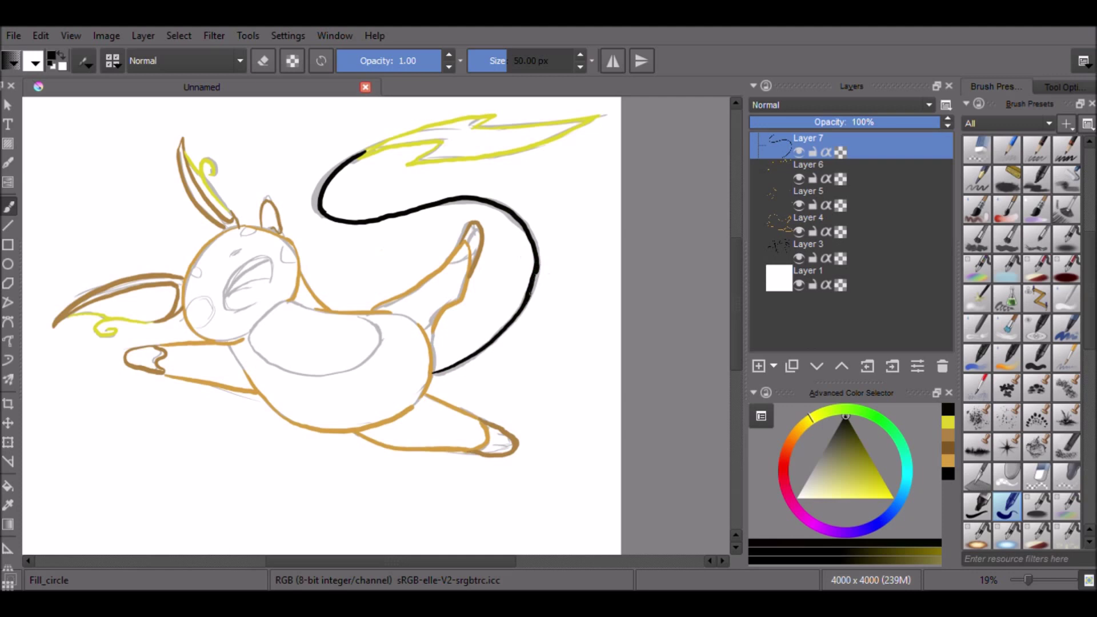
Thicken the tail's two bends in black, following the sketch, and tidy the line edges.
mouse_move(463, 201)
left_mouse_down()
mouse_move(519, 225)
mouse_move(525, 245)
mouse_move(528, 233)
mouse_move(528, 288)
left_mouse_up()
key("e")
key("slash")
mouse_move(326, 177)
left_mouse_down()
mouse_move(317, 209)
mouse_move(329, 222)
mouse_move(314, 178)
mouse_move(318, 215)
left_mouse_up()
key("slash")
key("e")
key("e")
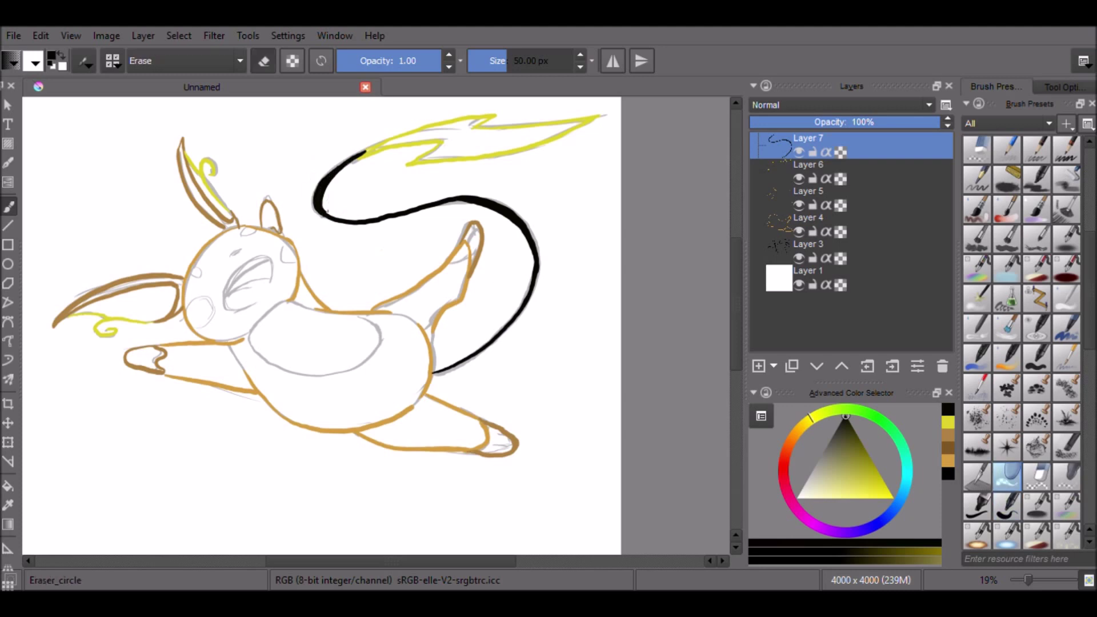
Draw the two small eyes and the nose in black on the face.
key("e")
left_click_drag(192, 271, 195, 280)
left_click_drag(231, 230, 247, 233)
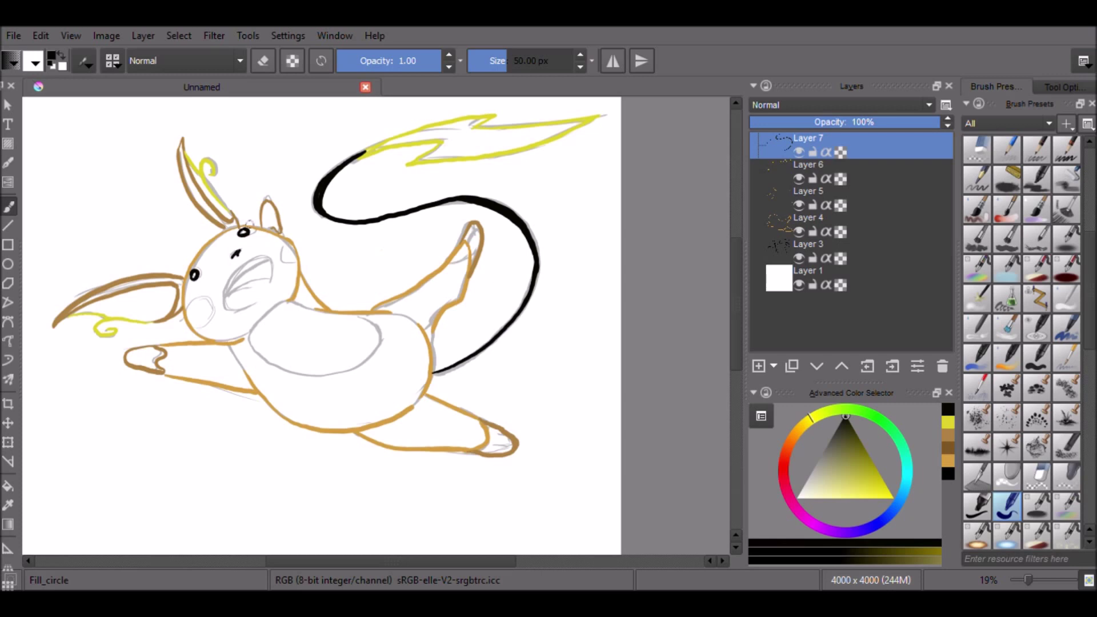
Outline the two round cheeks in yellow on Layer 6.
left_click(948, 422)
left_click(865, 173)
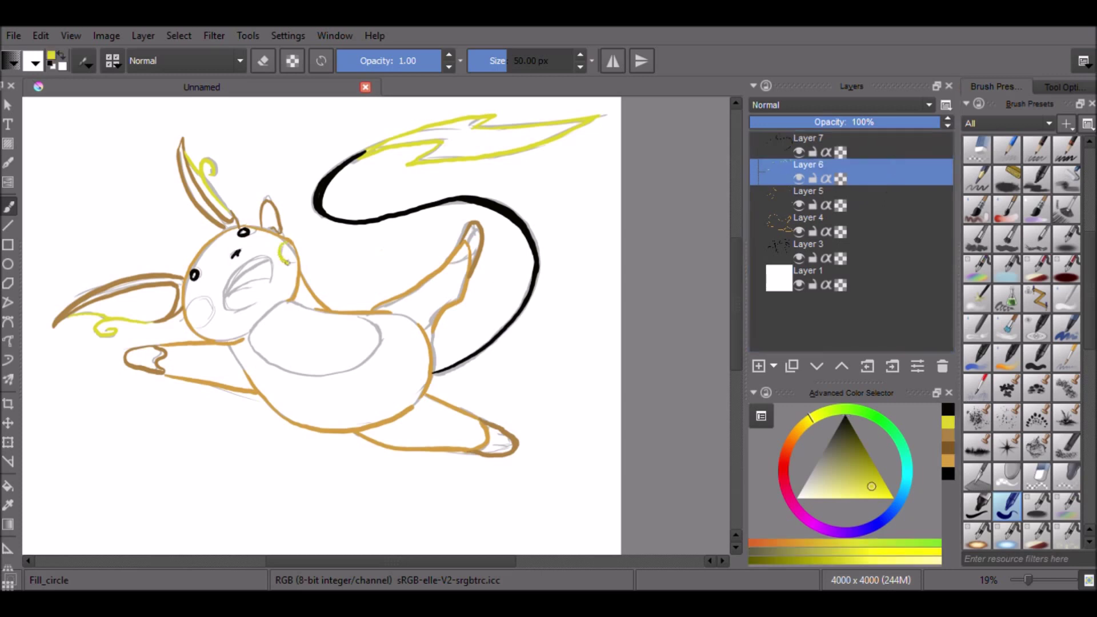
left_click_drag(286, 263, 291, 247)
left_click_drag(199, 297, 203, 330)
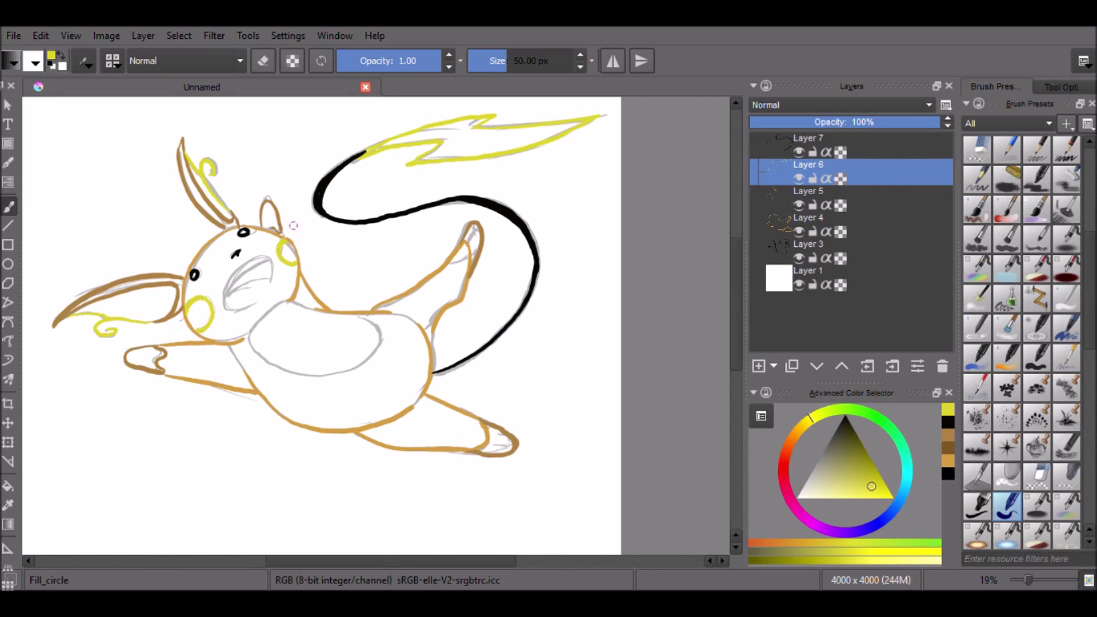
Choose a light pink and draw the tongue's upper edge inside the mouth on a new layer above Layer 6.
left_click(794, 504)
left_click(830, 494)
left_click(790, 489)
left_click(759, 366)
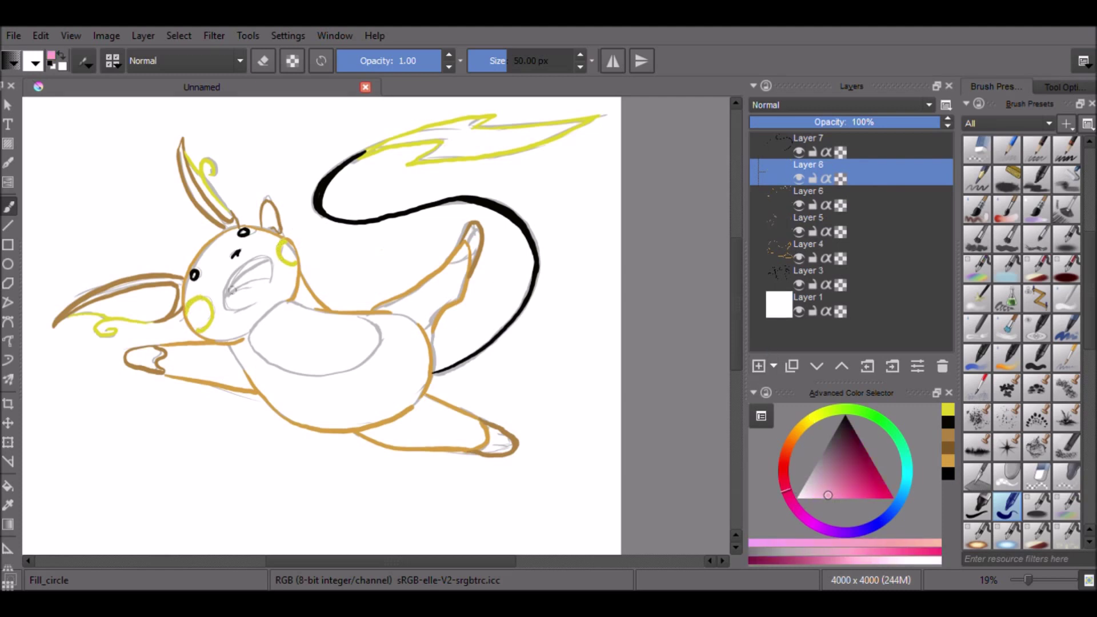
left_click_drag(258, 281, 267, 281)
Outline the open mouth and upper teeth in black on Layer 7 with a 24.15 px brush, and shade the mouth's inside with Basic_circle.
left_click(846, 417)
left_click(828, 143)
left_click(499, 61)
mouse_move(229, 286)
left_mouse_down()
mouse_move(270, 257)
mouse_move(272, 293)
mouse_move(275, 278)
left_mouse_up()
key("slash")
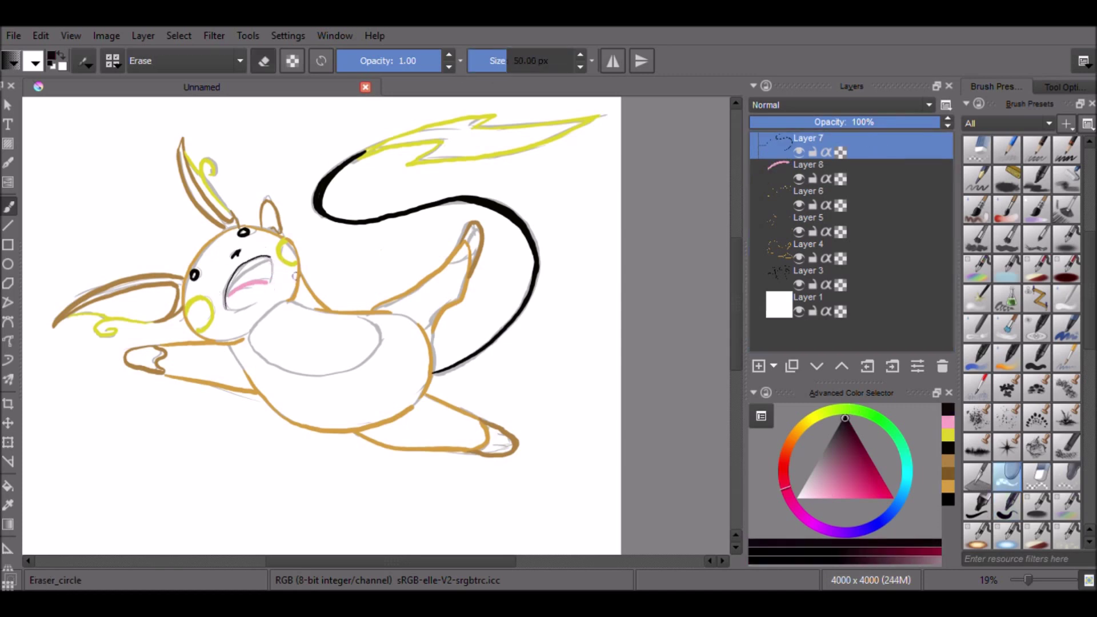
key("slash")
left_click_drag(226, 294, 257, 263)
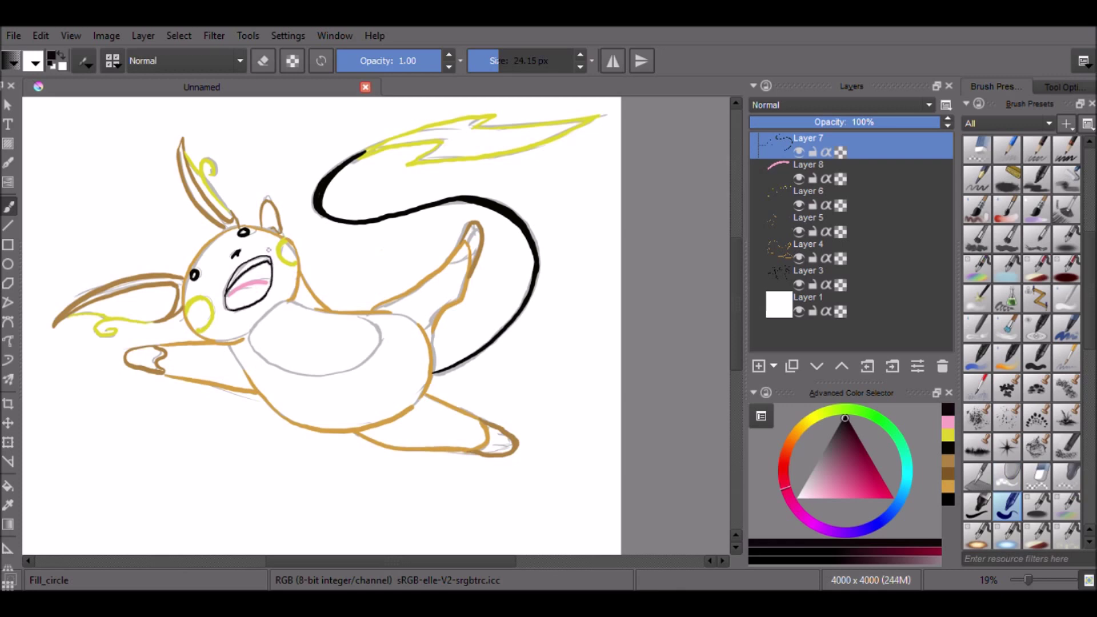
key("slash")
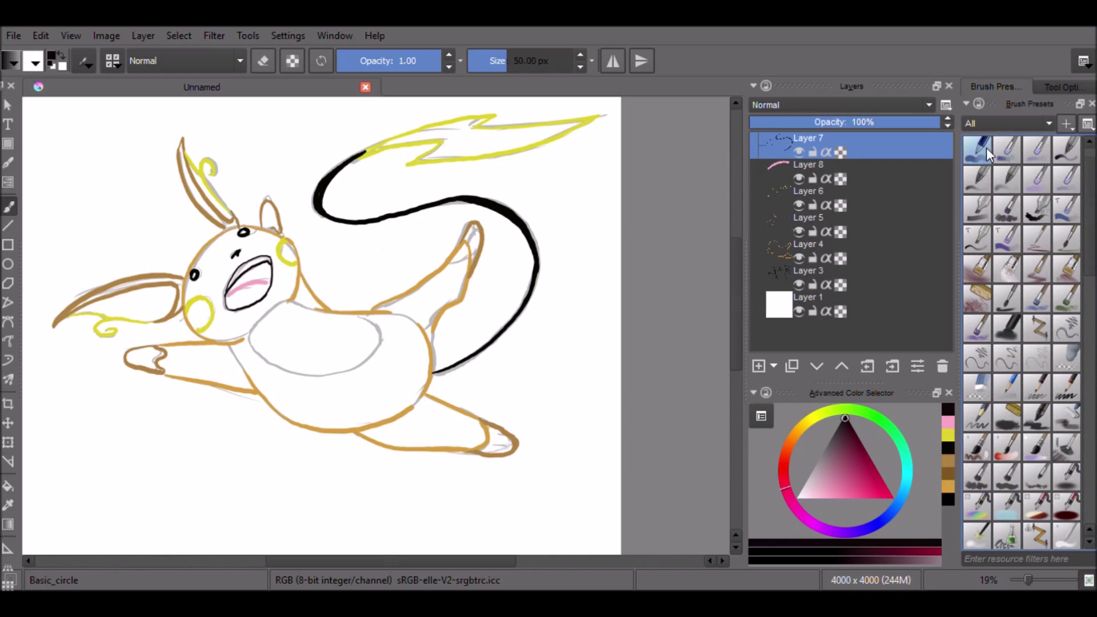
mouse_move(233, 290)
left_mouse_down()
mouse_move(269, 266)
mouse_move(266, 278)
left_mouse_up()
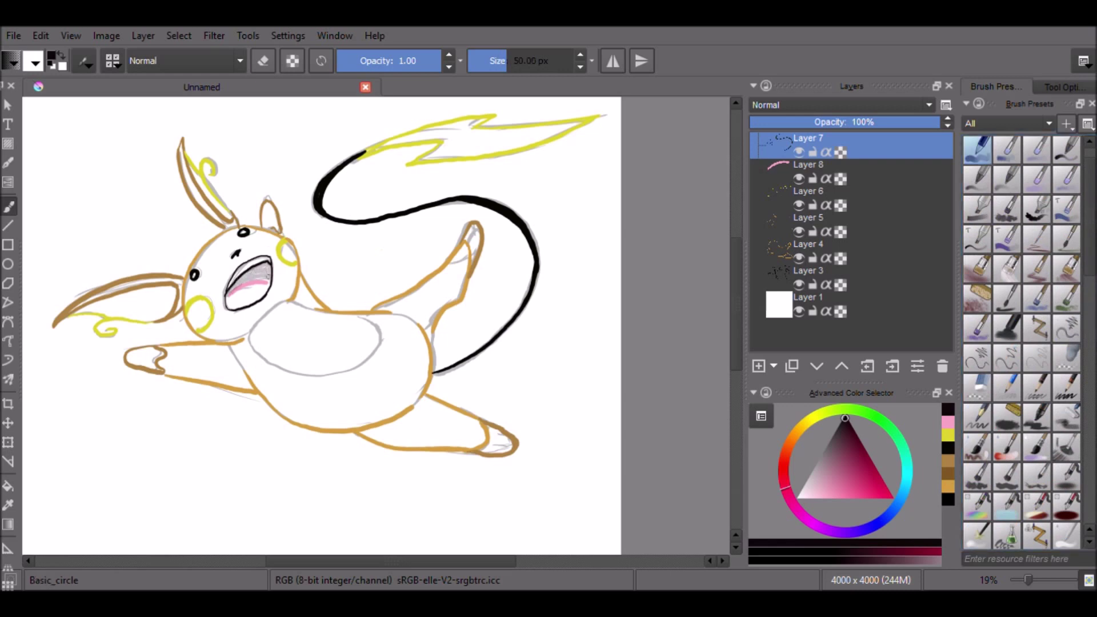
Add a layer above Layer 4 and fill the body, head and limbs with translucent orange.
left_click(869, 251)
left_click(759, 366)
left_click(948, 486)
left_click_drag(507, 64, 537, 64)
mouse_move(462, 262)
left_mouse_down()
mouse_move(389, 316)
mouse_move(415, 394)
mouse_move(240, 354)
mouse_move(395, 343)
mouse_move(296, 394)
mouse_move(458, 429)
mouse_move(372, 434)
mouse_move(217, 360)
mouse_move(264, 377)
mouse_move(212, 294)
mouse_move(265, 246)
mouse_move(324, 301)
left_mouse_up()
Erase the orange fill from the cheeks, mouth and belly patch, and wherever it spills past the body outline.
key("slash")
left_click_drag(292, 259, 288, 248)
left_click_drag(207, 310, 261, 291)
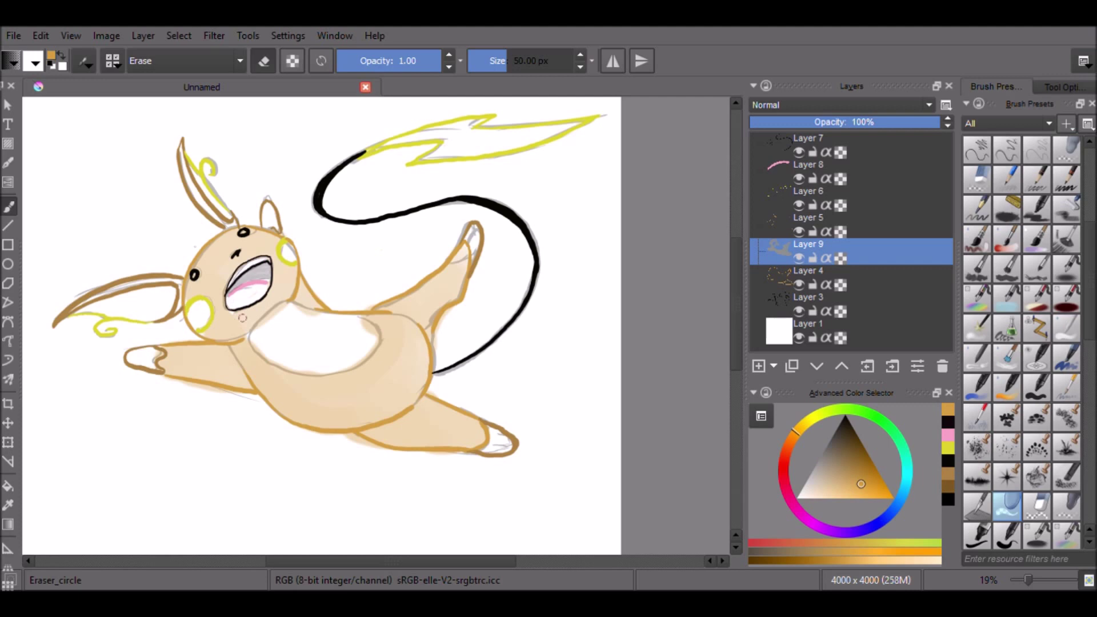
left_click_drag(450, 310, 436, 346)
mouse_move(355, 321)
left_mouse_down()
mouse_move(369, 331)
mouse_move(361, 358)
left_mouse_up()
mouse_move(298, 308)
left_mouse_down()
mouse_move(317, 319)
mouse_move(280, 309)
mouse_move(256, 340)
mouse_move(334, 338)
left_mouse_up()
left_click_drag(173, 383, 235, 394)
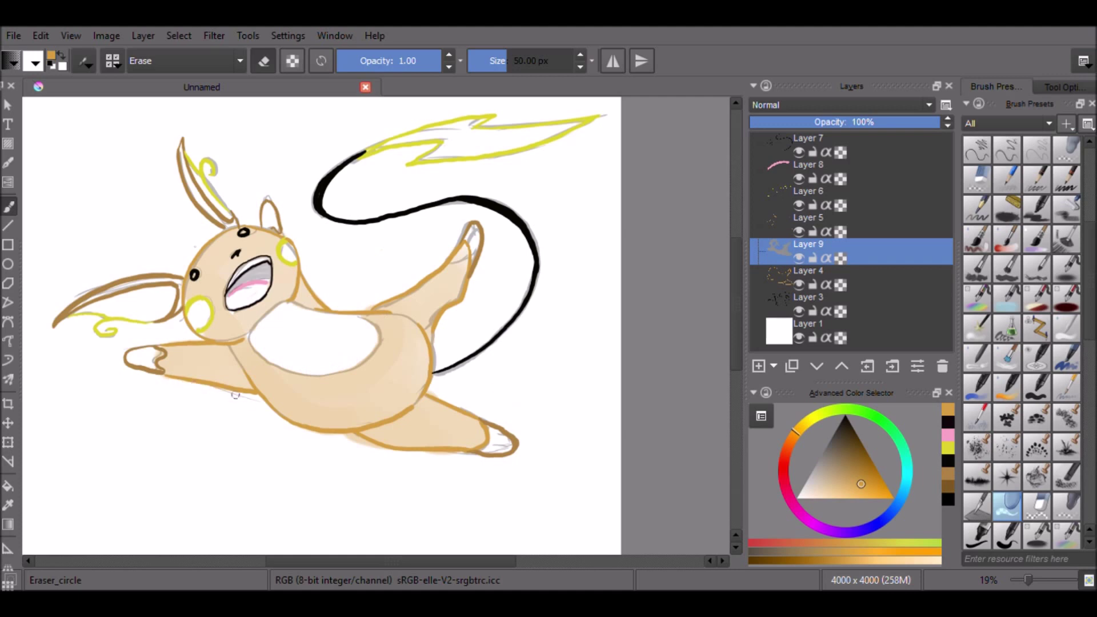
Leave erasing and select Layer 5 for painting in dark brown.
key("e")
left_click(886, 233)
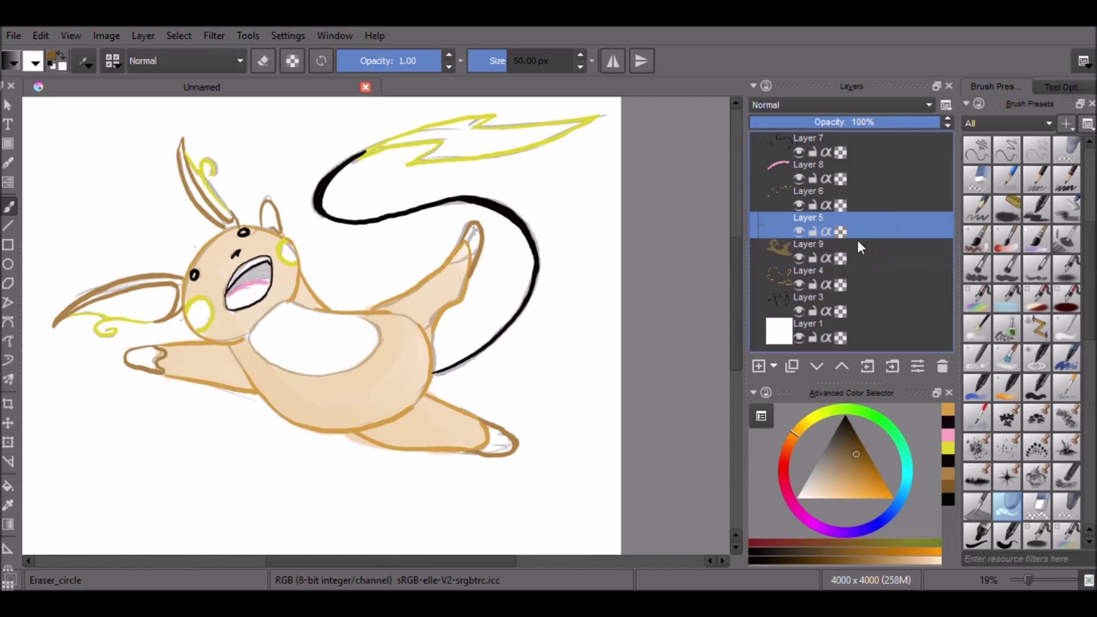
key("slash")
left_click_drag(472, 230, 476, 245)
left_click_drag(503, 436, 497, 444)
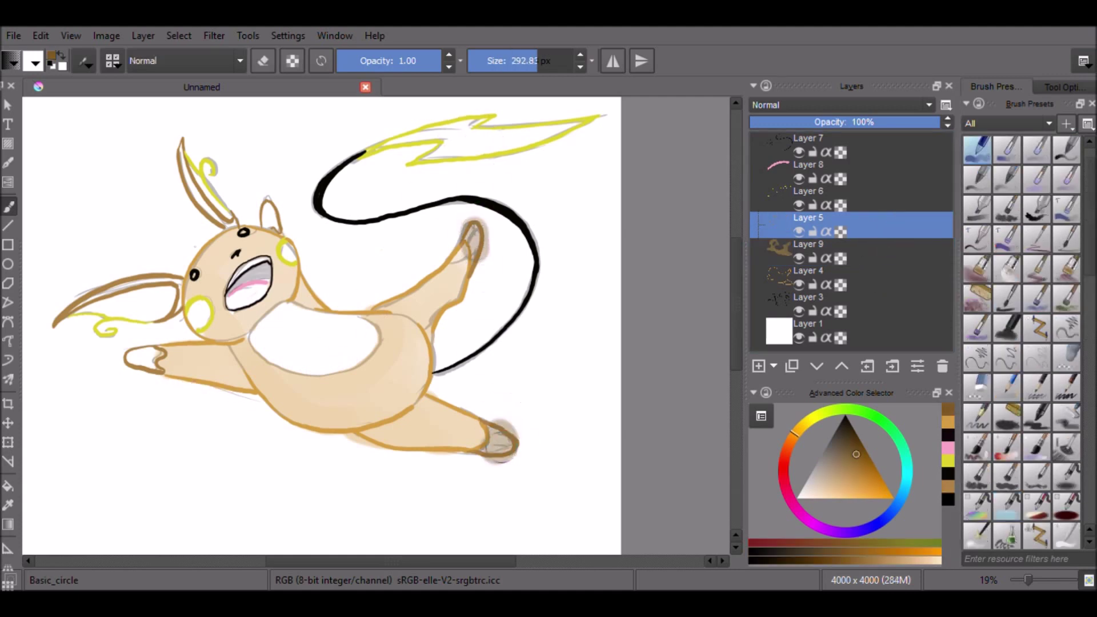
key("slash")
key("e")
mouse_move(505, 415)
left_mouse_down()
mouse_move(526, 435)
mouse_move(504, 459)
left_mouse_up()
key("ctrl+z")
key("ctrl+z")
key("ctrl+z")
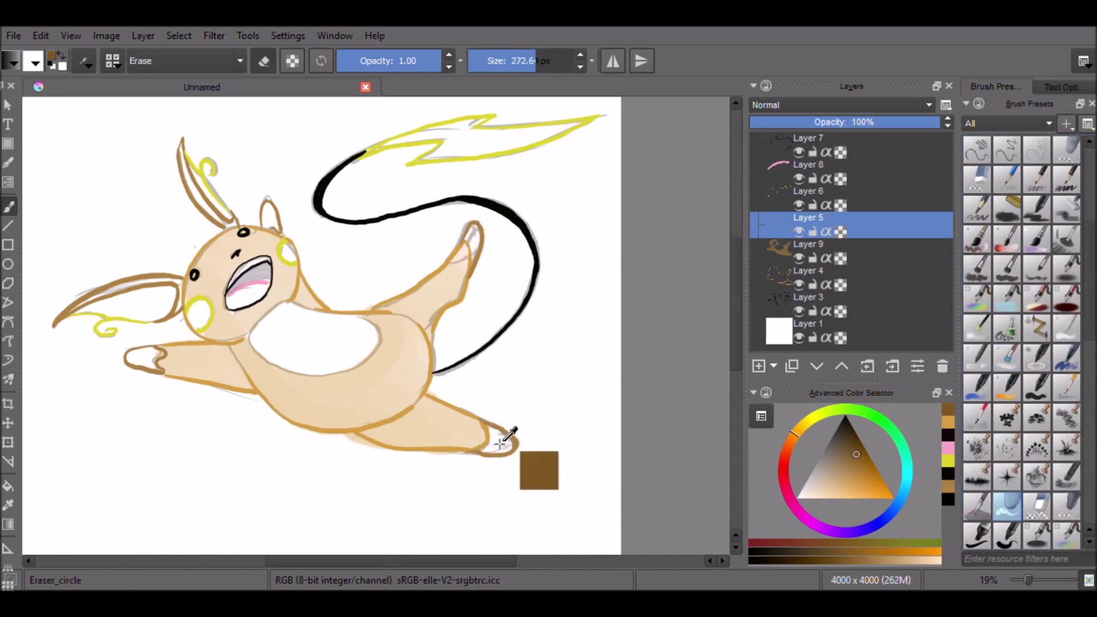
On a new layer above Layer 5, shade the paws and the brown parts of the ears with translucent brown, using Basic_circle at 170.66 px.
key("Insert")
key("slash")
left_click_drag(483, 200, 417, 200)
left_click_drag(471, 231, 475, 256)
left_click_drag(494, 432, 504, 445)
left_click_drag(272, 211, 267, 208)
left_click_drag(151, 354, 156, 364)
mouse_move(74, 305)
left_mouse_down()
mouse_move(137, 286)
mouse_move(174, 298)
left_mouse_up()
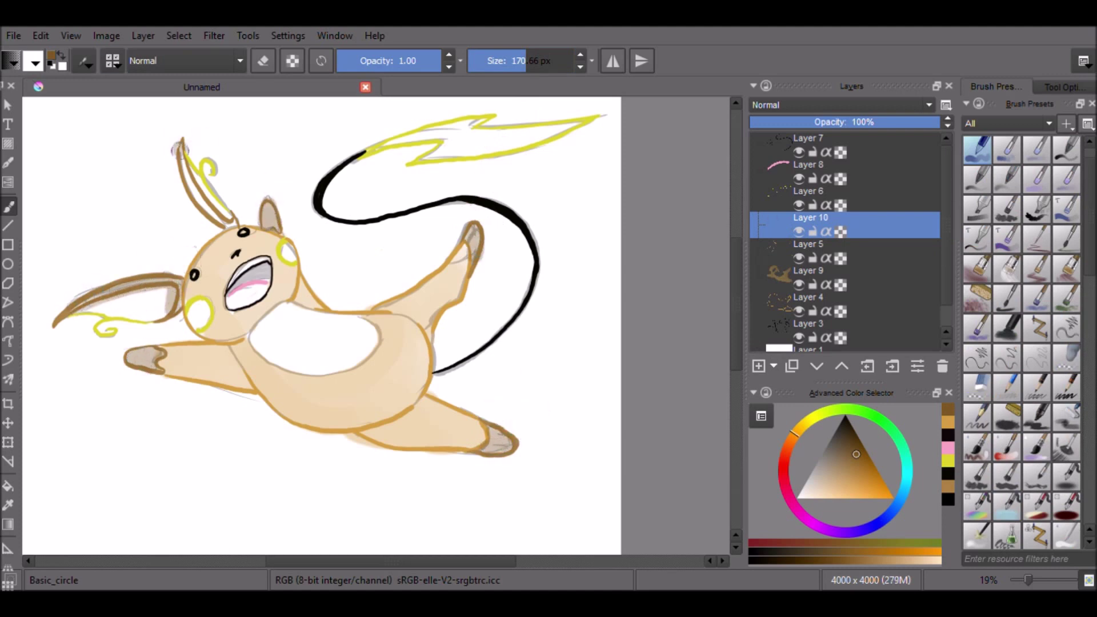
left_click_drag(177, 148, 232, 221)
Erase the brown shading that spills around the upper long ear.
key("slash")
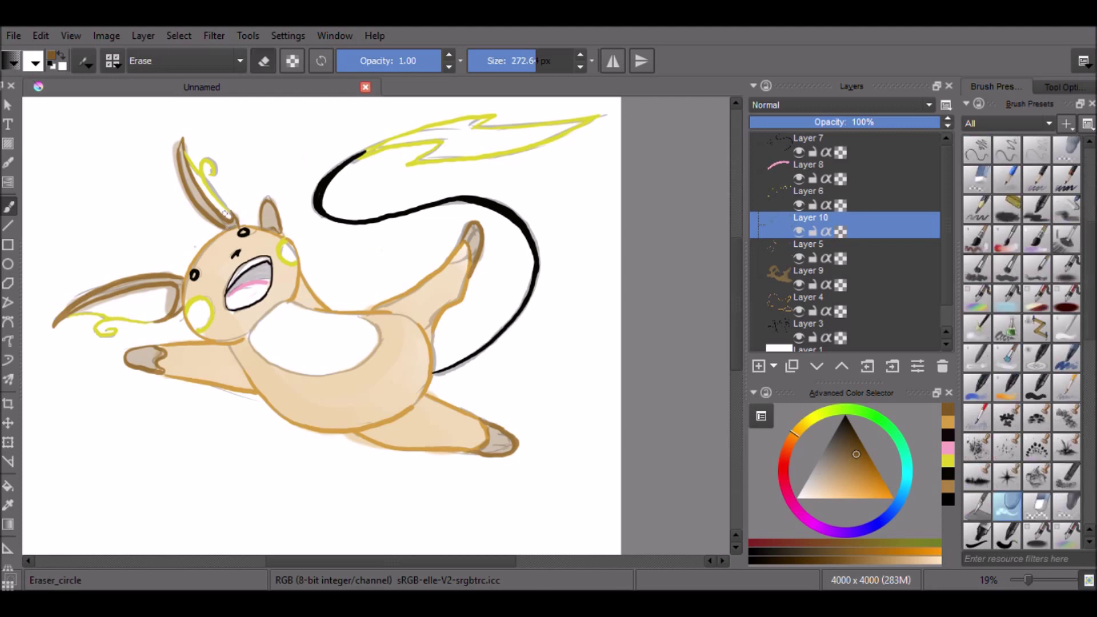
mouse_move(173, 145)
left_mouse_down()
mouse_move(191, 211)
mouse_move(214, 224)
left_mouse_up()
left_click(192, 149)
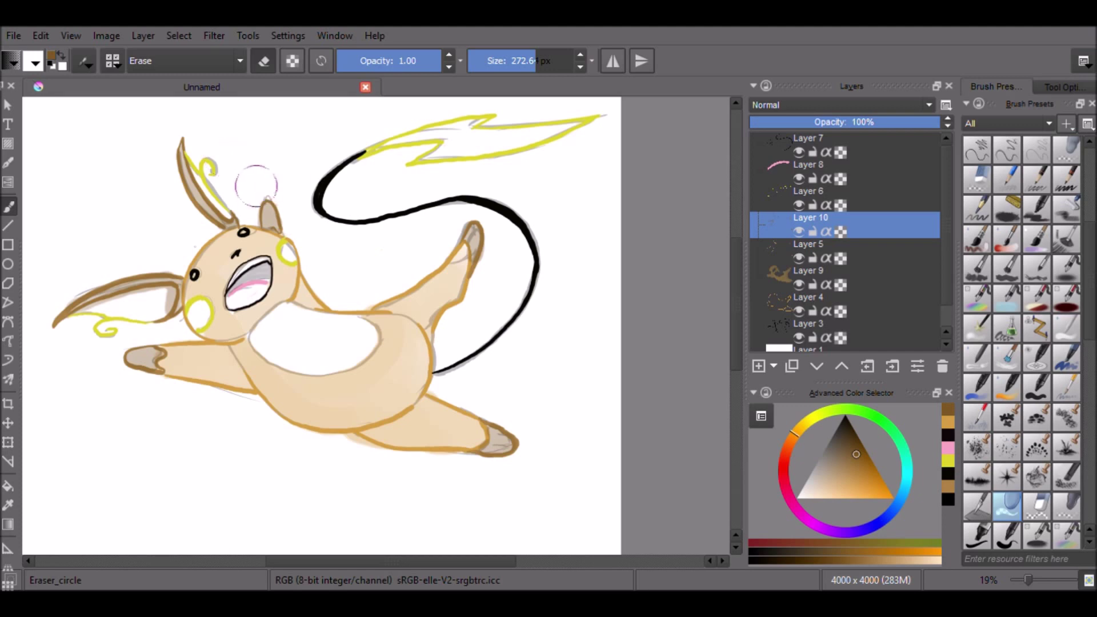
On a new layer above Layer 6, fill the cheeks, inner long ears and lightning-bolt tail tip with translucent yellow using Basic_circle.
left_click(948, 461)
left_click(857, 199)
left_click(758, 367)
scroll(1009, 286, "up", 5)
left_click(978, 150)
left_click(291, 252)
mouse_move(197, 319)
left_mouse_down()
mouse_move(92, 308)
mouse_move(163, 308)
left_mouse_up()
left_click_drag(229, 211, 206, 157)
mouse_move(400, 137)
left_mouse_down()
mouse_move(444, 149)
mouse_move(448, 118)
left_mouse_up()
Erase the yellow fill that spills past the tail tip and both long ears.
key("/")
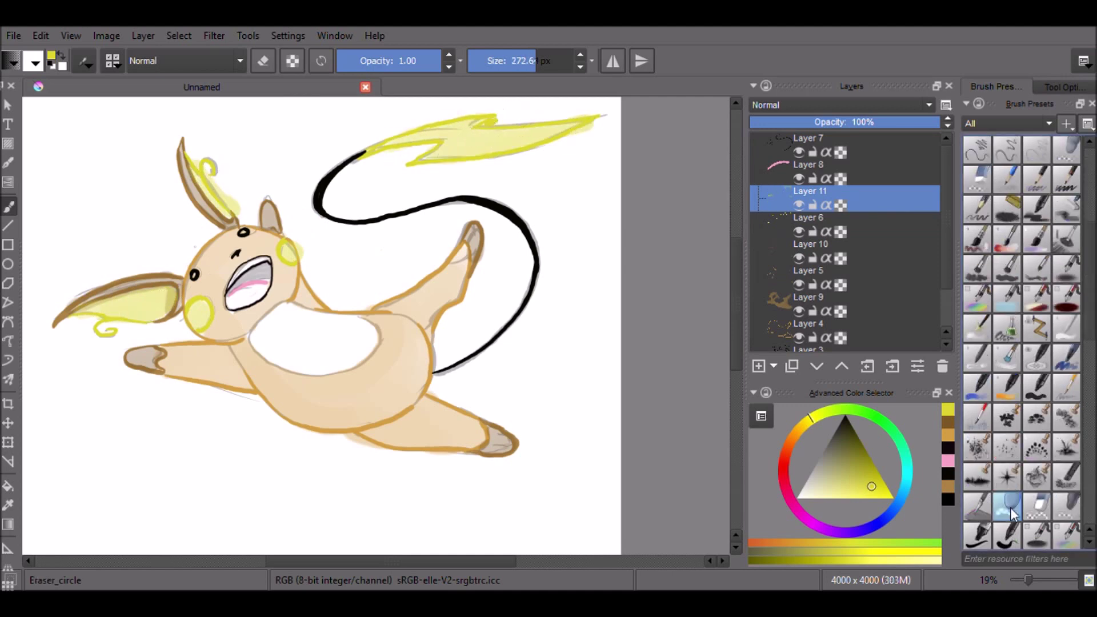
left_click_drag(574, 130, 596, 120)
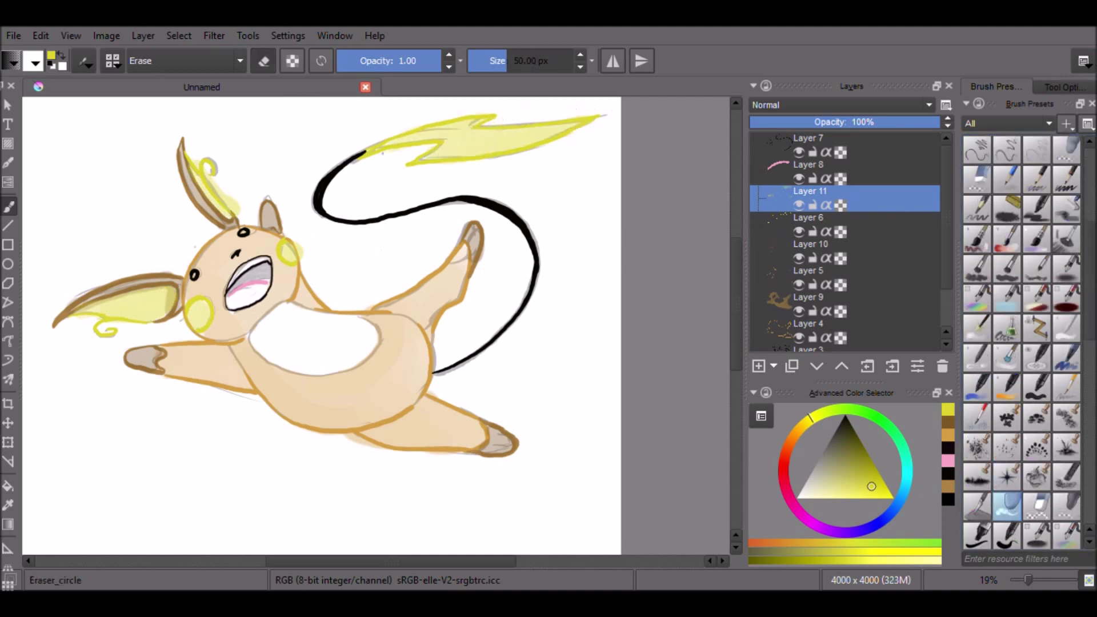
left_click_drag(235, 213, 202, 163)
left_click_drag(93, 322, 183, 316)
Fill the tongue with pink on a new layer above Layer 8, undoing the first stroke.
left_click(857, 172)
left_click(759, 366)
key("slash")
left_click_drag(252, 295, 261, 290)
key("ctrl+z")
left_click(949, 460)
left_click_drag(248, 300, 263, 284)
Hide the sketch on Layer 3.
scroll(846, 257, "down", 3)
left_click(876, 304)
left_click(799, 311)
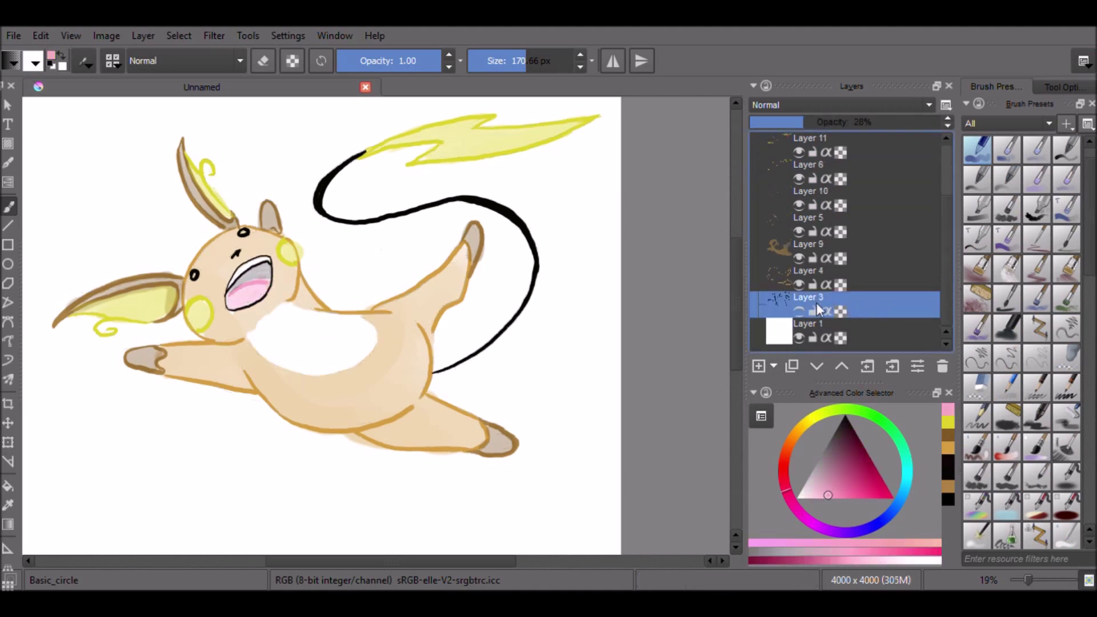
Sample the body's light orange and fill the body, head and limbs on a new layer above Layer 3 with Fill_circle at 137.08 px.
left_click(234, 375, "ctrl")
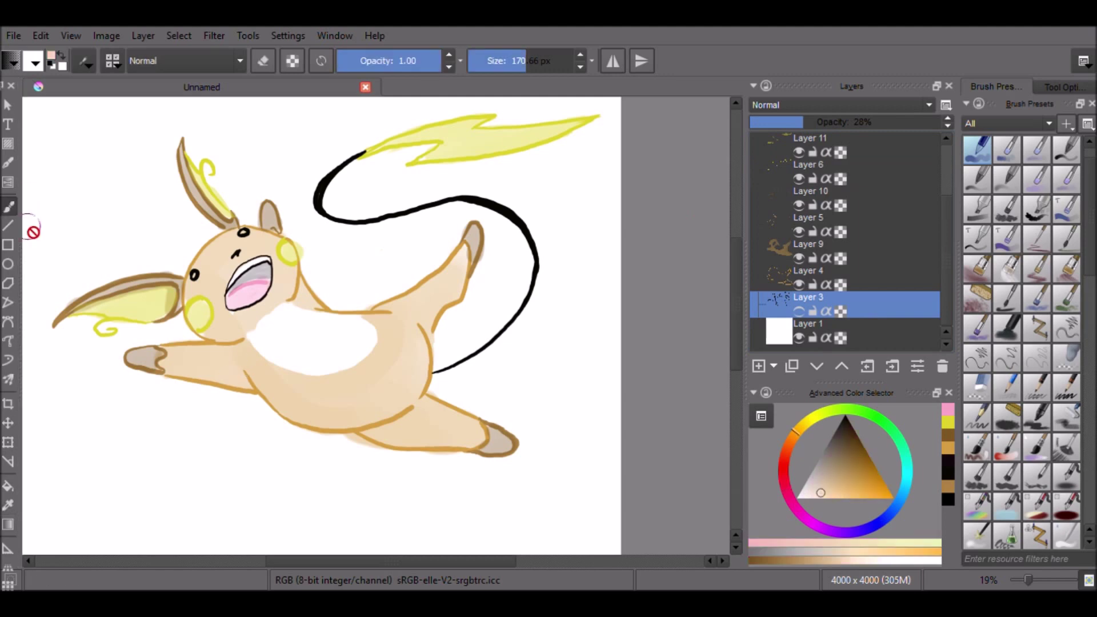
key("Insert")
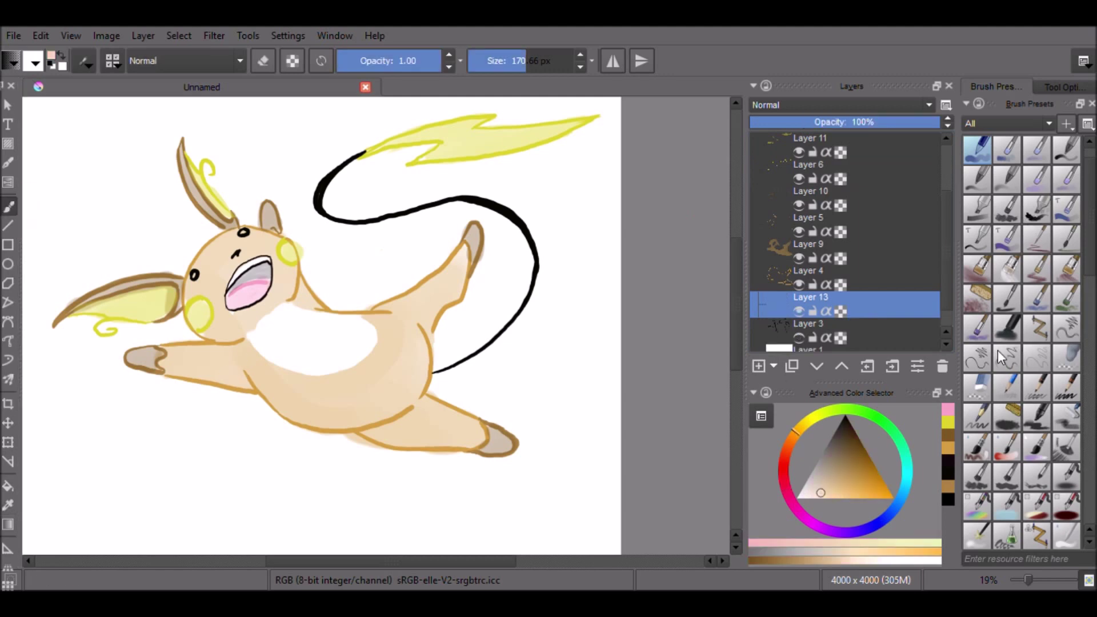
scroll(1087, 421, "down", 10)
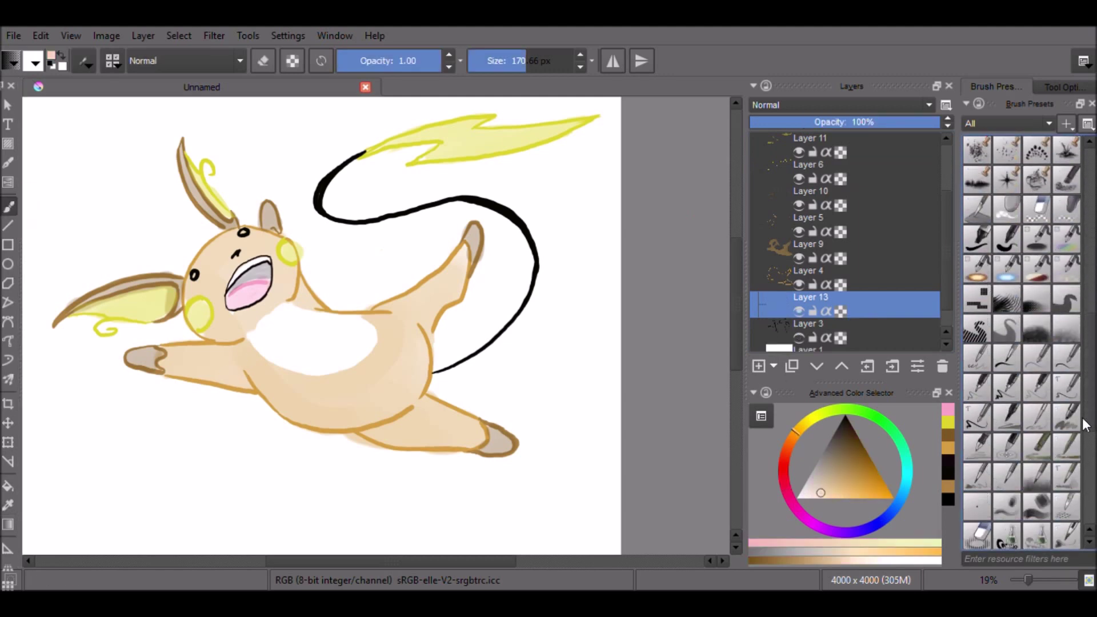
scroll(1087, 422, "up", 1)
left_click(1007, 267)
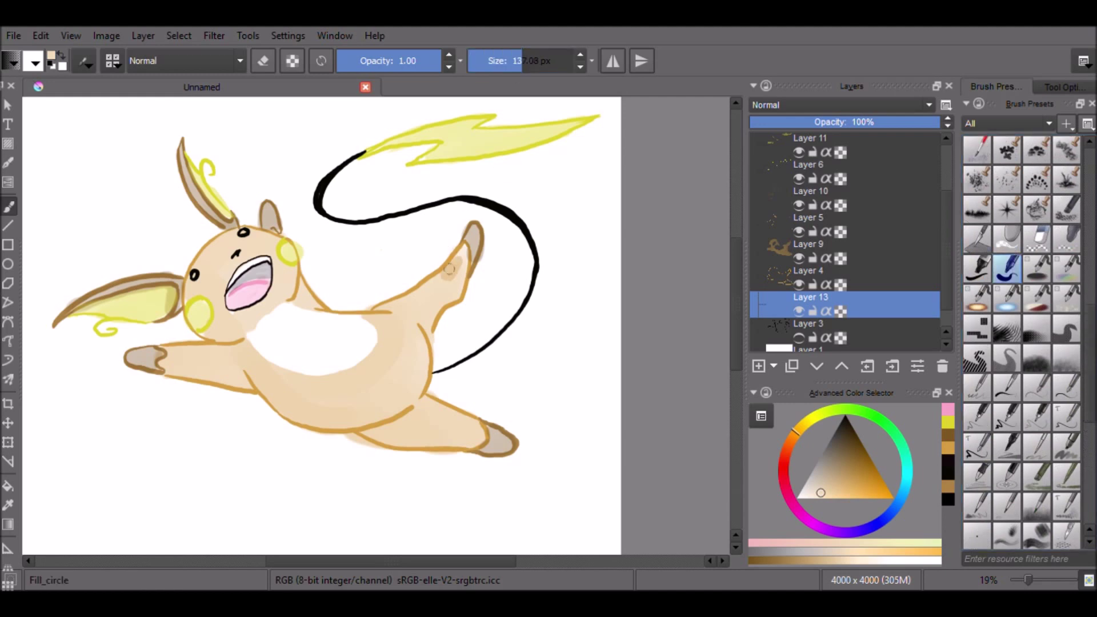
mouse_move(455, 290)
left_mouse_down()
mouse_move(427, 324)
mouse_move(410, 301)
mouse_move(373, 317)
mouse_move(378, 360)
mouse_move(401, 348)
mouse_move(418, 372)
mouse_move(380, 396)
mouse_move(388, 352)
mouse_move(343, 390)
mouse_move(240, 351)
mouse_move(264, 370)
mouse_move(337, 383)
mouse_move(263, 373)
mouse_move(302, 417)
mouse_move(383, 395)
mouse_move(347, 403)
left_mouse_up()
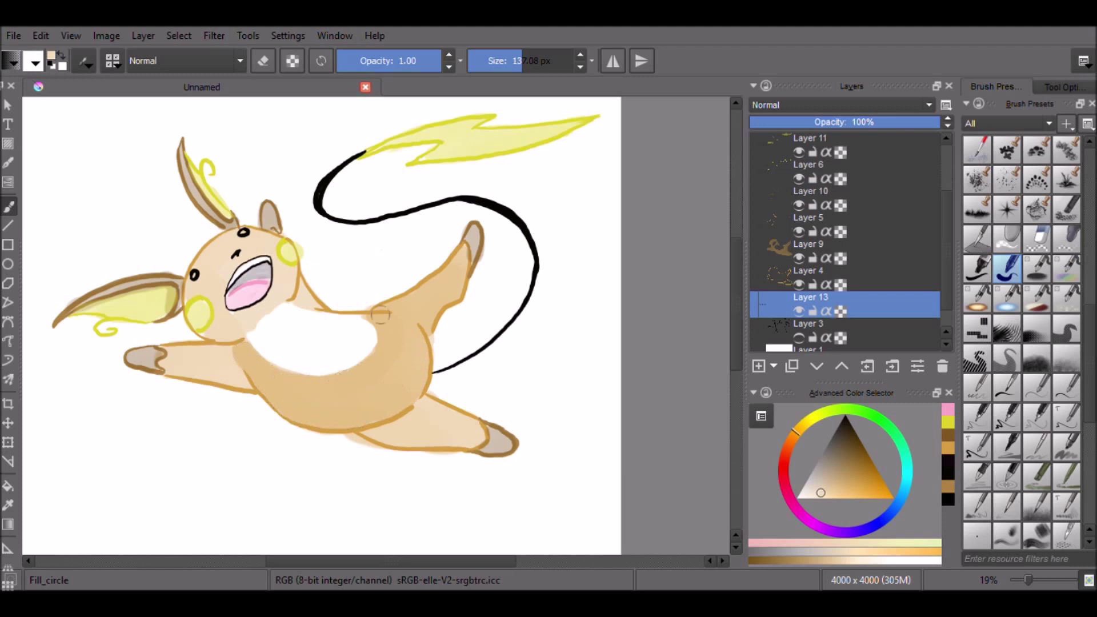
mouse_move(448, 423)
left_mouse_down()
mouse_move(376, 426)
mouse_move(461, 441)
mouse_move(474, 436)
mouse_move(428, 409)
mouse_move(451, 428)
left_mouse_up()
mouse_move(300, 283)
left_mouse_down()
mouse_move(261, 236)
mouse_move(235, 235)
mouse_move(194, 274)
mouse_move(189, 300)
mouse_move(204, 335)
mouse_move(228, 333)
mouse_move(288, 295)
mouse_move(222, 318)
mouse_move(204, 286)
mouse_move(266, 316)
mouse_move(255, 320)
mouse_move(290, 281)
left_mouse_up()
mouse_move(172, 354)
left_mouse_down()
mouse_move(220, 359)
mouse_move(179, 365)
mouse_move(254, 380)
mouse_move(267, 348)
left_mouse_up()
Erase the orange overspill around the front arm, belly patch and hind leg on Layers 13 and 9.
left_click(1007, 239)
mouse_move(165, 386)
left_mouse_down()
mouse_move(200, 388)
mouse_move(178, 369)
left_mouse_up()
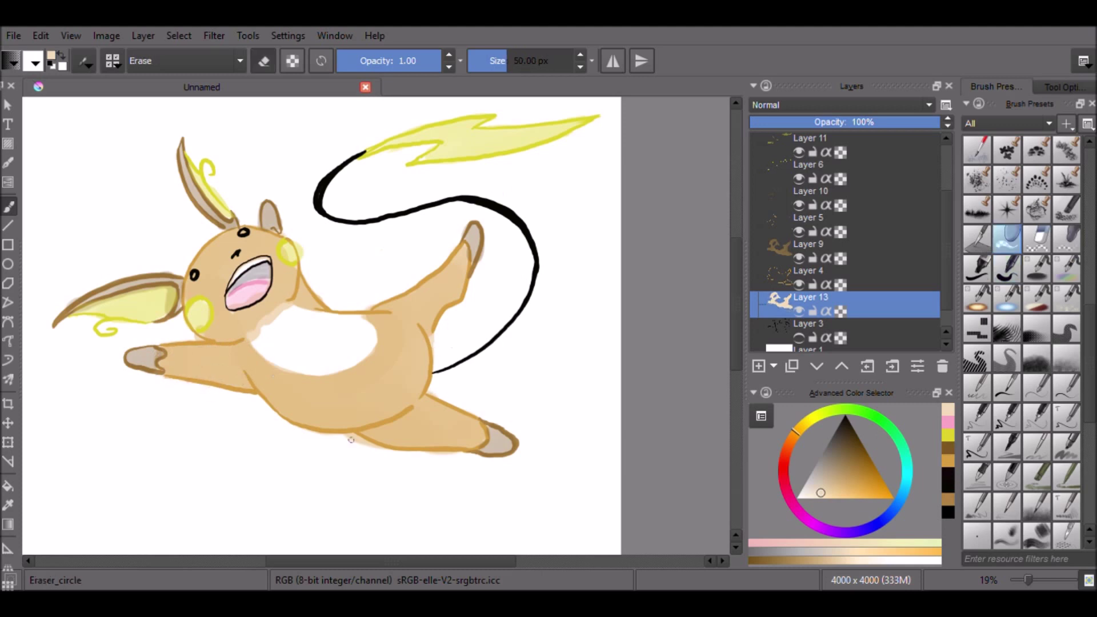
key("/")
key("/")
left_click(801, 259)
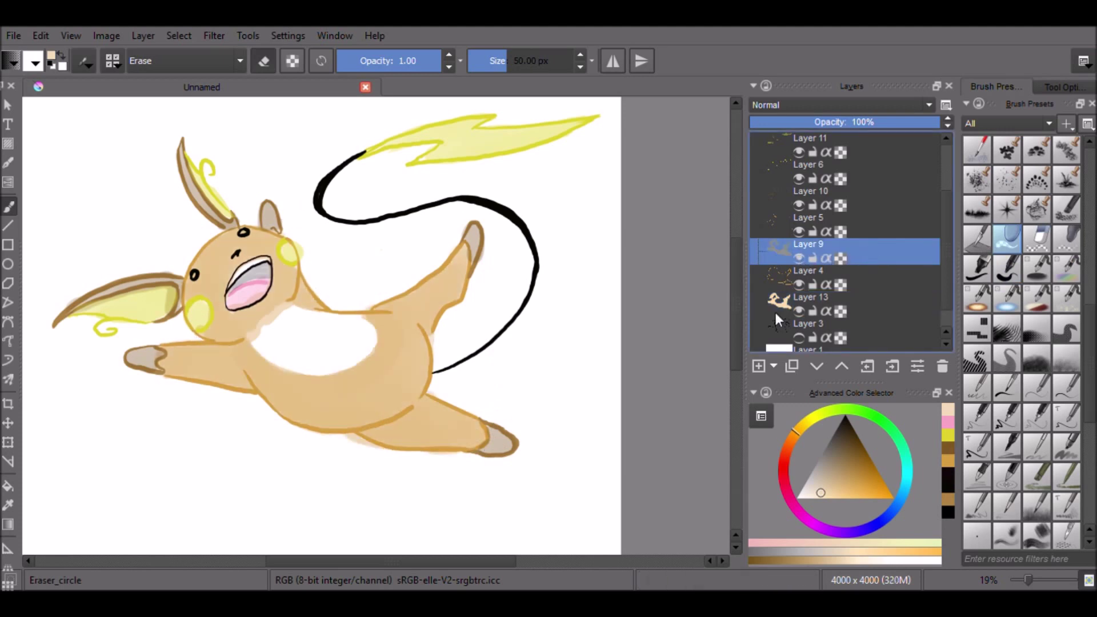
left_click(890, 299)
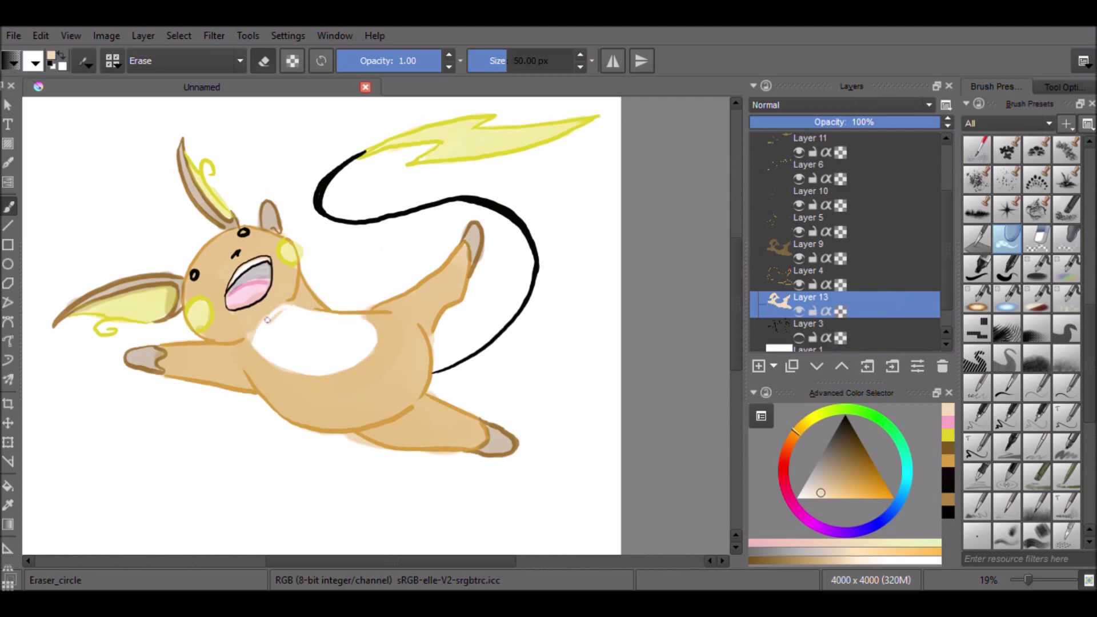
left_click_drag(287, 307, 255, 346)
left_click(869, 250)
left_click_drag(348, 437, 379, 448)
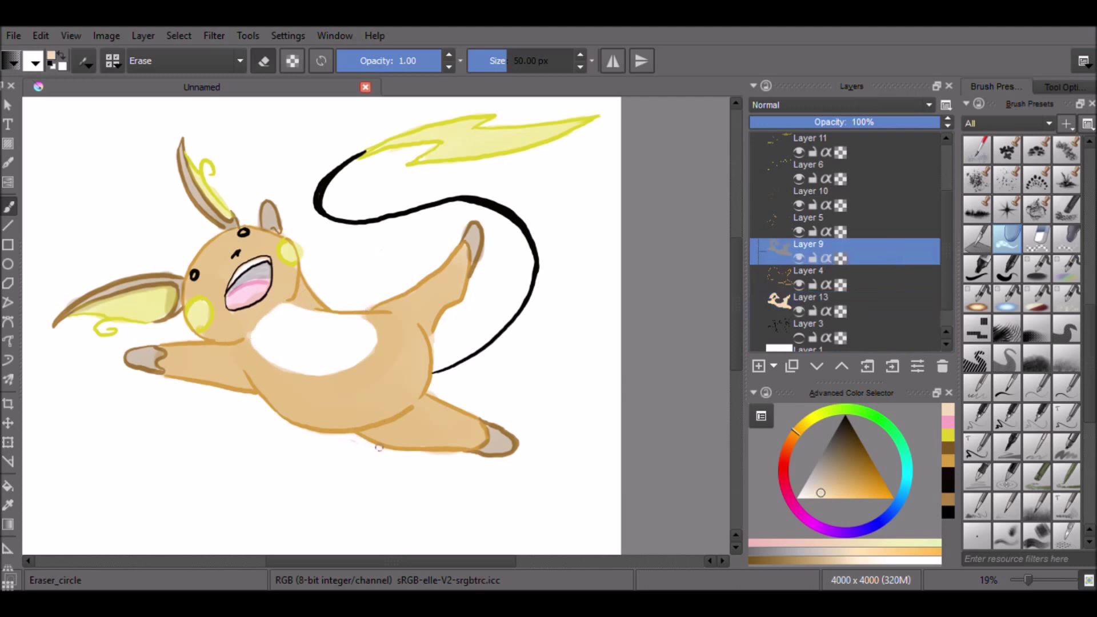
Sample the ear's grey-brown and paint the ears and feet on a new layer above Layer 9 with Fill_circle at 79.33 px.
left_click(1007, 269)
left_click(8, 505)
left_click(166, 300)
left_click(8, 207)
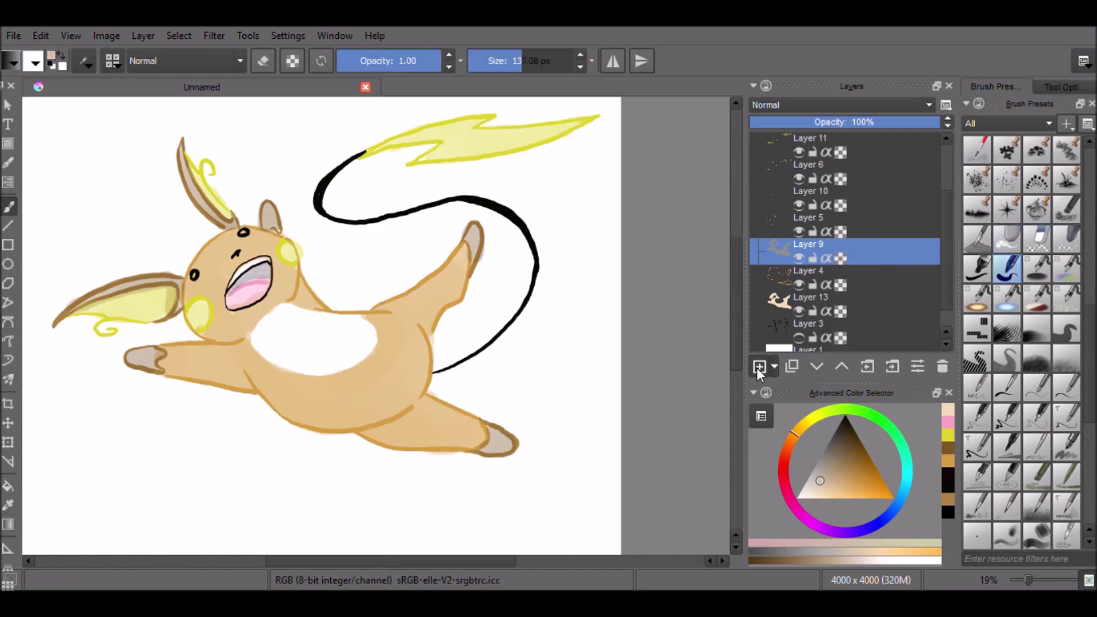
left_click(759, 366)
key("bracketleft")
key("bracketleft")
key("bracketleft")
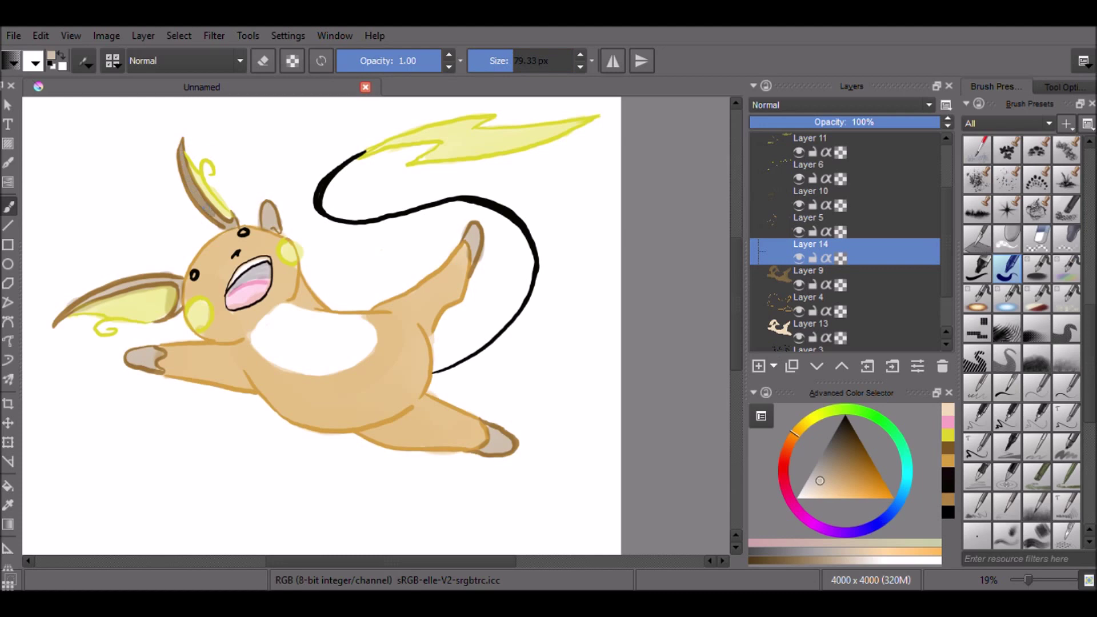
left_click_drag(232, 222, 276, 219)
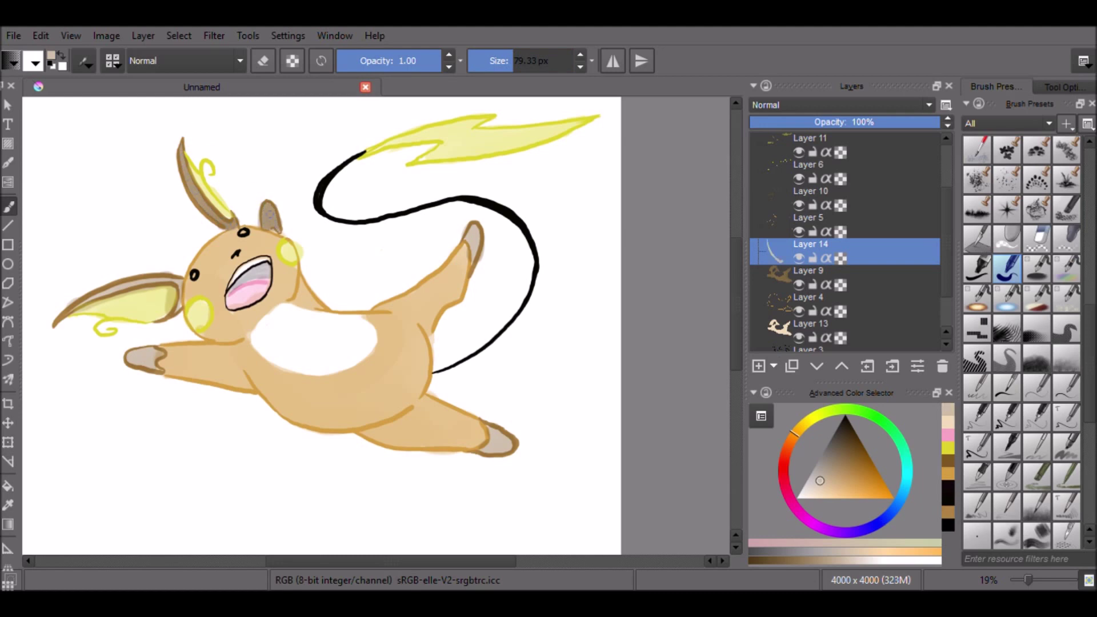
left_click_drag(63, 309, 165, 280)
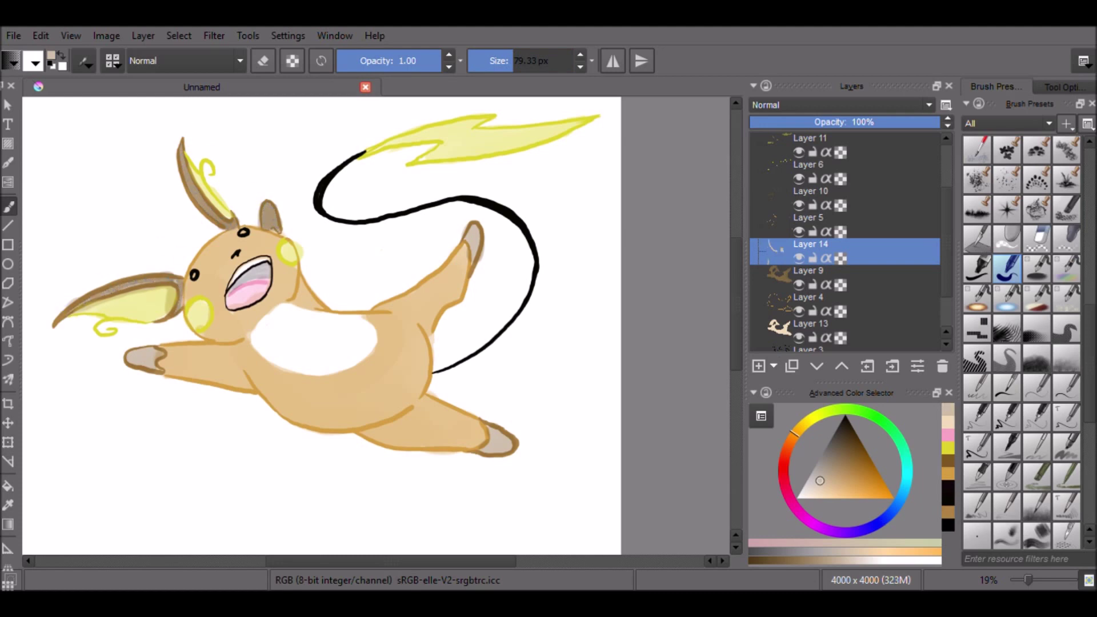
left_click_drag(475, 221, 470, 240)
mouse_move(485, 431)
left_mouse_down()
mouse_move(495, 447)
mouse_move(502, 438)
left_mouse_up()
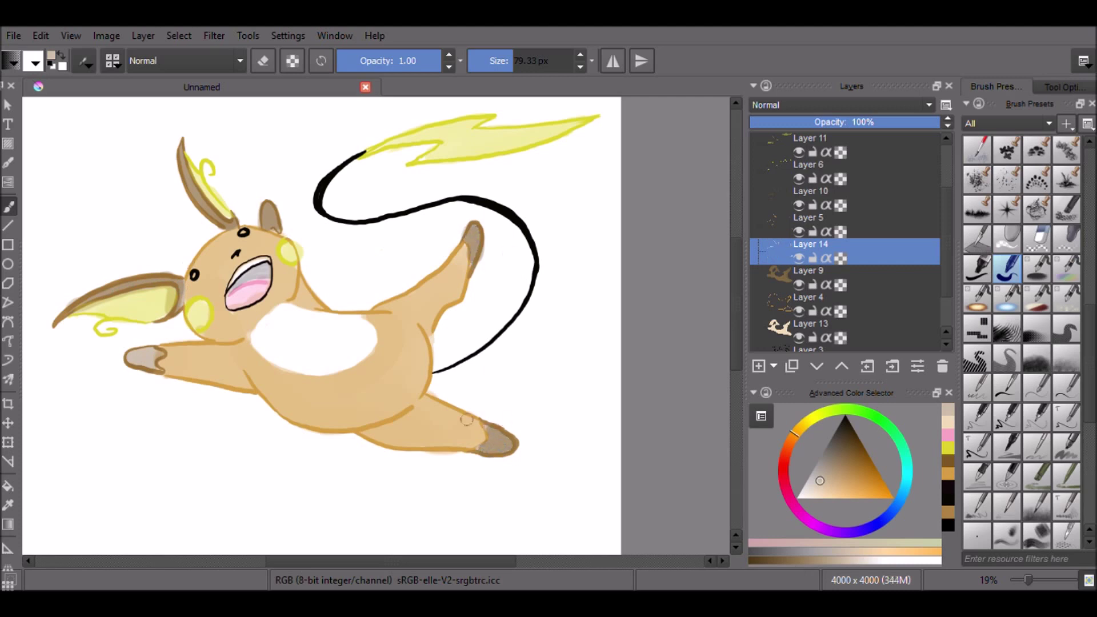
Sample the ear's pale yellow and paint the inner ears, cheeks and lightning-bolt tail on Layer 14, using 30.51 px for the bolt.
left_click(8, 506)
left_click(148, 295)
left_click(9, 207)
mouse_move(162, 290)
left_mouse_down()
mouse_move(78, 313)
mouse_move(166, 308)
mouse_move(151, 292)
mouse_move(153, 306)
left_mouse_up()
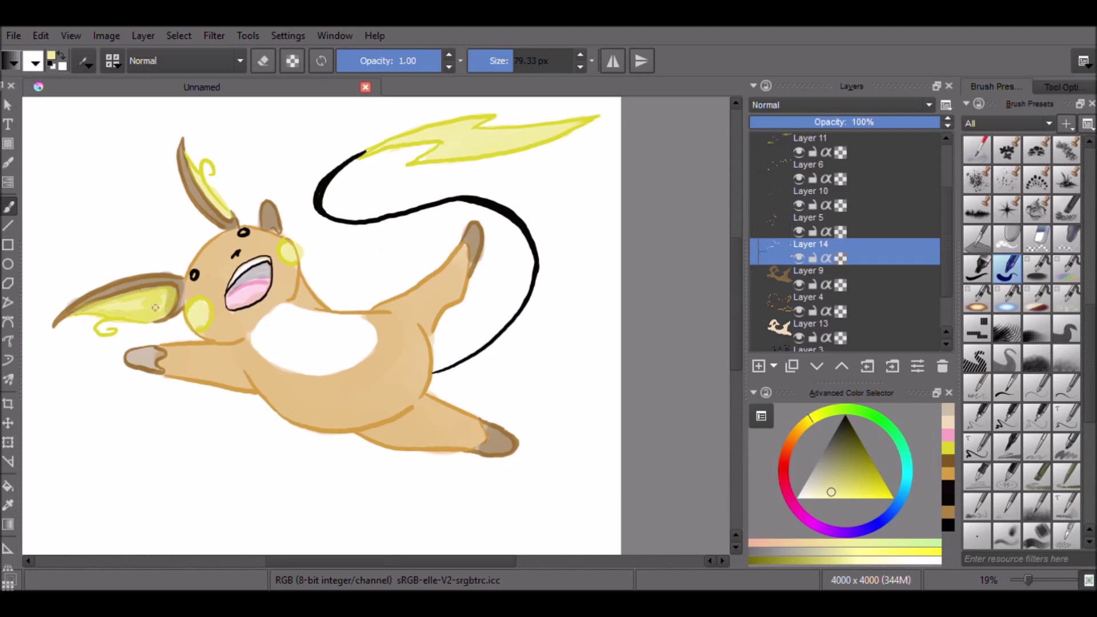
left_click_drag(188, 154, 228, 214)
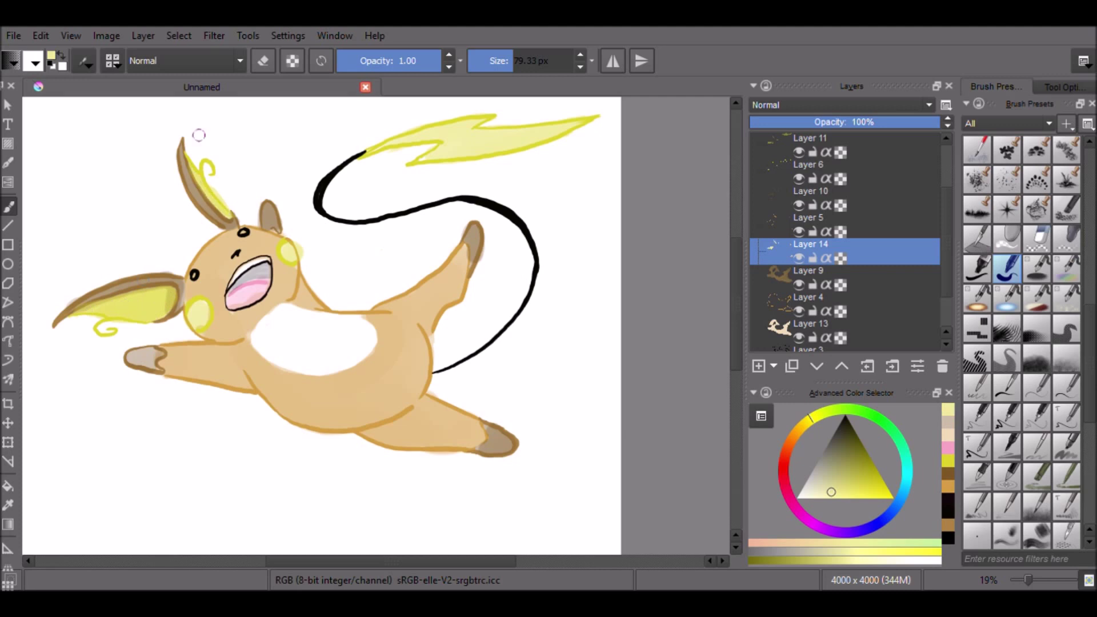
left_click_drag(287, 245, 293, 256)
mouse_move(198, 312)
left_mouse_down()
mouse_move(200, 325)
mouse_move(199, 313)
left_mouse_up()
left_click(501, 61)
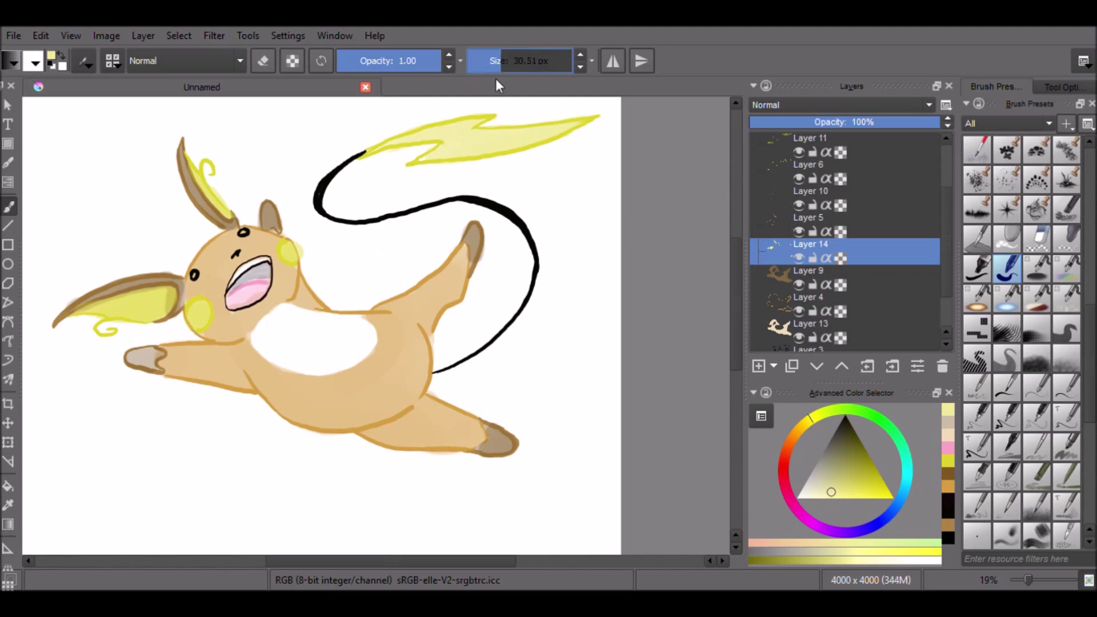
mouse_move(438, 131)
left_mouse_down()
mouse_move(456, 132)
mouse_move(457, 156)
mouse_move(514, 147)
mouse_move(503, 136)
mouse_move(460, 144)
left_mouse_up()
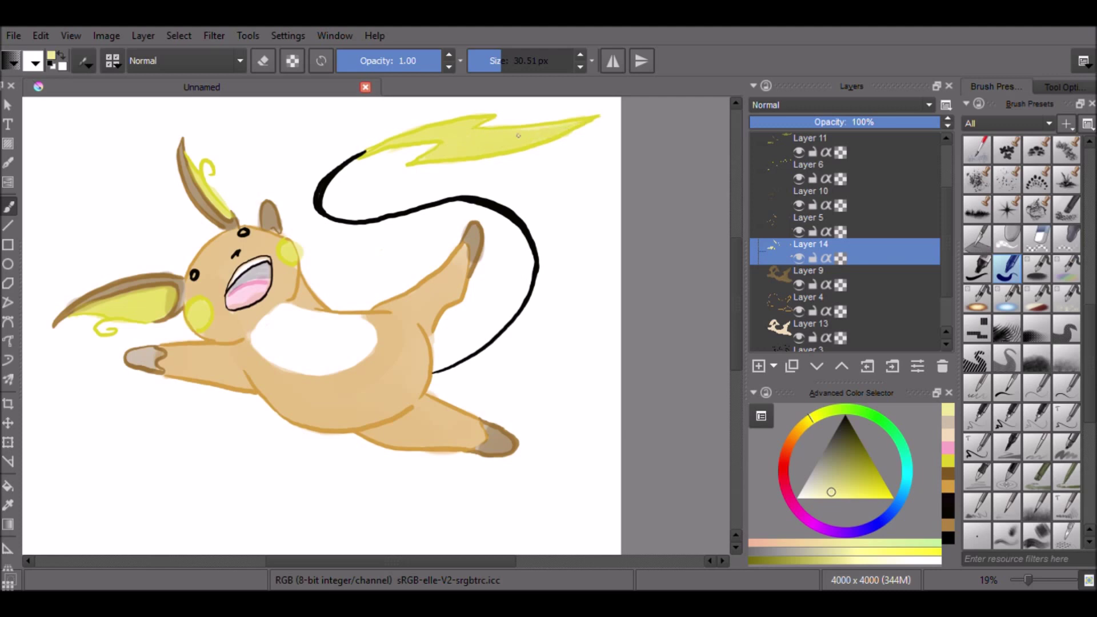
Erase the yellow overspill around the tail bolt, ears and cheeks on Layers 11, 6 and 14 with Eraser_circle at 50 px.
left_click(893, 140)
key("e")
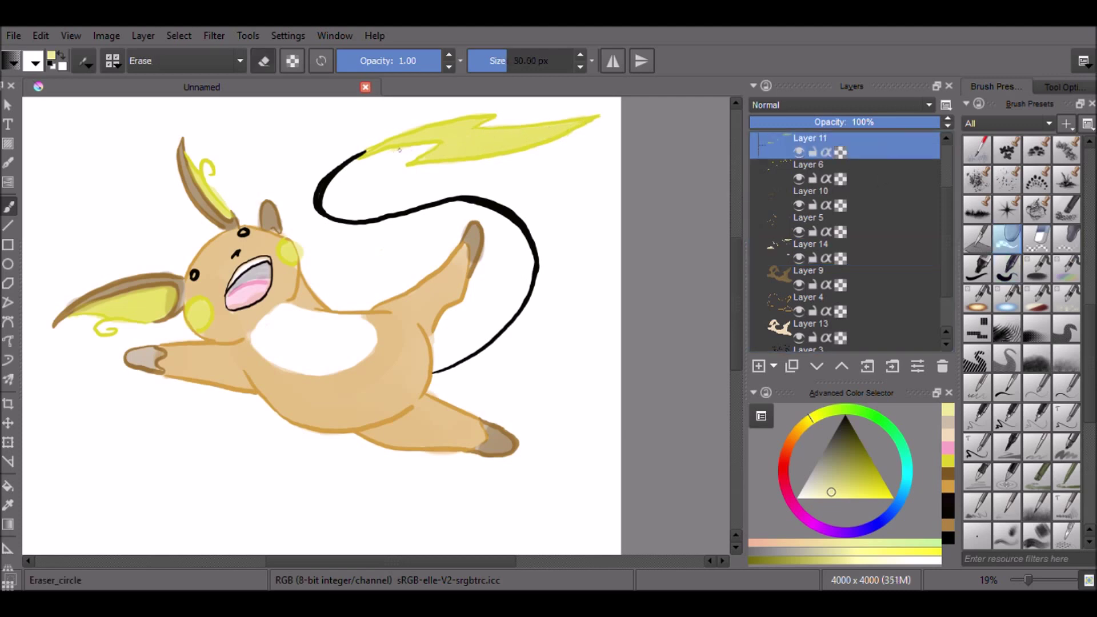
left_click(913, 171)
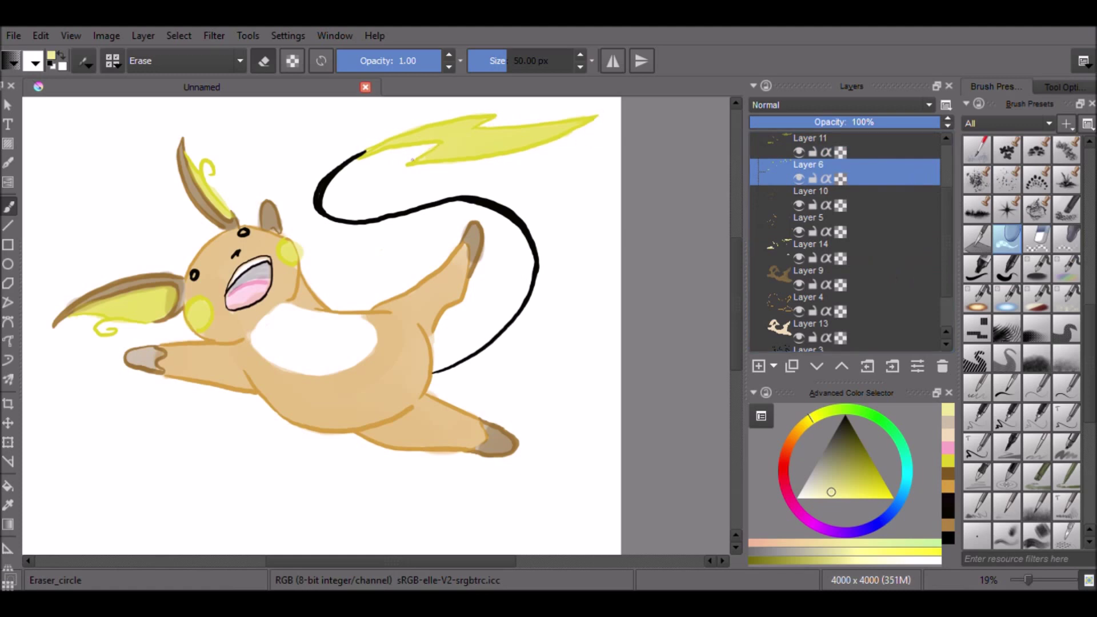
left_click(914, 242)
left_click(898, 141)
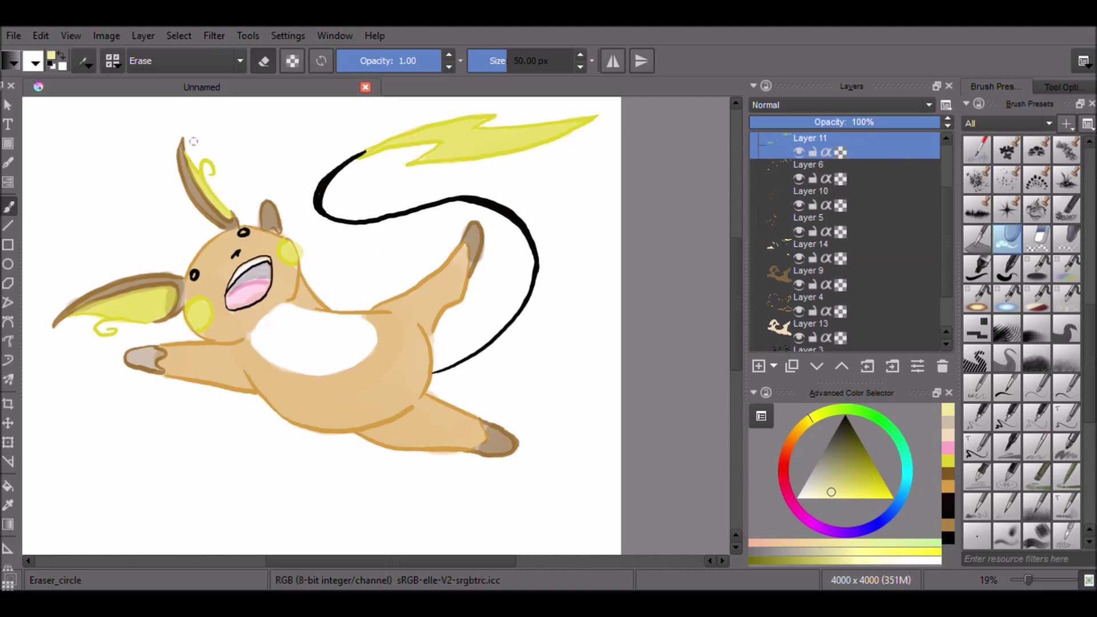
left_click(915, 245)
left_click(913, 170)
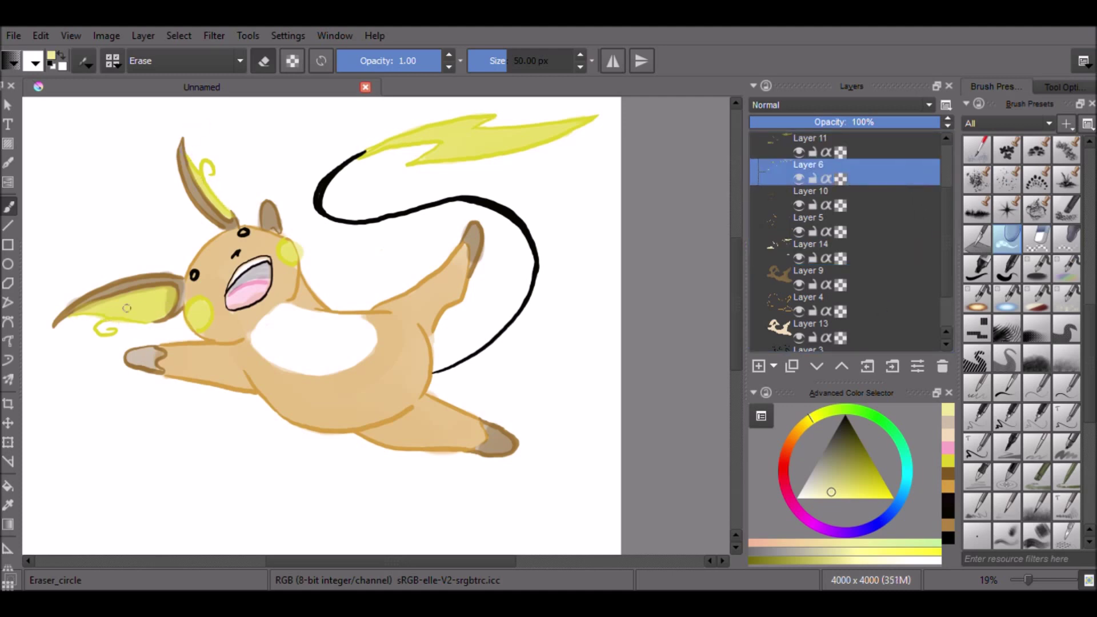
left_click(886, 245)
left_click(897, 140)
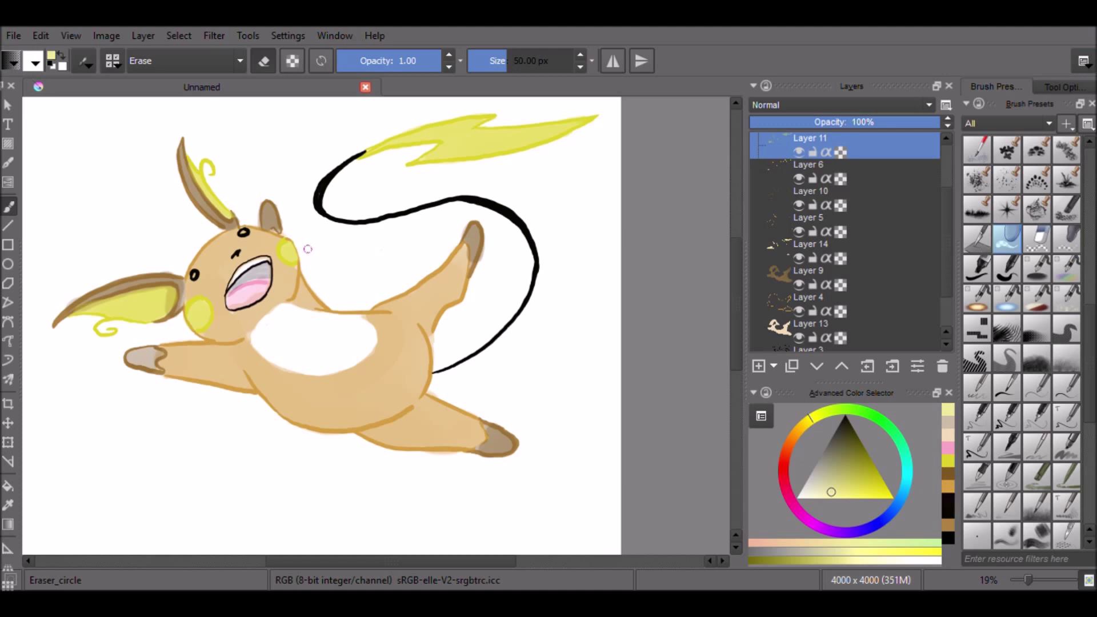
Set the opacity of Layer 7 to 95%.
left_click_drag(949, 209, 947, 165)
left_click(911, 141)
left_click_drag(899, 121, 931, 123)
Shade the neck, arm, belly and hind leg edges in orange with Basic_circle on a new layer above Layer 9, and choose a darker brown.
left_click_drag(948, 225, 949, 300)
left_click(913, 228)
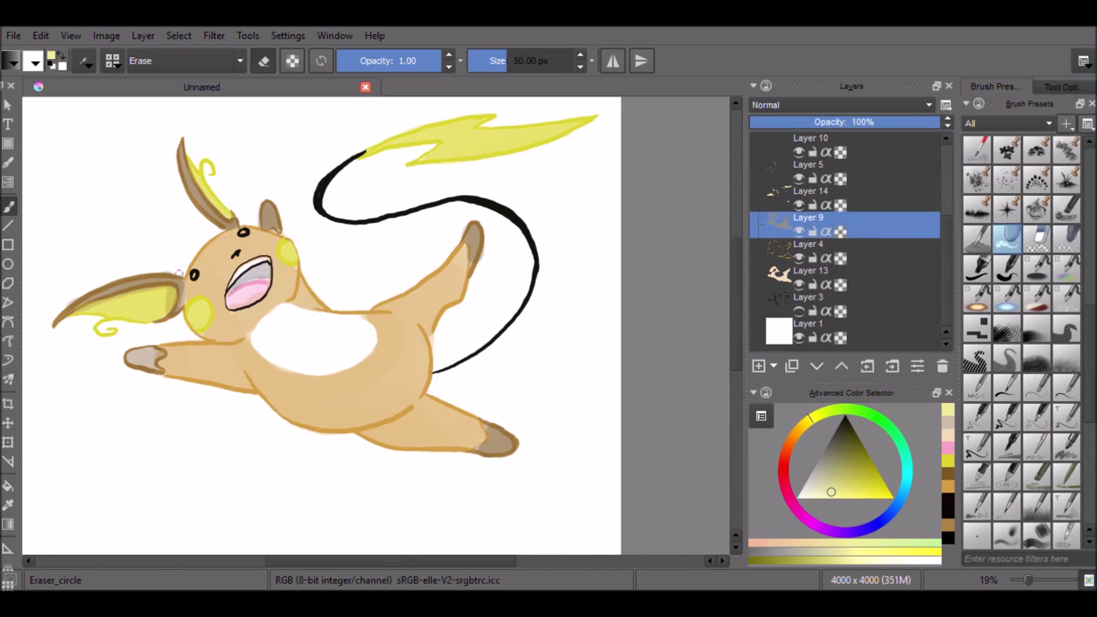
left_click(759, 366)
left_click(1007, 268)
left_click(948, 486)
left_click(517, 53)
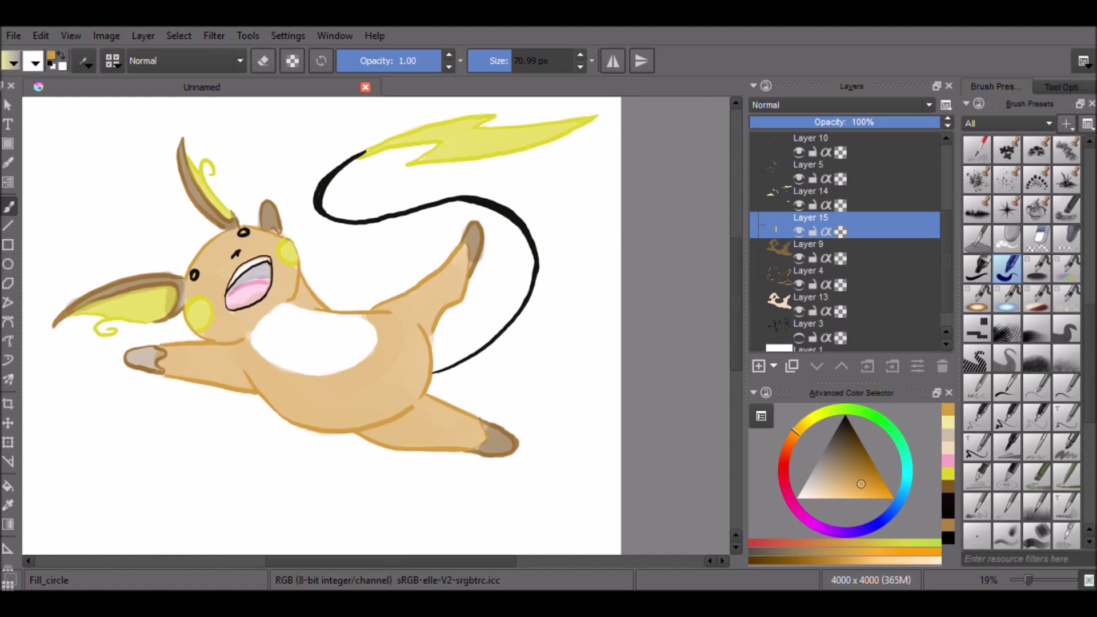
scroll(1075, 228, "up", 6)
left_click(977, 180)
left_click(519, 64)
mouse_move(167, 374)
left_mouse_down()
mouse_move(250, 387)
mouse_move(389, 443)
mouse_move(471, 445)
left_mouse_up()
left_click_drag(402, 421, 382, 430)
left_click_drag(301, 293, 316, 303)
left_click(507, 64)
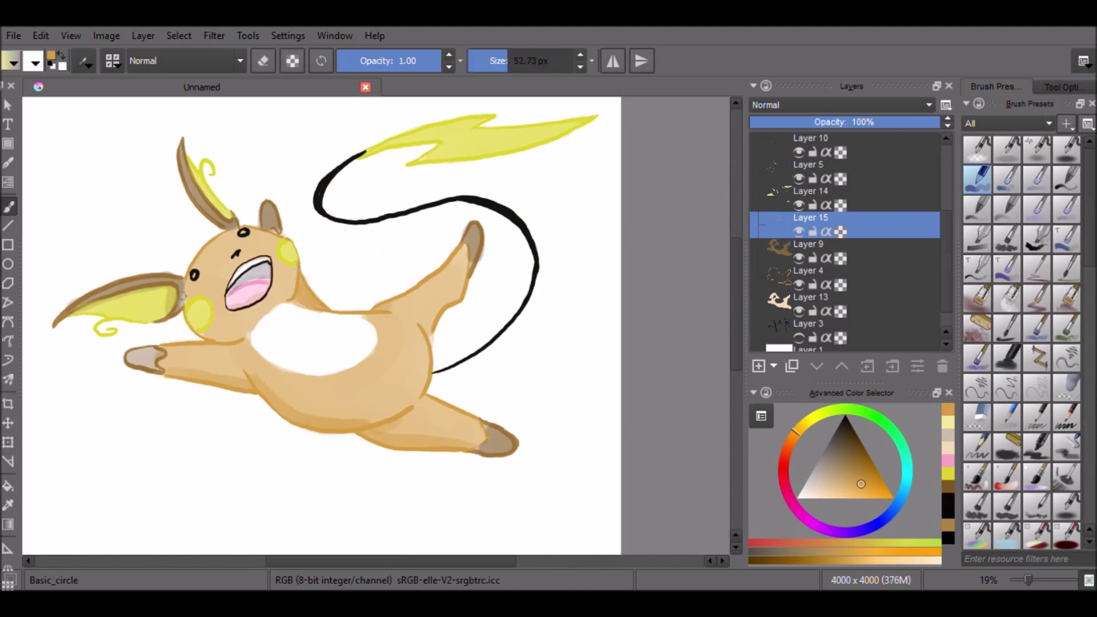
left_click(856, 453)
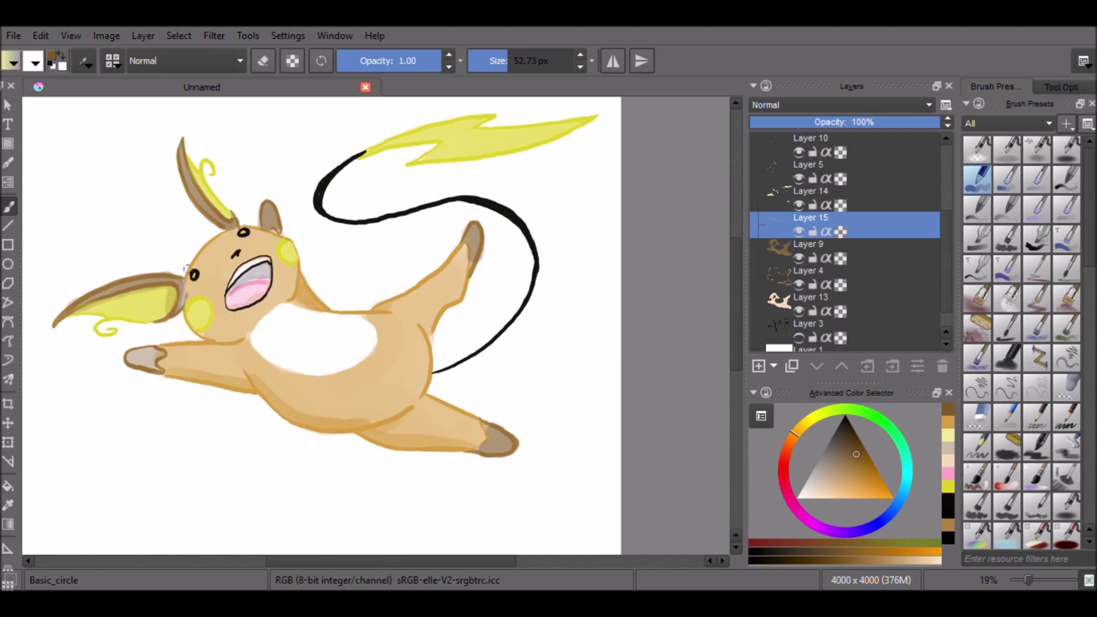
Move Layer 13 with the pale body fill to the top of the layer stack.
scroll(944, 198, "down", 1)
left_click(885, 279)
left_click(842, 366)
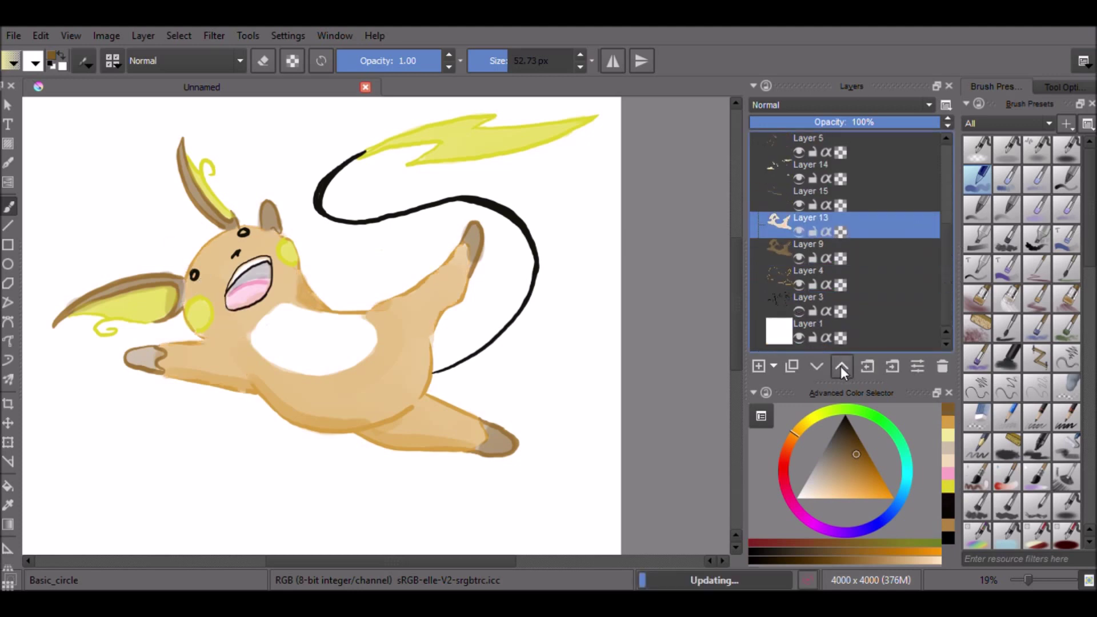
triple_click(842, 366)
double_click(843, 366)
double_click(842, 366)
double_click(842, 368)
left_click(843, 369)
Move Layer 9 with the orange-brown body fill to the top of the layer stack.
left_click_drag(945, 234, 946, 312)
left_click(880, 252)
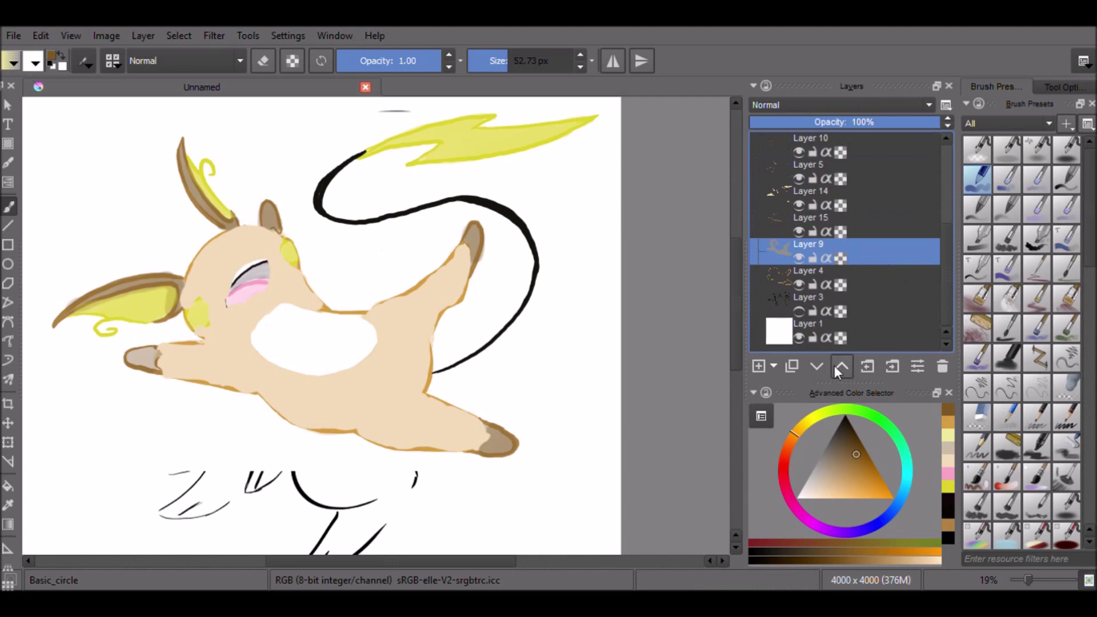
left_click(843, 367)
triple_click(845, 366)
triple_click(846, 367)
double_click(846, 366)
left_click(846, 365)
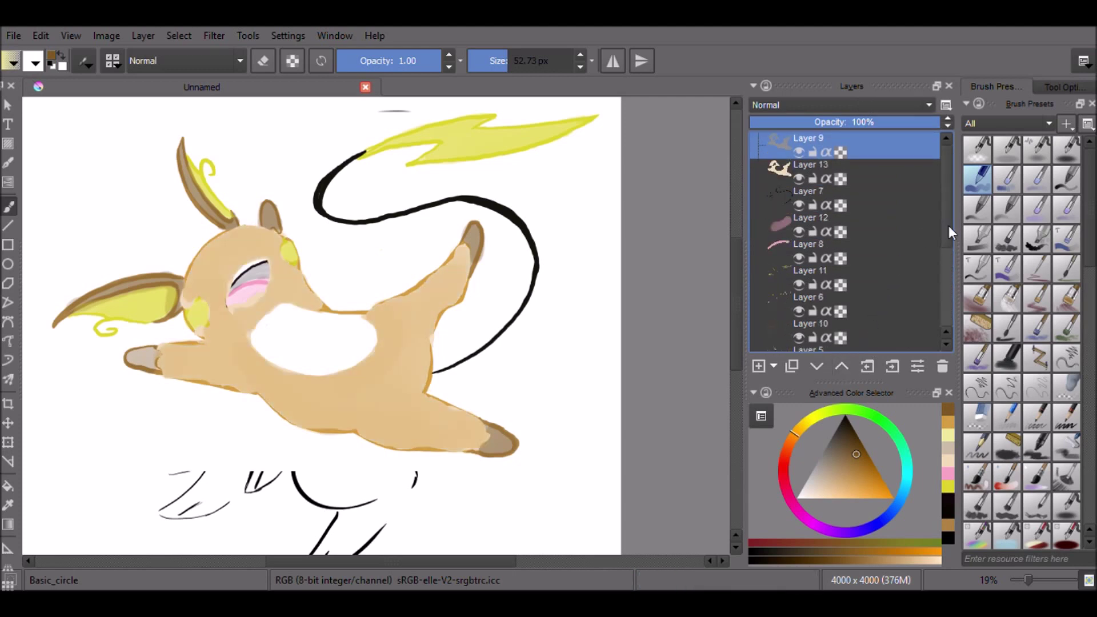
Move Layer 14 with the ear, foot and yellow fills to the top of the layer stack.
left_click_drag(947, 227, 947, 312)
left_click(888, 233)
triple_click(846, 365)
triple_click(846, 364)
double_click(848, 366)
left_click(848, 366)
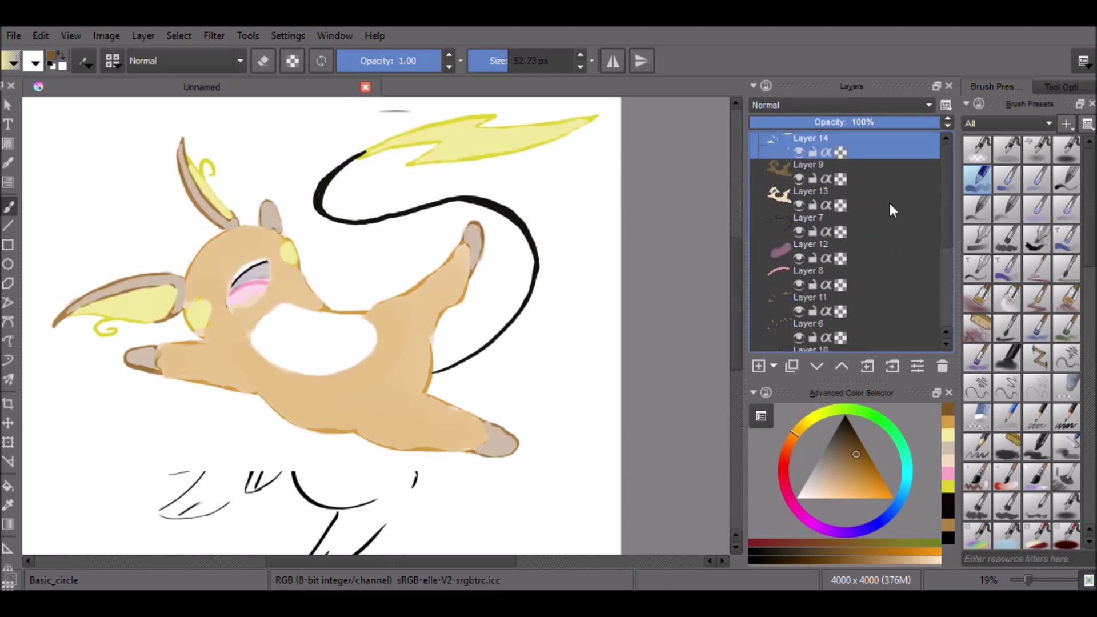
left_click(889, 176)
left_click(818, 367)
left_click(846, 367)
Check Layers 4, 15 and 5 by toggling their visibility, and move Layer 6 to the top of the layer stack.
left_click_drag(948, 225, 947, 308)
left_click(800, 284)
left_click(800, 284)
left_click(800, 257)
left_click(800, 256)
left_click(797, 231)
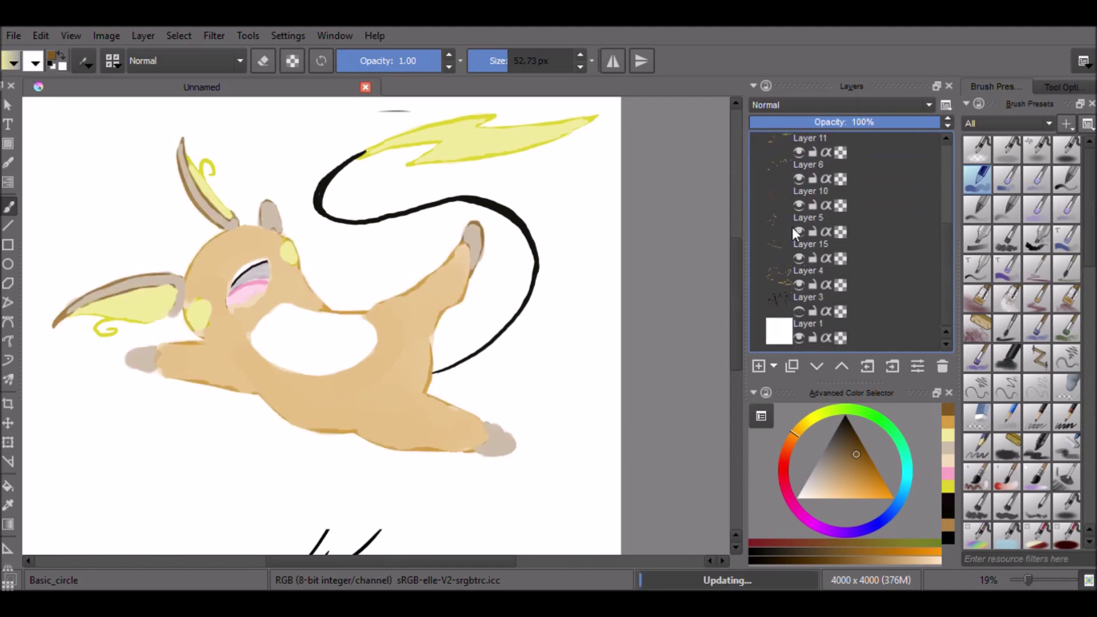
left_click(894, 174)
left_click(842, 366)
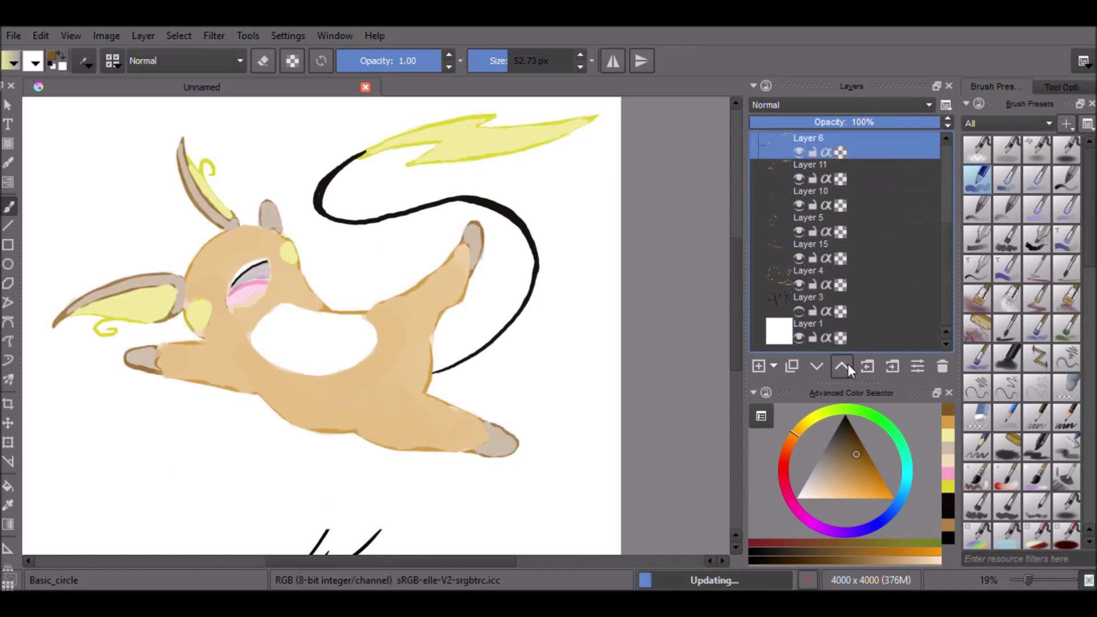
left_click(846, 366)
left_click(846, 366)
left_click(845, 366)
left_click(846, 366)
left_click(846, 366)
left_click(845, 363)
Move Layer 7 with the black face outlines above Layer 6 in the layer stack.
left_click(882, 254)
left_click(841, 366)
left_click(842, 366)
left_click(843, 366)
left_click(844, 364)
Move Layer 4 with the orange body outlines above Layer 7 in the layer stack.
left_click_drag(945, 234, 942, 322)
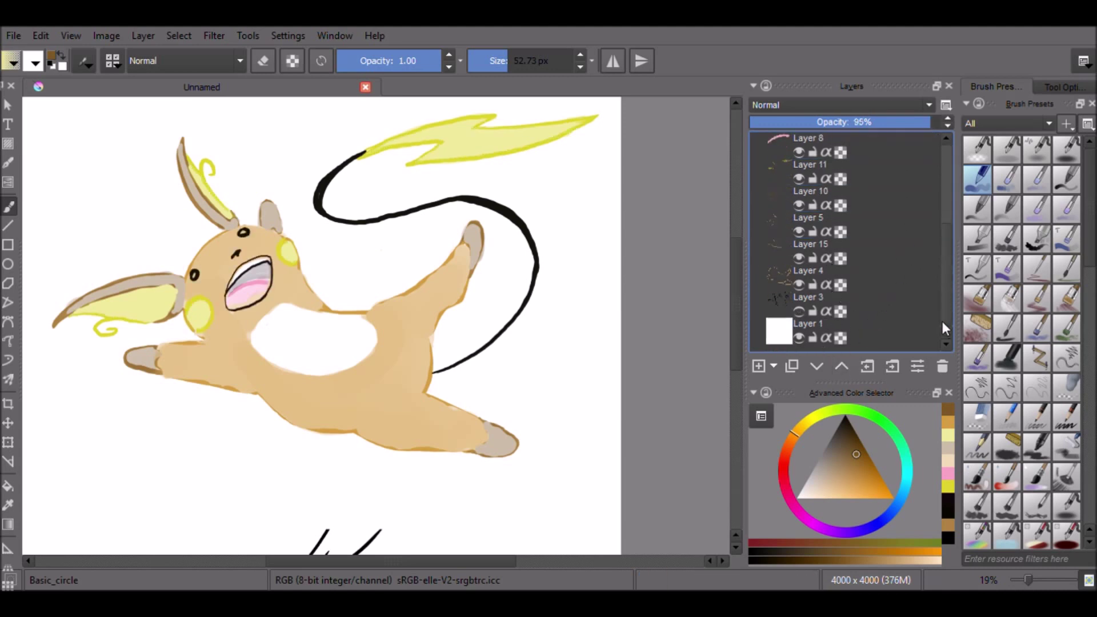
left_click(842, 366)
left_click(842, 366)
scroll(925, 227, "down", 1)
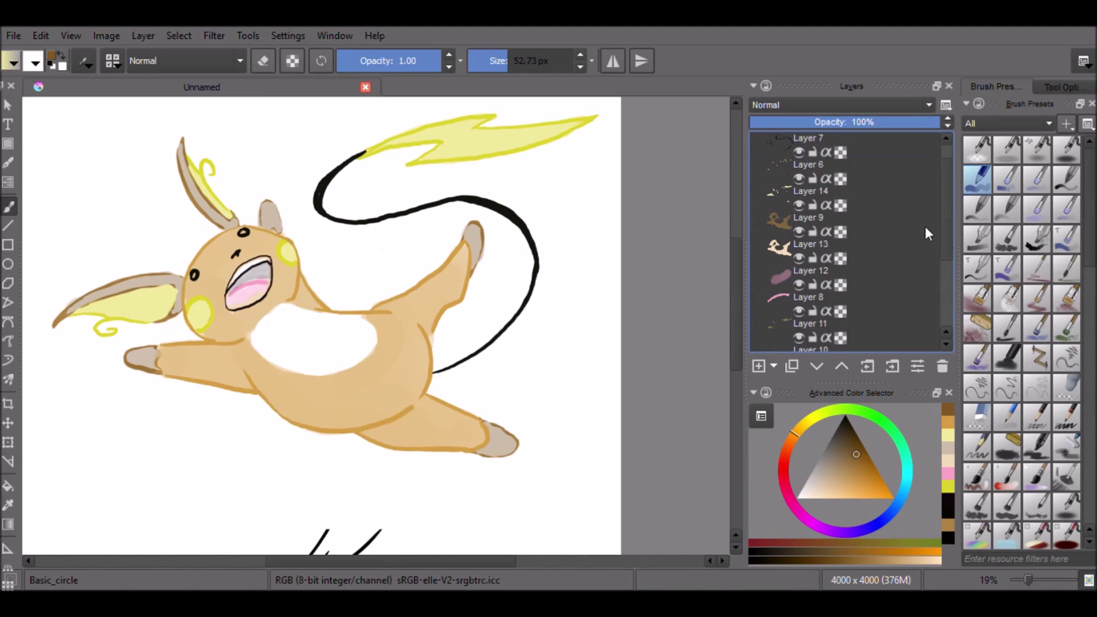
Erase stray body fill outside the outlines on Layers 9 and 13 with Eraser_circle at 50 px.
left_click(925, 227)
key("e")
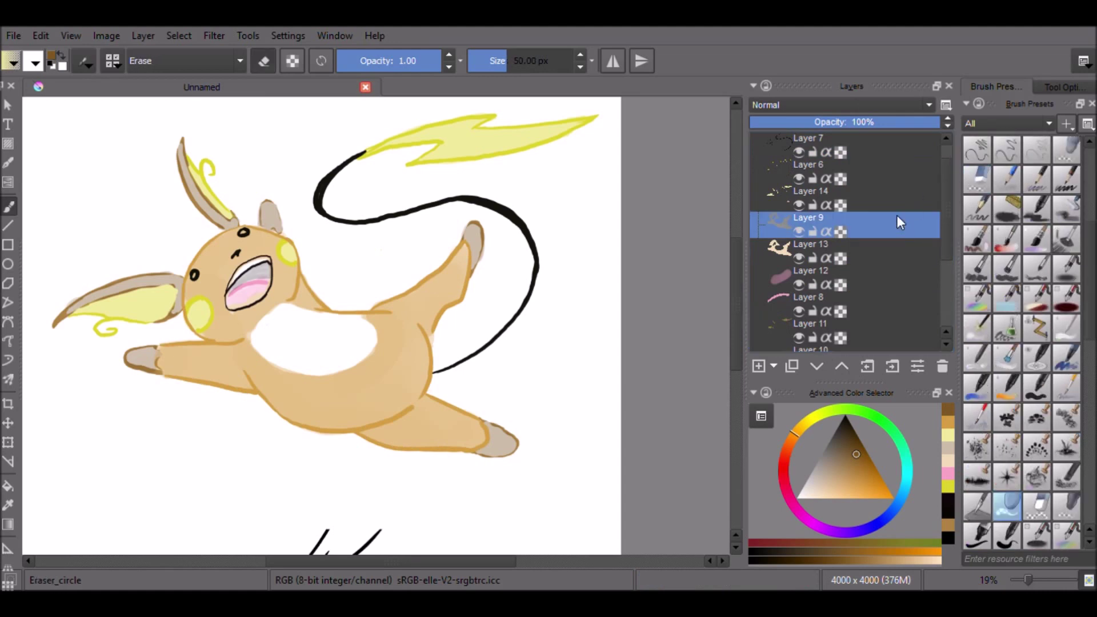
key("Page_Down")
Check Layers 5 and 10 by toggling their visibility, and move Layer 10 with the paw fill to the top of the layer stack.
left_click_drag(947, 223, 950, 261)
left_click(801, 310)
left_click(802, 310)
left_click(800, 284)
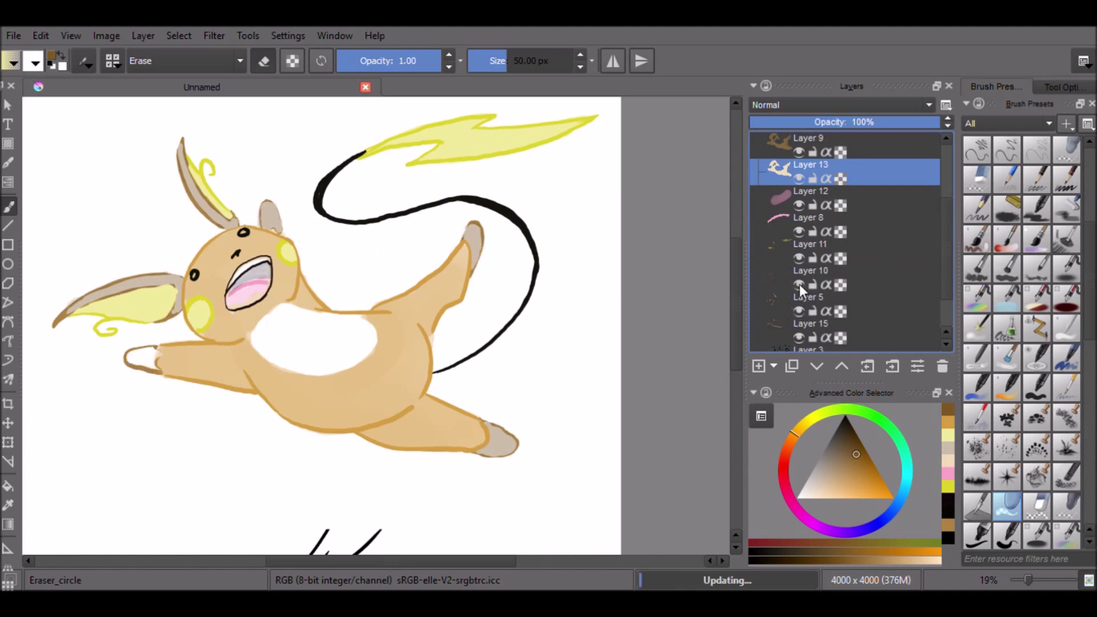
left_click(800, 283)
left_click(817, 273)
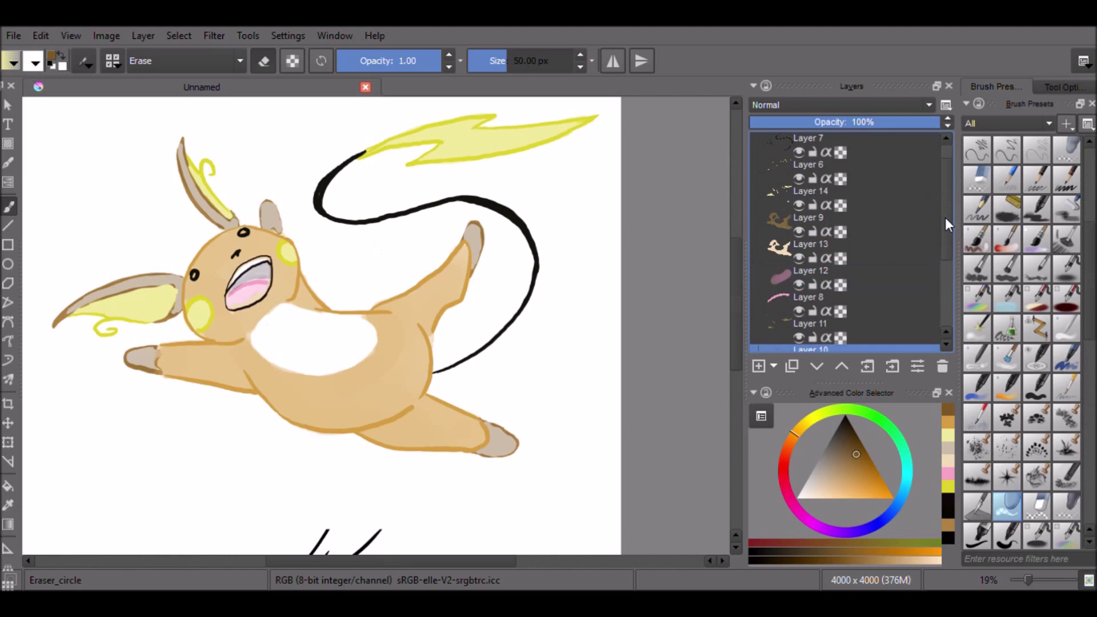
scroll(931, 245, "down", 1)
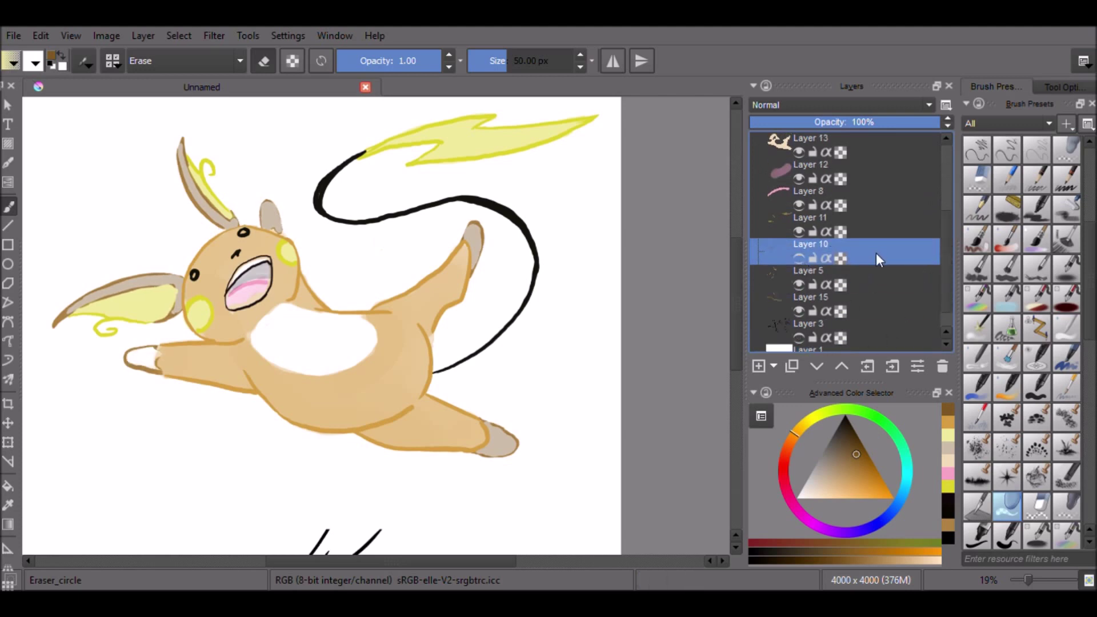
left_click(842, 366)
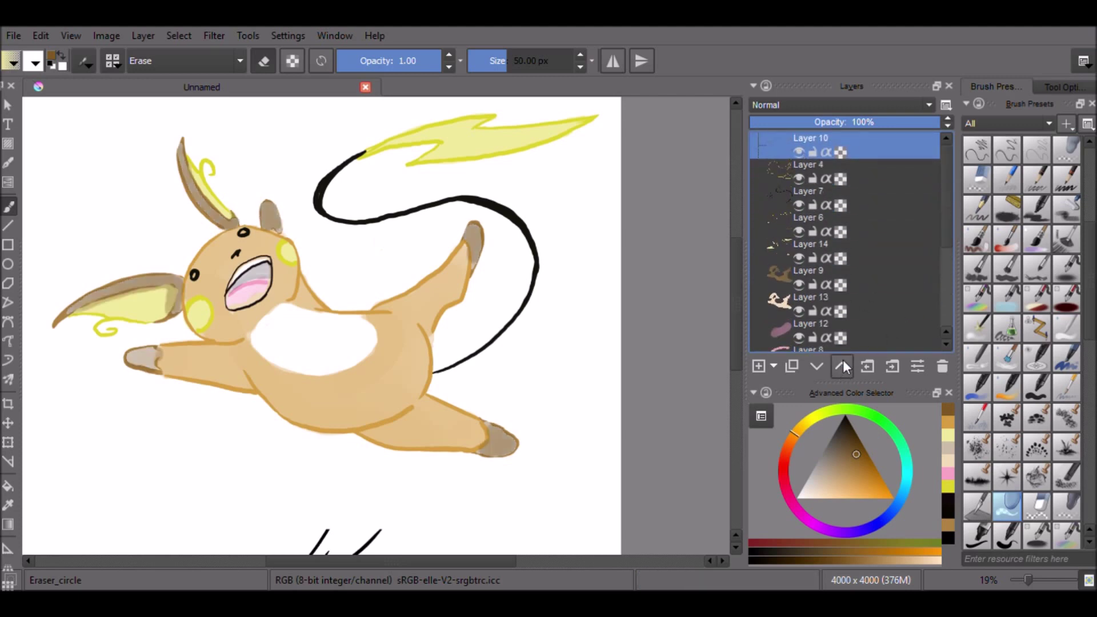
Erase stray shading near the front paw on Layer 15, and move Layer 5 with the brown outlines to the top of the layer stack.
scroll(944, 270, "down", 1)
left_click(814, 314)
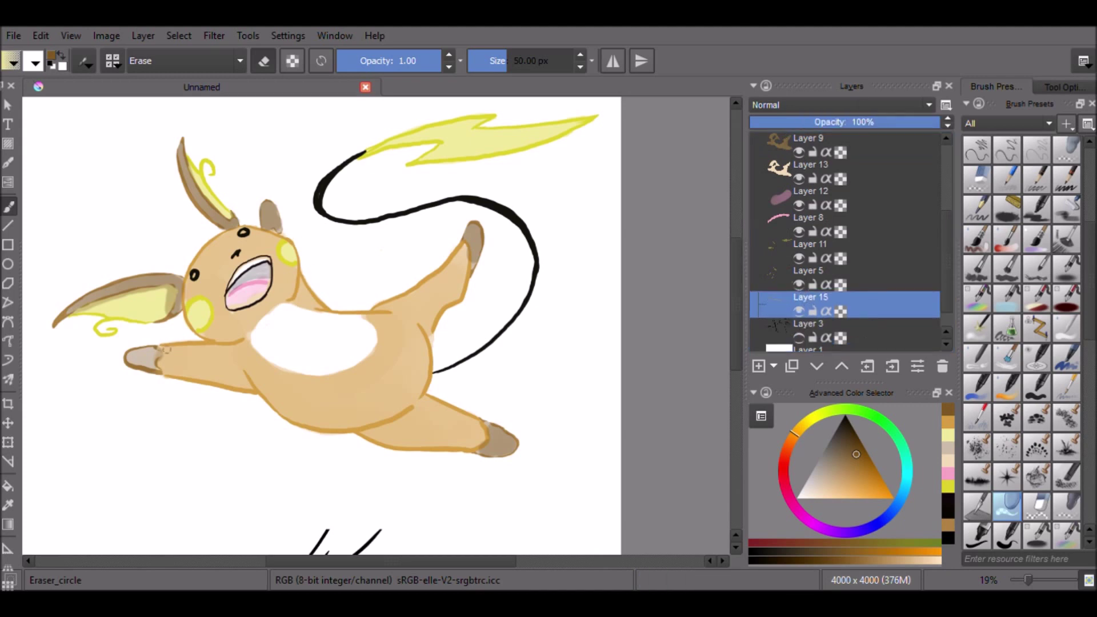
left_click(884, 280)
left_click(799, 285)
left_click(800, 285)
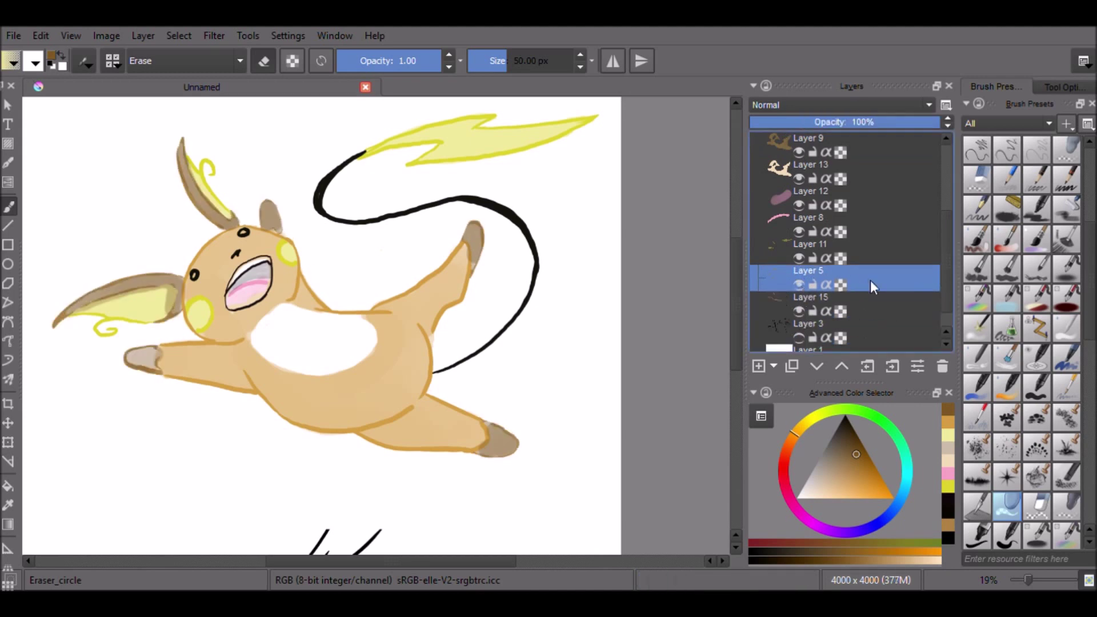
left_click(842, 366)
left_click(843, 366)
left_click(843, 366)
left_click(843, 366)
left_click(843, 366)
left_click(842, 366)
left_click(843, 366)
left_click(843, 366)
left_click(842, 366)
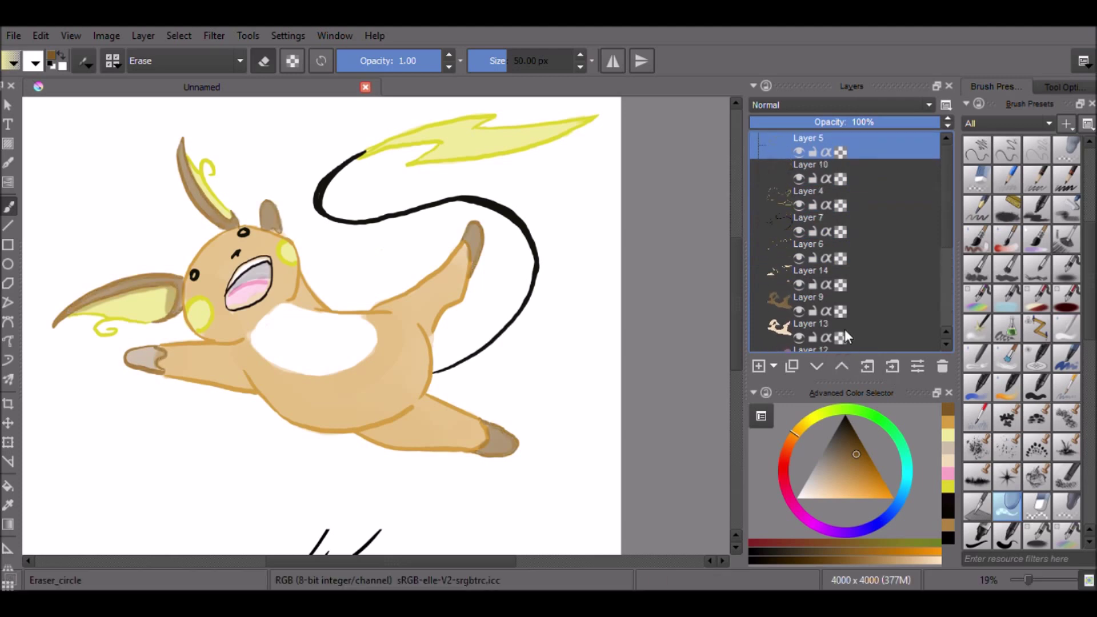
Paint white along the upper teeth inside the mouth on Layer 5 with Basic_circle at 24.15 px.
key("e")
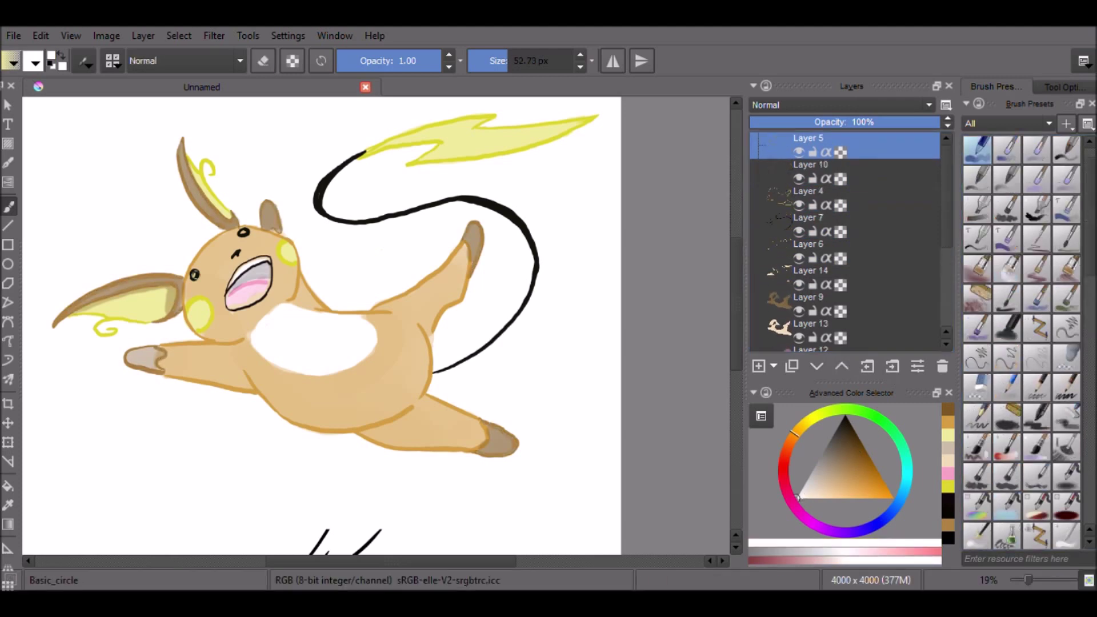
left_click_drag(231, 285, 268, 258)
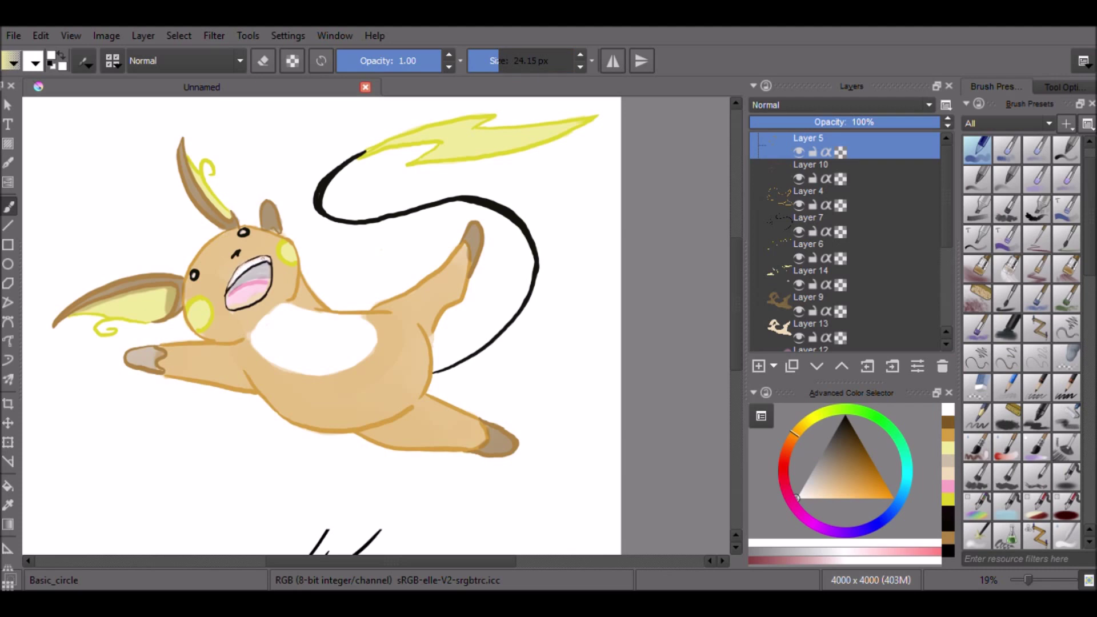
Add a layer above Layer 7 and trace the mouth's outer edge in the orange outline colour with Fill_circle at 12.87 px.
left_click(880, 224)
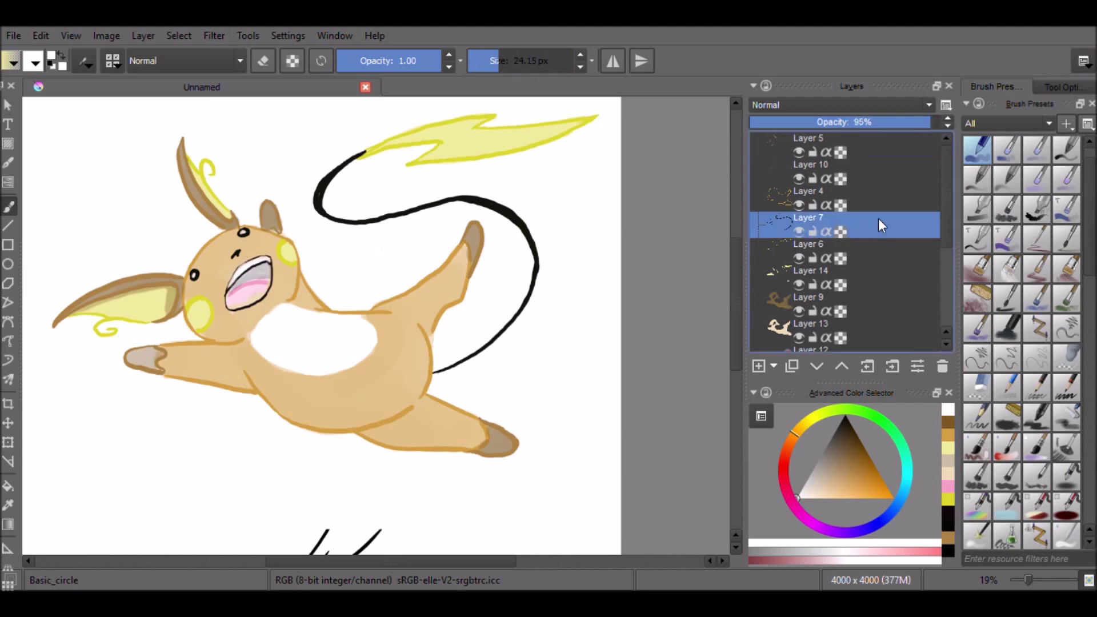
left_click(760, 364)
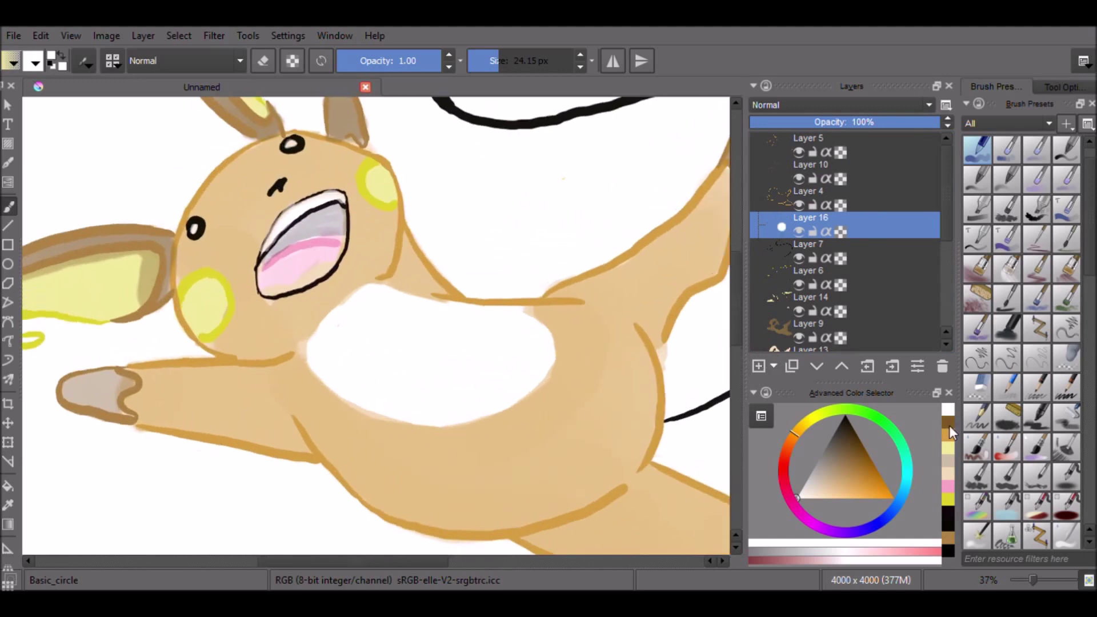
left_click(949, 426)
scroll(1074, 277, "down", 3)
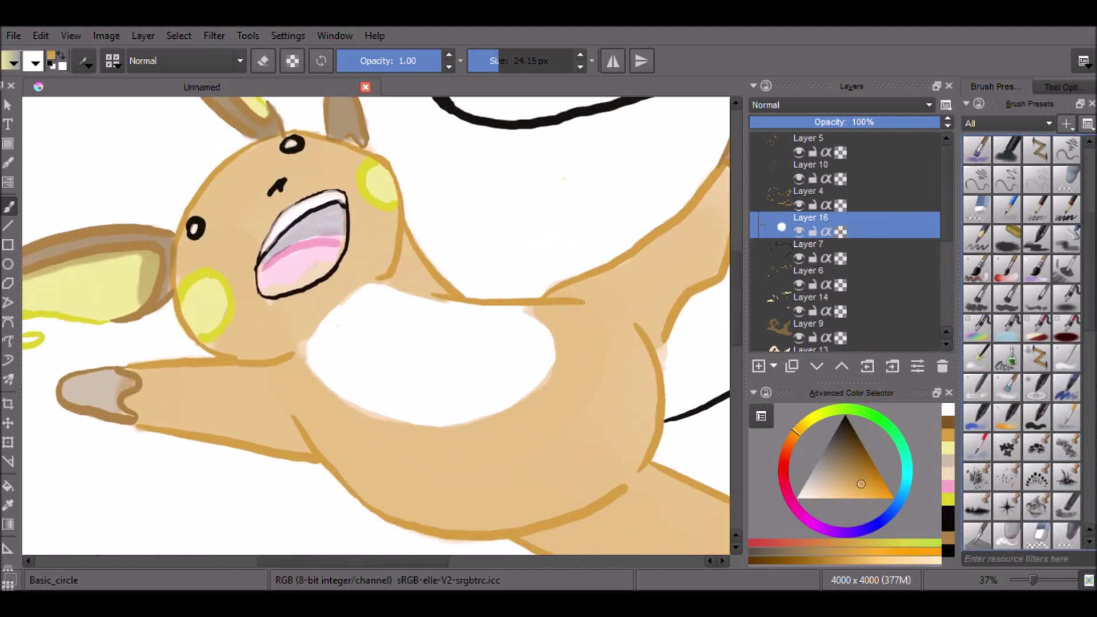
scroll(1023, 343, "down", 2)
left_click(1007, 446)
mouse_move(262, 279)
left_mouse_down()
mouse_move(278, 295)
mouse_move(334, 270)
mouse_move(346, 245)
left_mouse_up()
left_click_drag(258, 271, 265, 280)
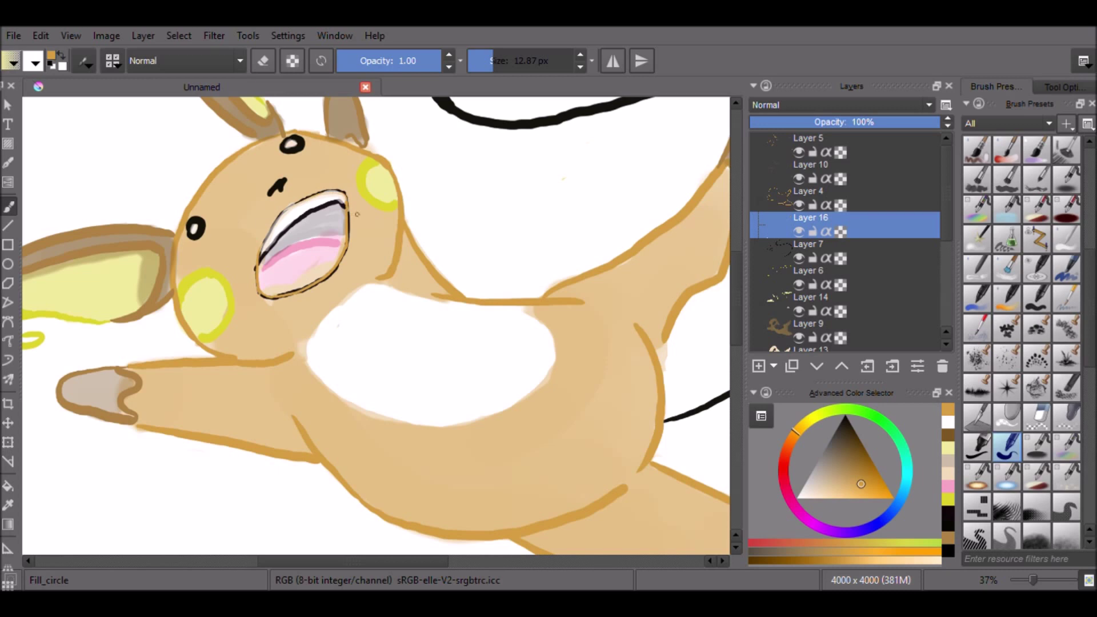
mouse_move(278, 220)
left_mouse_down()
mouse_move(259, 257)
mouse_move(312, 197)
mouse_move(347, 196)
left_mouse_up()
Move Layer 16 with the orange mouth outline to the top of the layer stack.
left_click(842, 365)
left_click(842, 366)
left_click(842, 366)
Erase the black line around the mouth's outer edge on Layer 7 with Eraser_circle at 50 px.
left_click(915, 251)
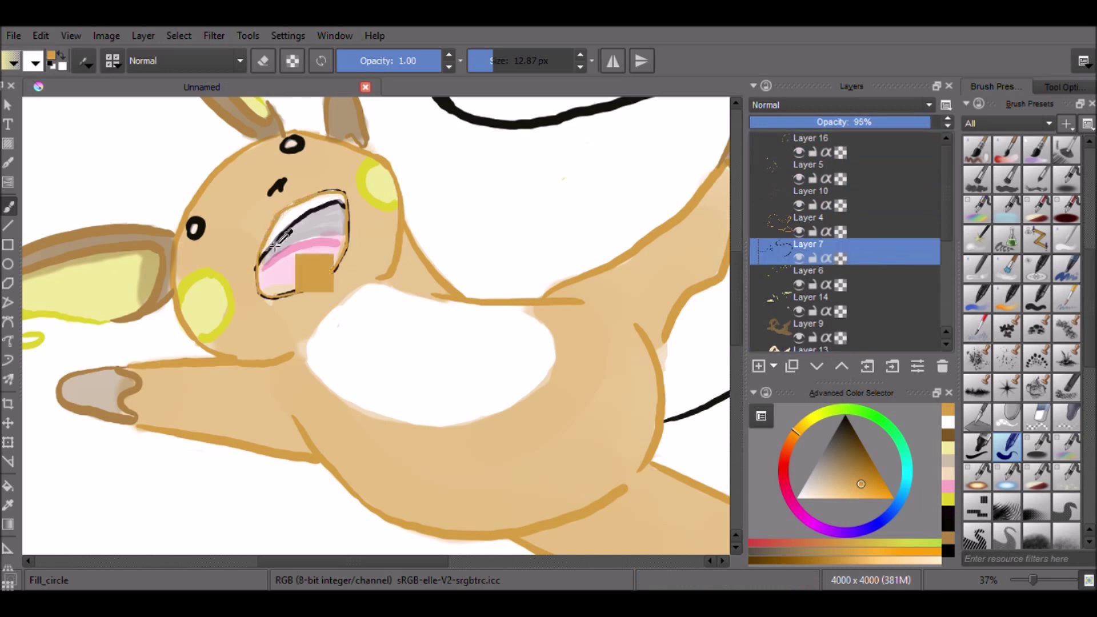
left_click(1007, 415)
mouse_move(291, 208)
left_mouse_down()
mouse_move(328, 195)
mouse_move(346, 253)
mouse_move(312, 289)
mouse_move(252, 277)
left_mouse_up()
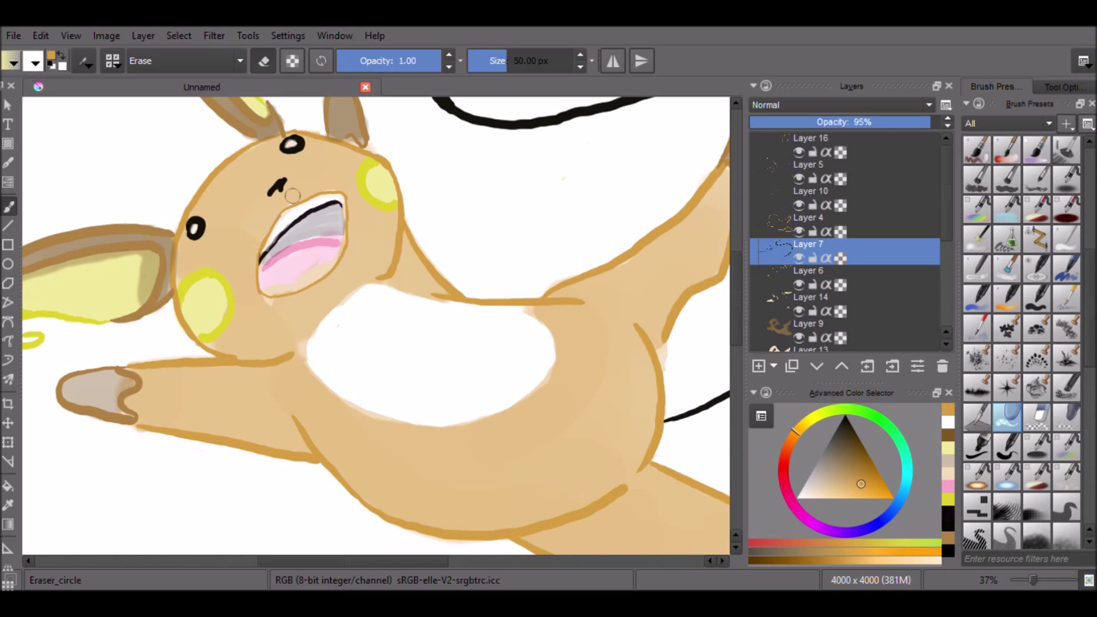
Sample the light tan body colour and touch up below the mouth on Layer 7 and beside the long ear's base on Layer 5.
left_click(1007, 446)
left_click(265, 343, "ctrl")
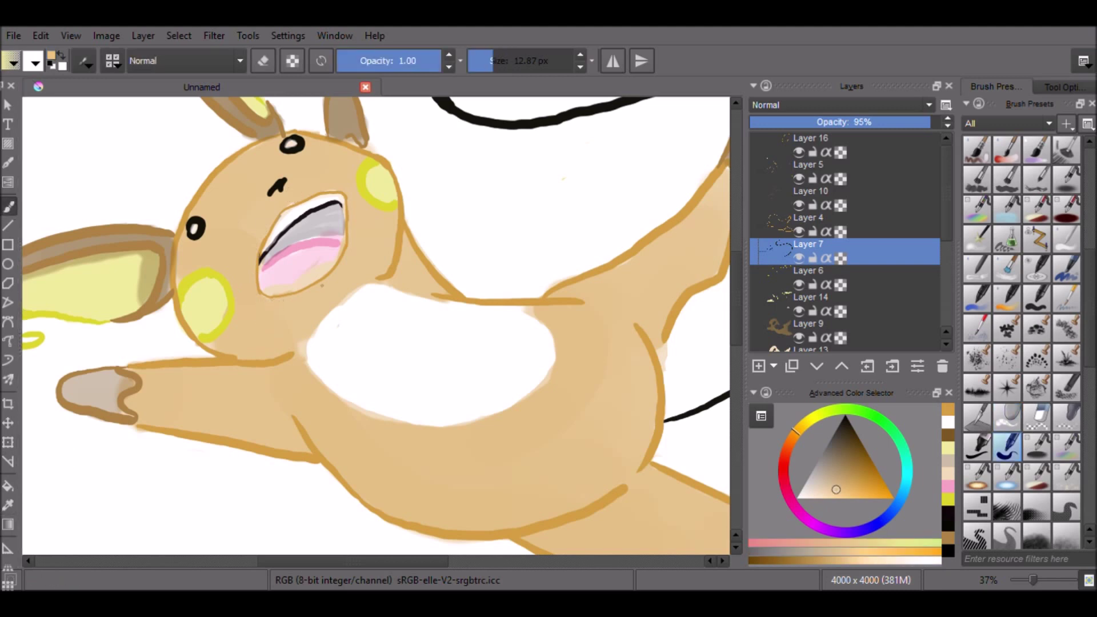
left_click(322, 285)
left_click(875, 164)
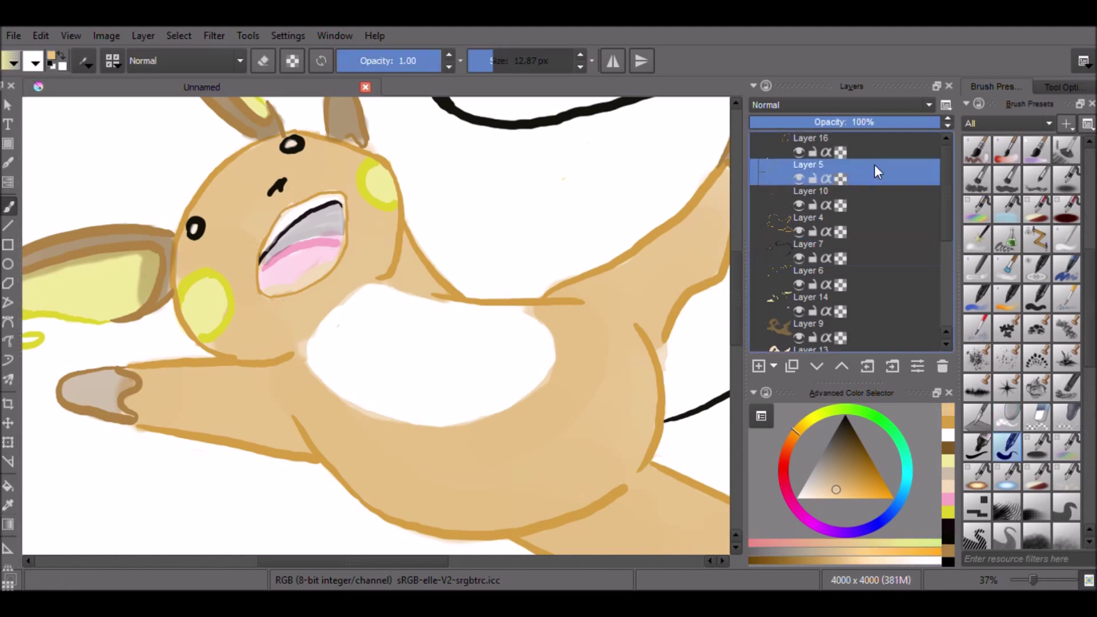
key("slash")
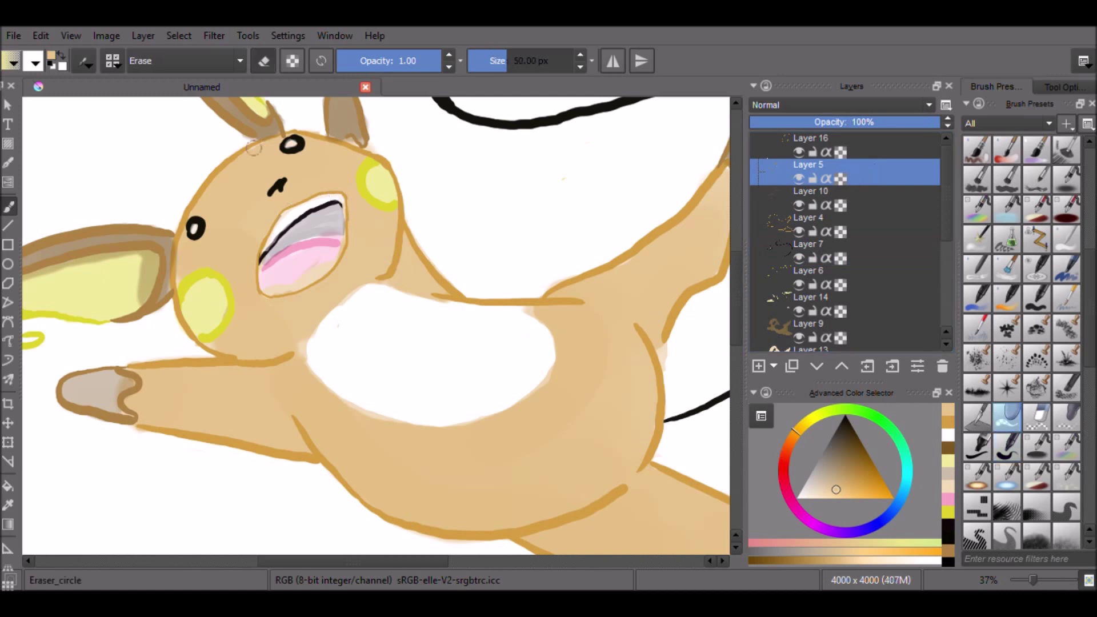
key("slash")
left_click_drag(179, 277, 177, 289)
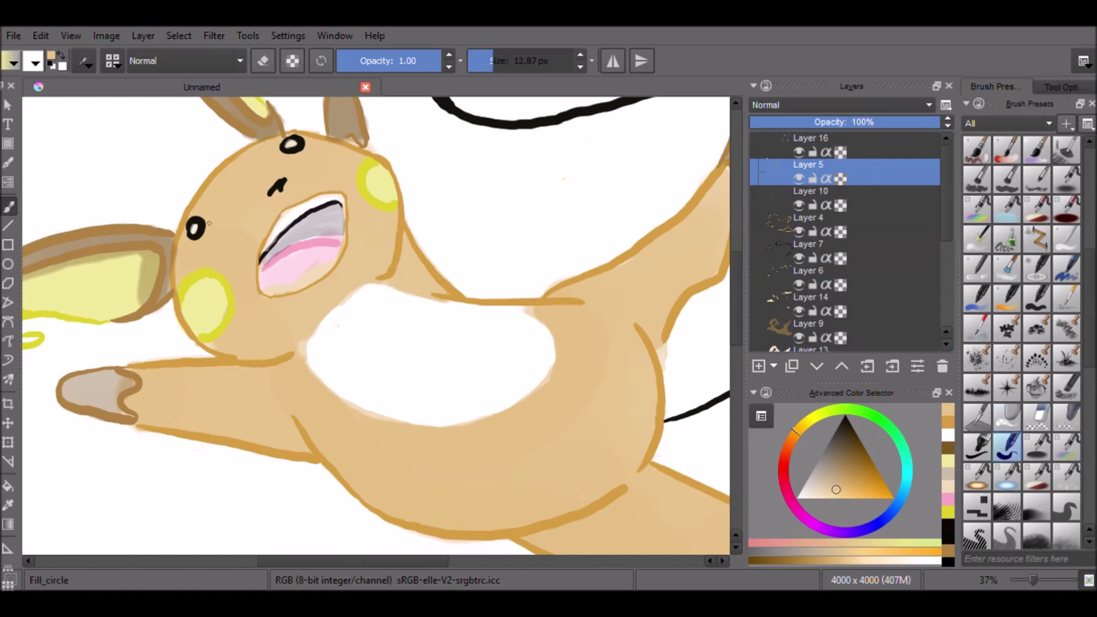
Erase the tan body fill spilling into the lower mouth on Layers 13 and 9 with Eraser_circle.
left_click(901, 331)
key("slash")
scroll(901, 331, "down", 1)
left_click(901, 336)
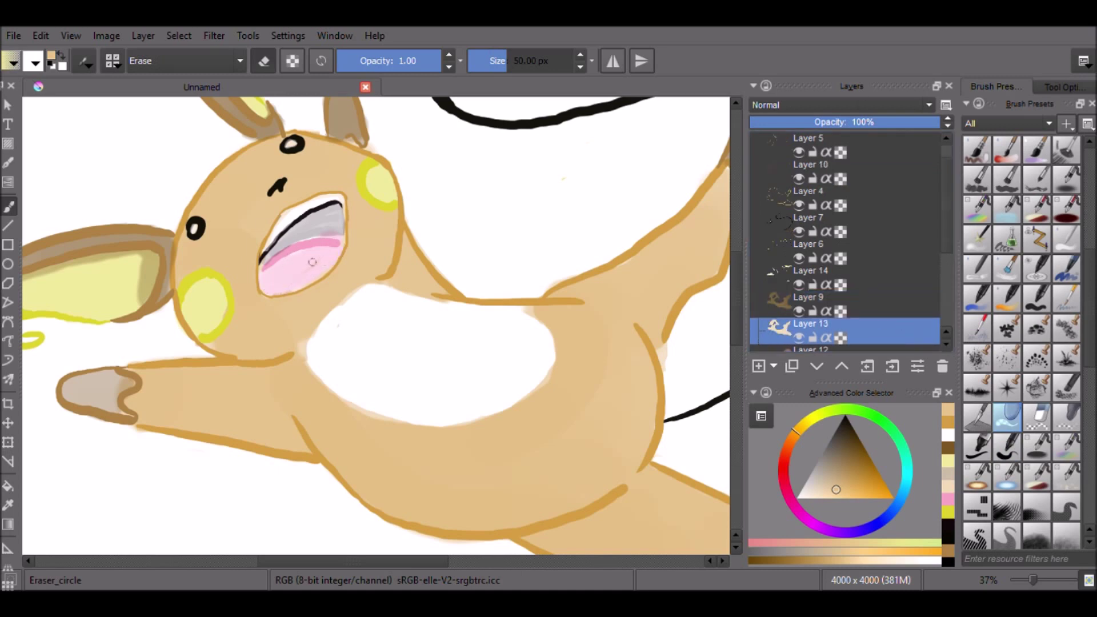
left_click(878, 302)
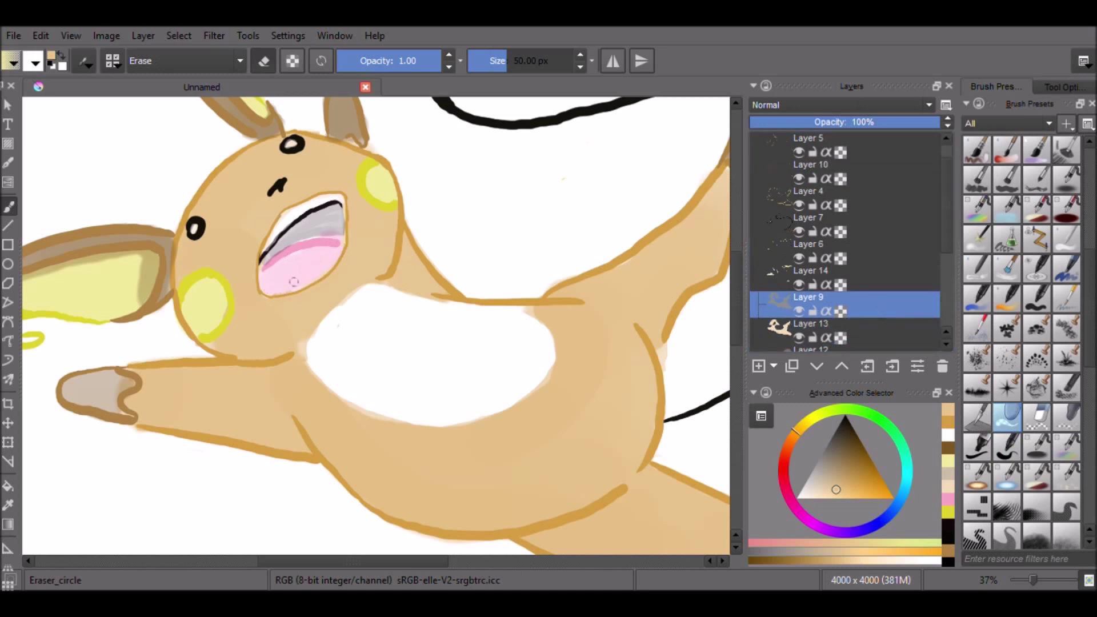
Fill the tongue area with solid pink on Layer 9 using Fill_circle at 52.73 px.
left_click(948, 500)
key("slash")
mouse_move(305, 248)
left_mouse_down()
mouse_move(262, 270)
mouse_move(271, 291)
mouse_move(264, 272)
mouse_move(298, 287)
mouse_move(340, 245)
mouse_move(318, 241)
mouse_move(340, 238)
mouse_move(297, 278)
mouse_move(283, 269)
mouse_move(306, 254)
left_mouse_up()
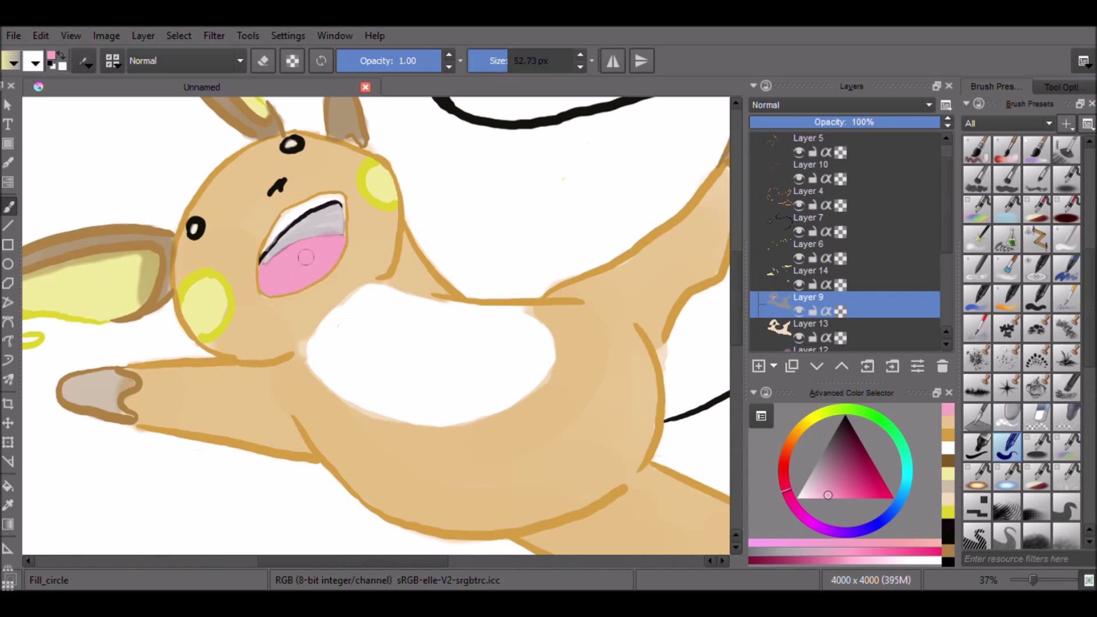
Paint the mouth interior in sampled grey on a new layer above Layer 9, and move that layer below Layer 9.
left_click(8, 505)
left_click(315, 233)
left_click(9, 208)
left_click(760, 366)
mouse_move(331, 211)
left_mouse_down()
mouse_move(342, 232)
mouse_move(301, 220)
mouse_move(265, 260)
mouse_move(312, 229)
mouse_move(263, 267)
left_mouse_up()
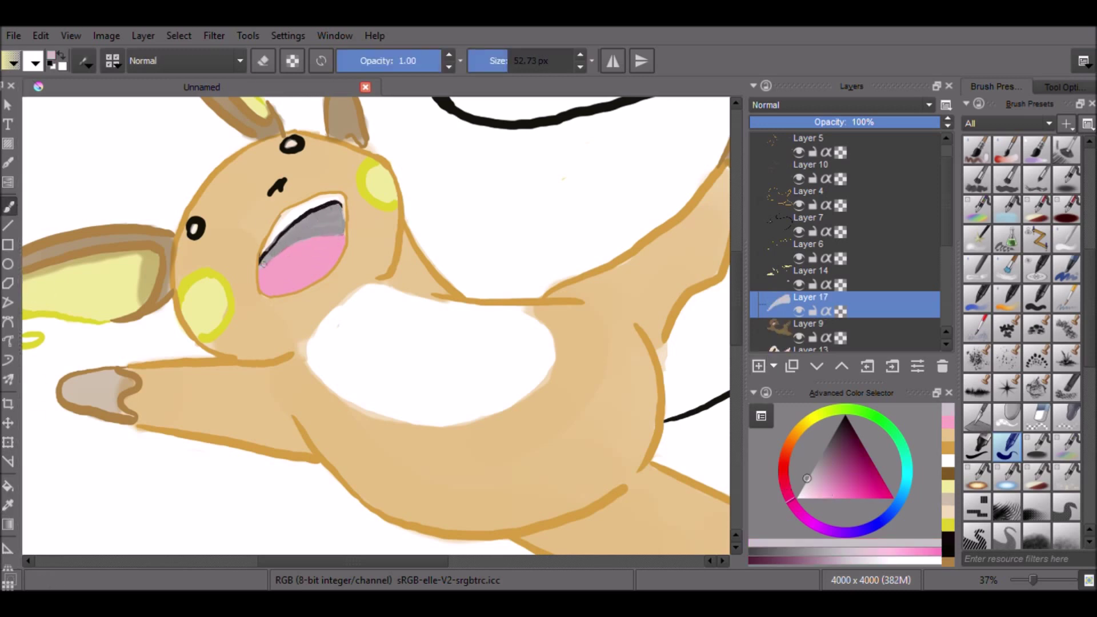
left_click(817, 367)
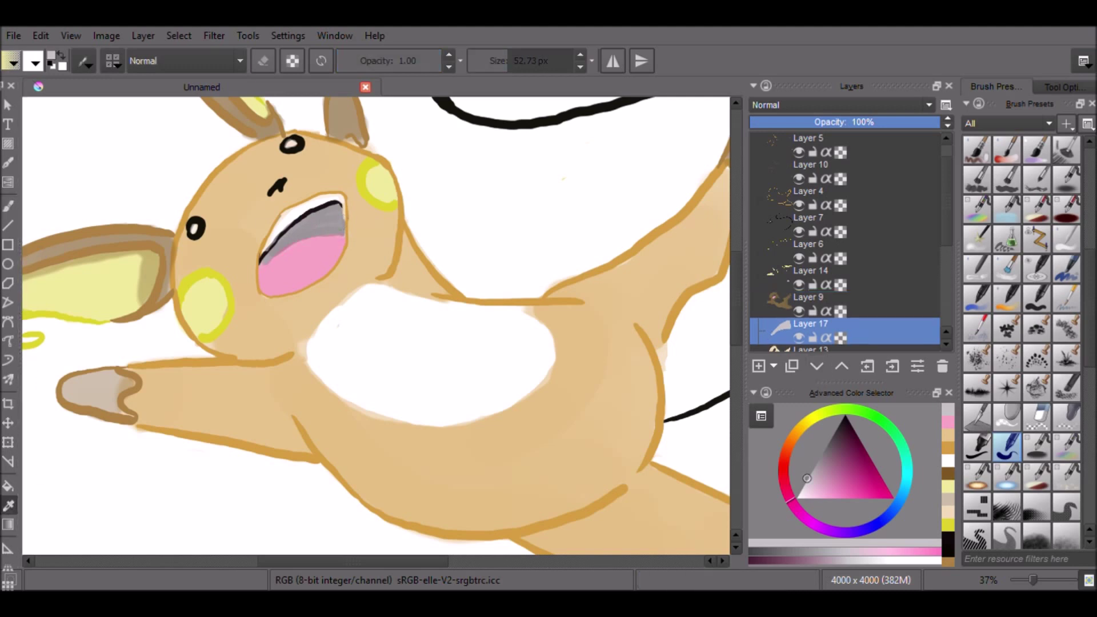
Sample the orange outline colour and clean up the mouth outline's inner edge on Layer 16 with Eraser_circle at 50 px.
left_click(411, 265, "ctrl")
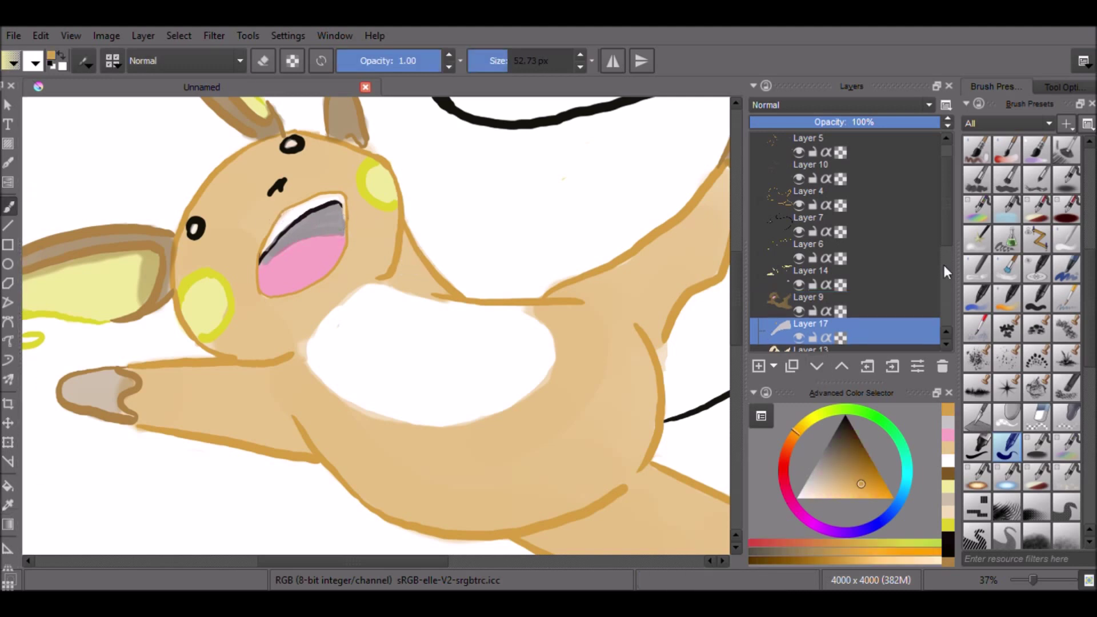
key("Insert")
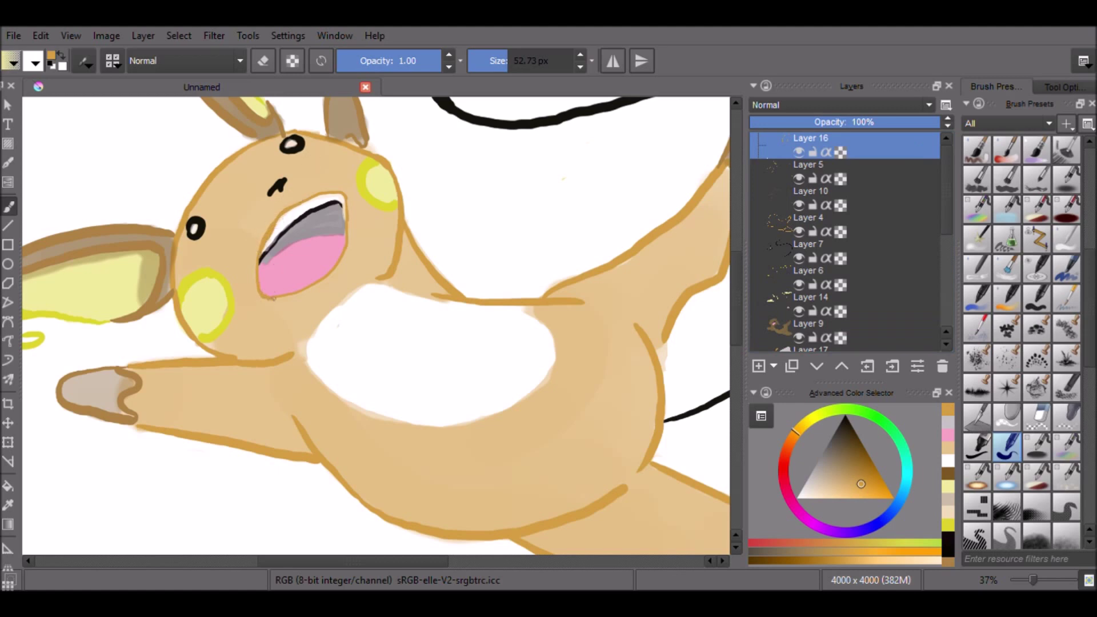
key("slash")
left_click_drag(280, 216, 268, 244)
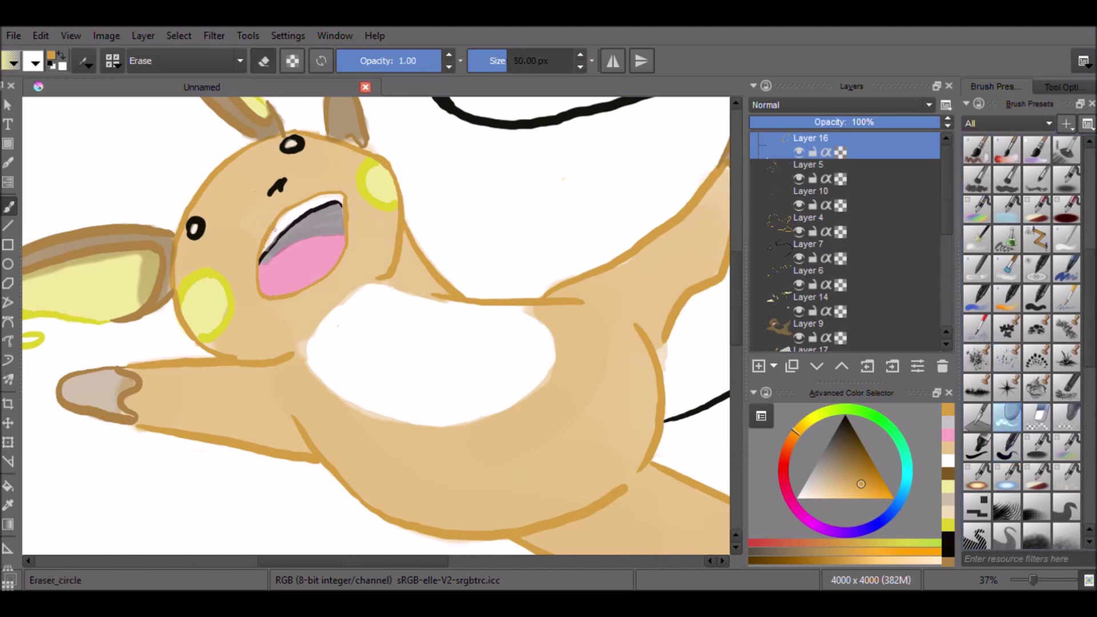
Erase the stray strokes below the creature with Eraser_circle at 50 px.
key("e")
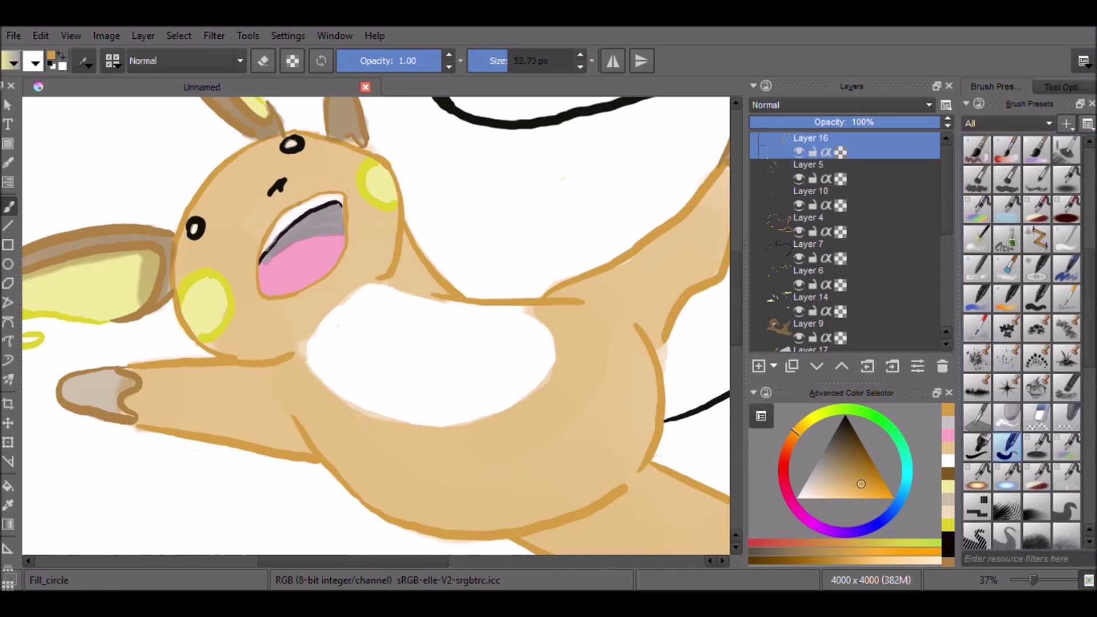
key("e")
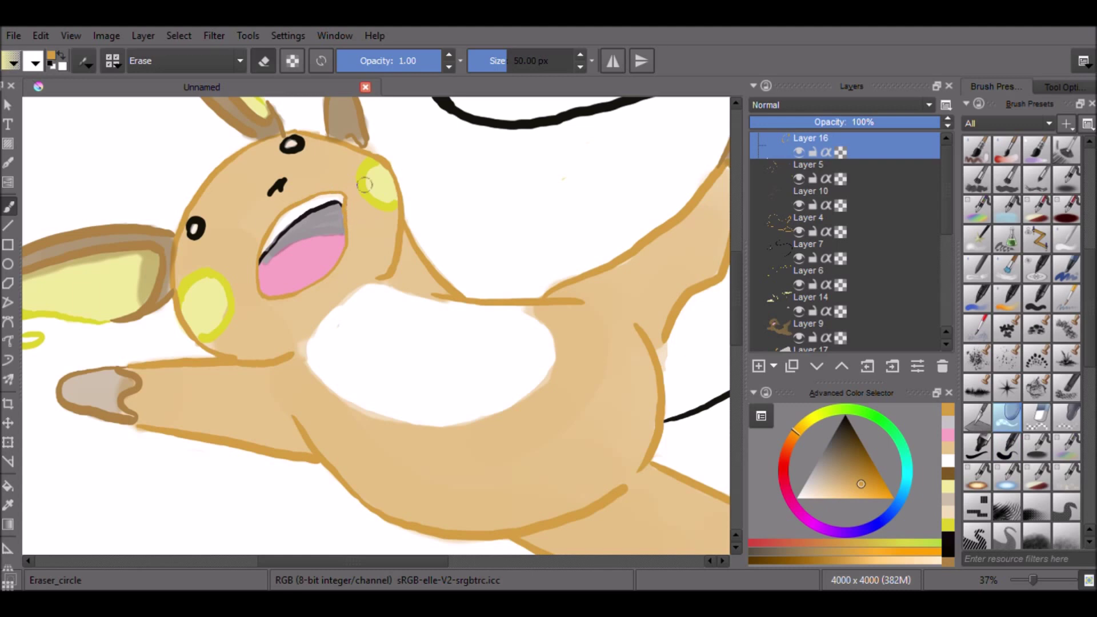
scroll(255, 287, "down", 3)
mouse_move(324, 482)
left_mouse_down()
mouse_move(343, 493)
mouse_move(312, 515)
left_mouse_up()
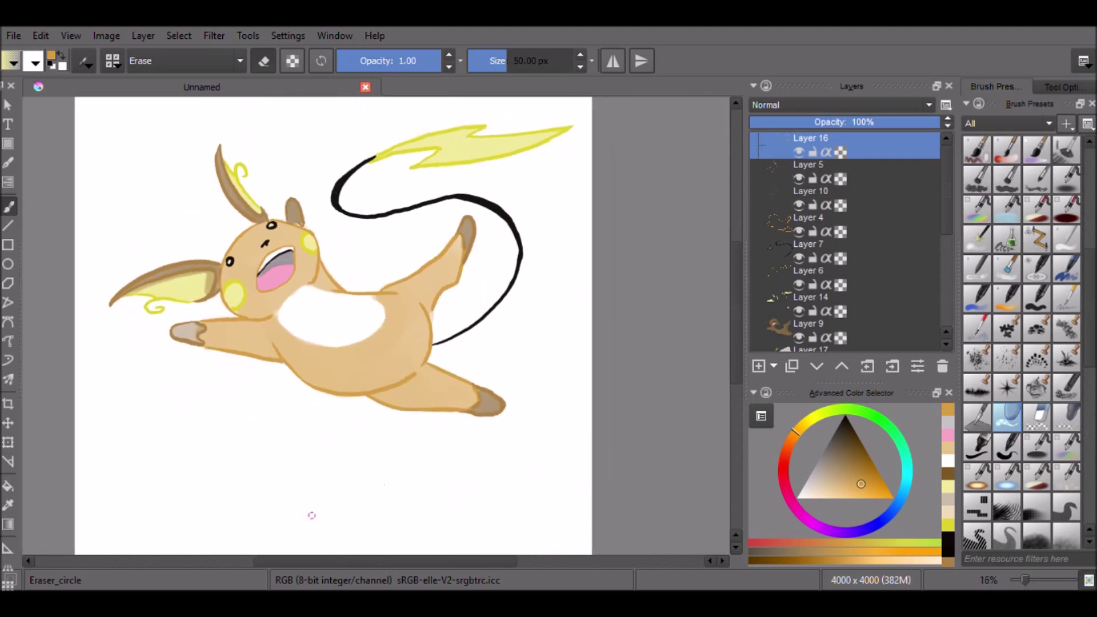
Sample the hind paw's brown and paint the front paw with it on Layer 16 using Fill_circle at 52.73 px.
key("e")
key("p")
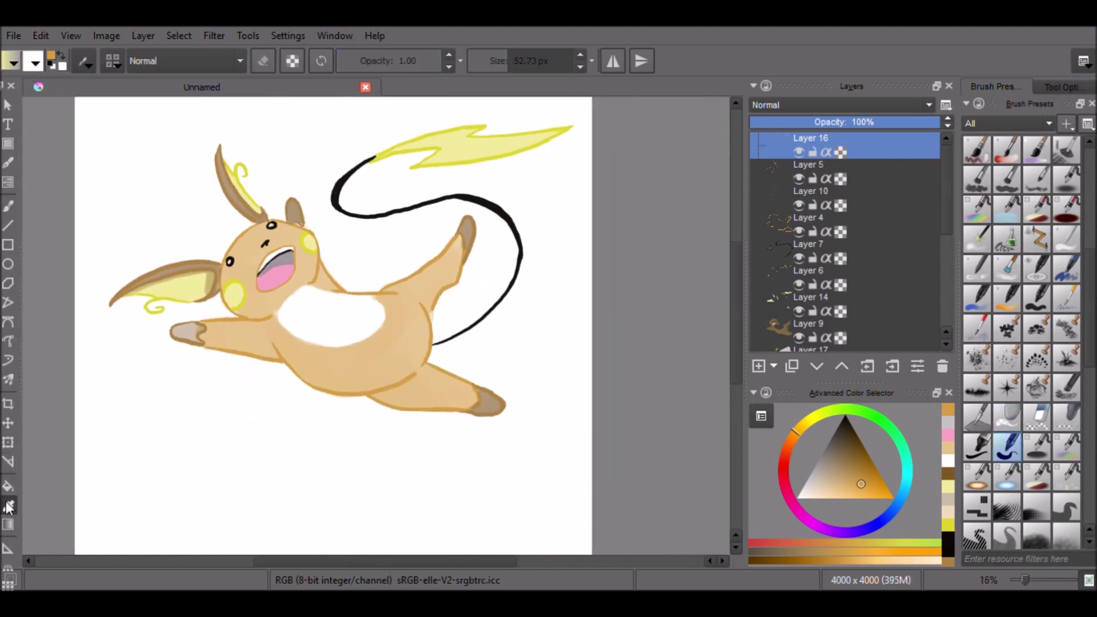
left_click(506, 403)
key("b")
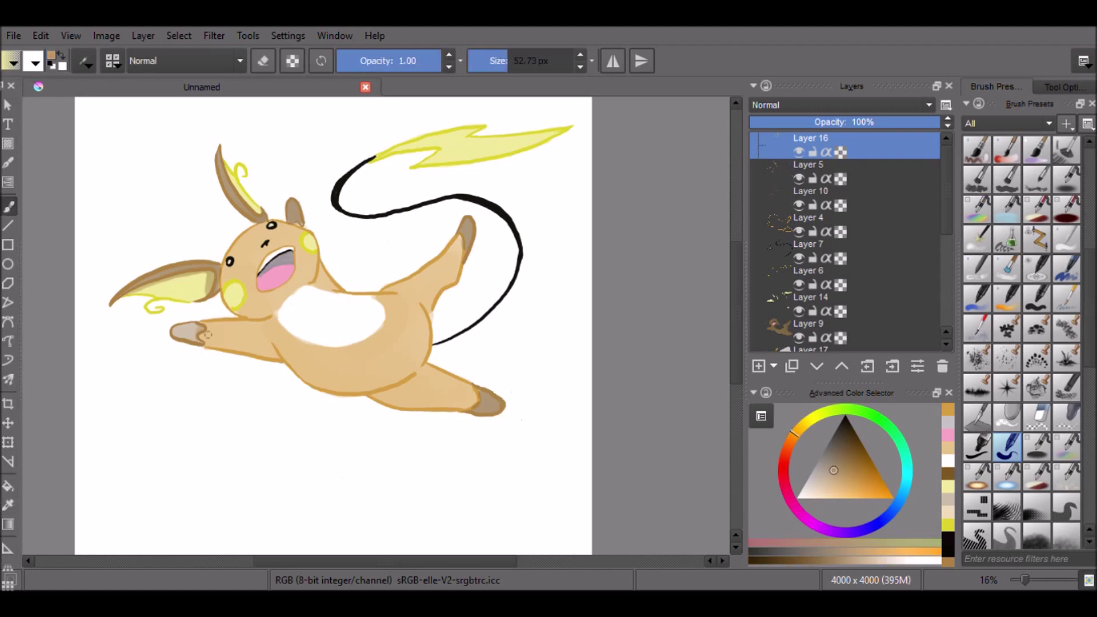
left_click_drag(184, 325, 191, 333)
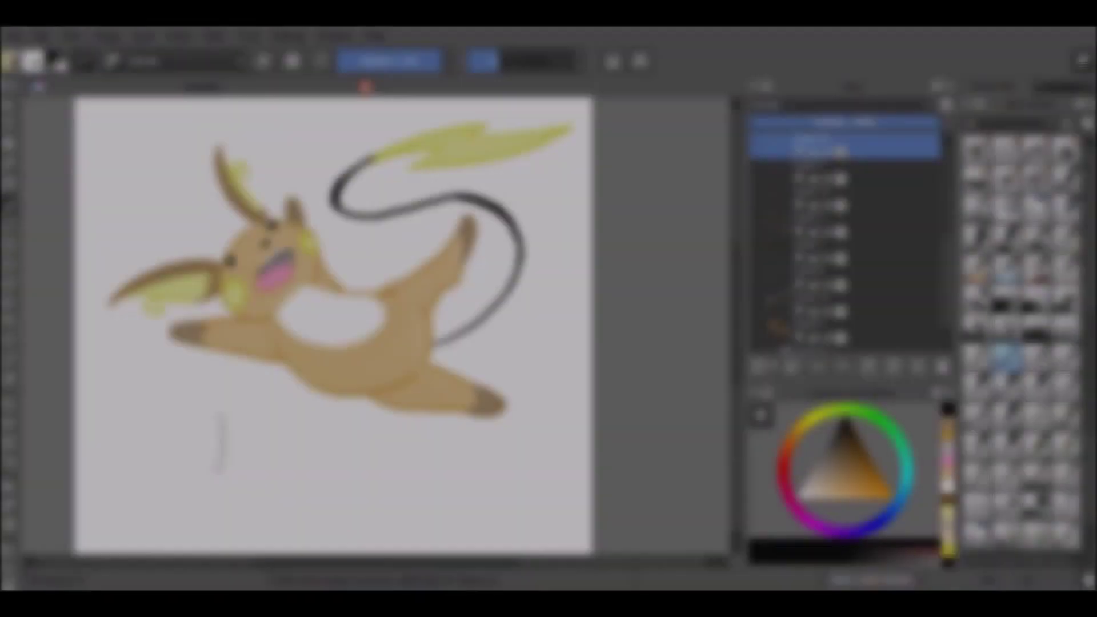
Write Raichu in black below the creature with Ink_brush_25 at 25 px, add a looping underline, and erase the last letter's excess tail.
mouse_move(201, 424)
left_mouse_down()
mouse_move(251, 413)
mouse_move(260, 472)
mouse_move(287, 440)
mouse_move(314, 471)
mouse_move(350, 451)
mouse_move(353, 477)
left_mouse_up()
mouse_move(368, 411)
left_mouse_down()
mouse_move(363, 475)
mouse_move(408, 468)
mouse_move(441, 431)
mouse_move(481, 439)
left_mouse_up()
left_click_drag(314, 420, 313, 424)
mouse_move(187, 501)
left_mouse_down()
mouse_move(377, 475)
mouse_move(291, 507)
mouse_move(349, 508)
left_mouse_up()
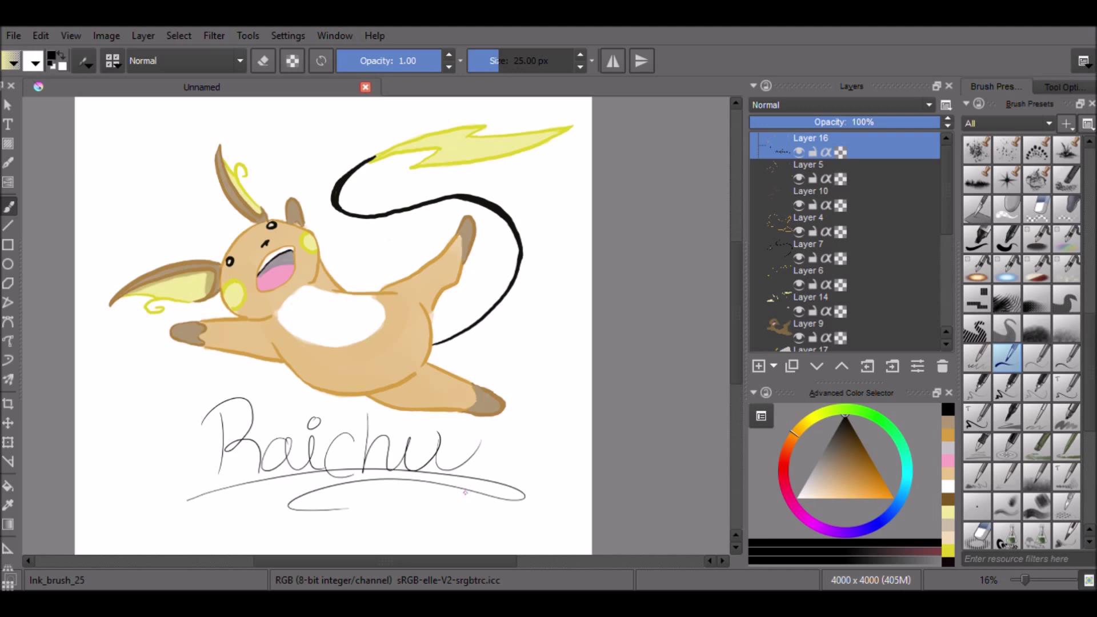
key("e")
left_click_drag(482, 439, 455, 466)
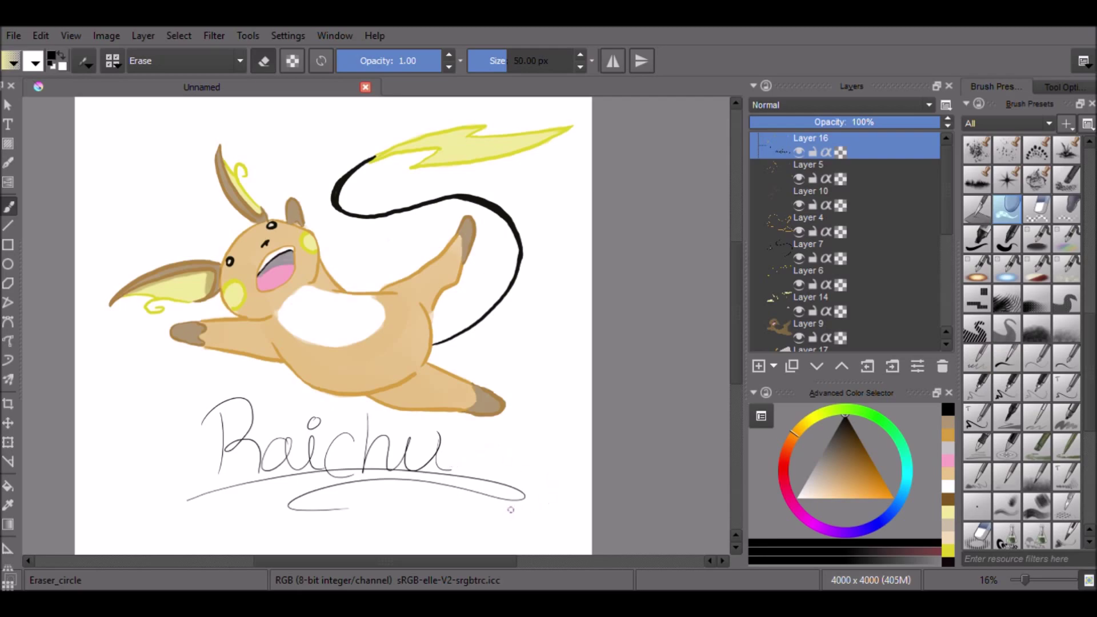